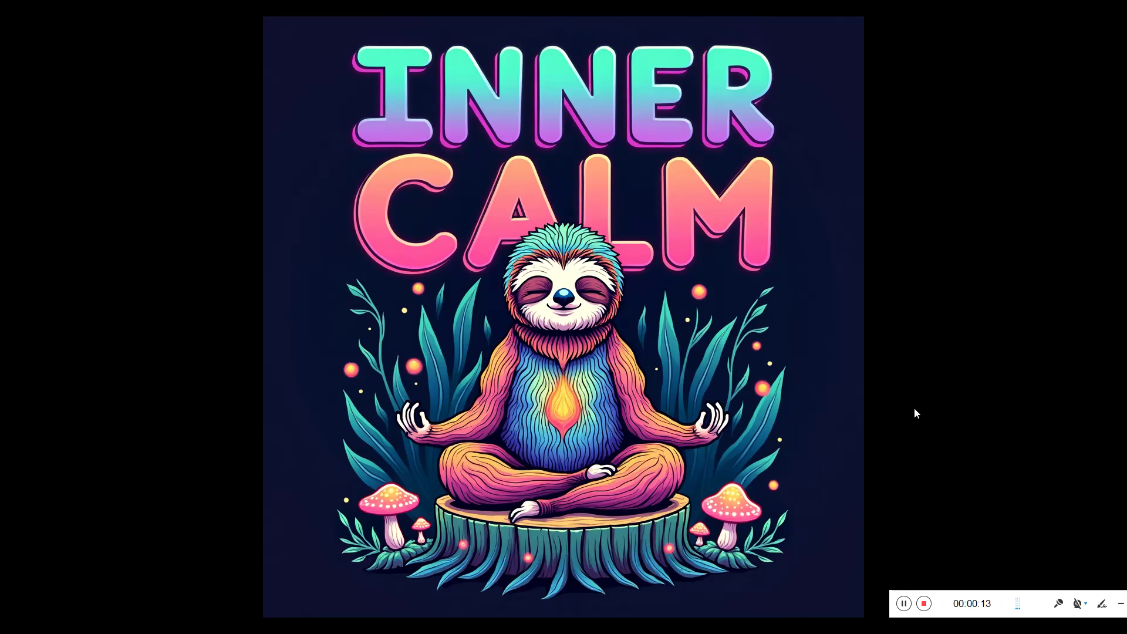
# - Look through the sample T-shirt designs from the INNER CALM sloth to the JESUS crown artwork and back
pyautogui.press('Right')
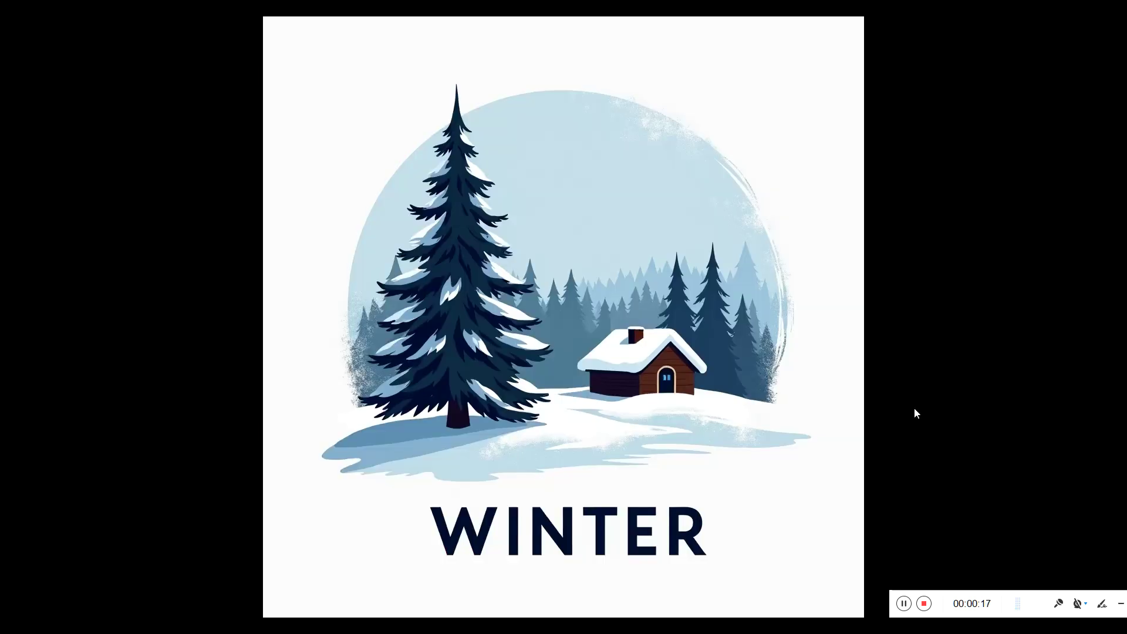
pyautogui.press('Right')
pyautogui.press('Right')
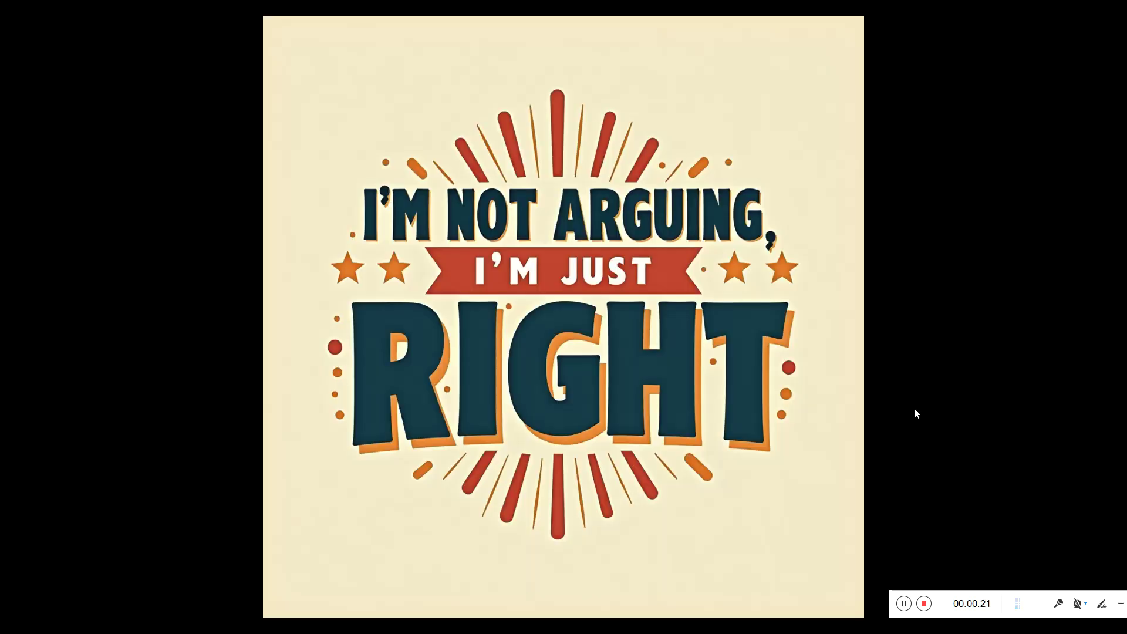
pyautogui.press('Right')
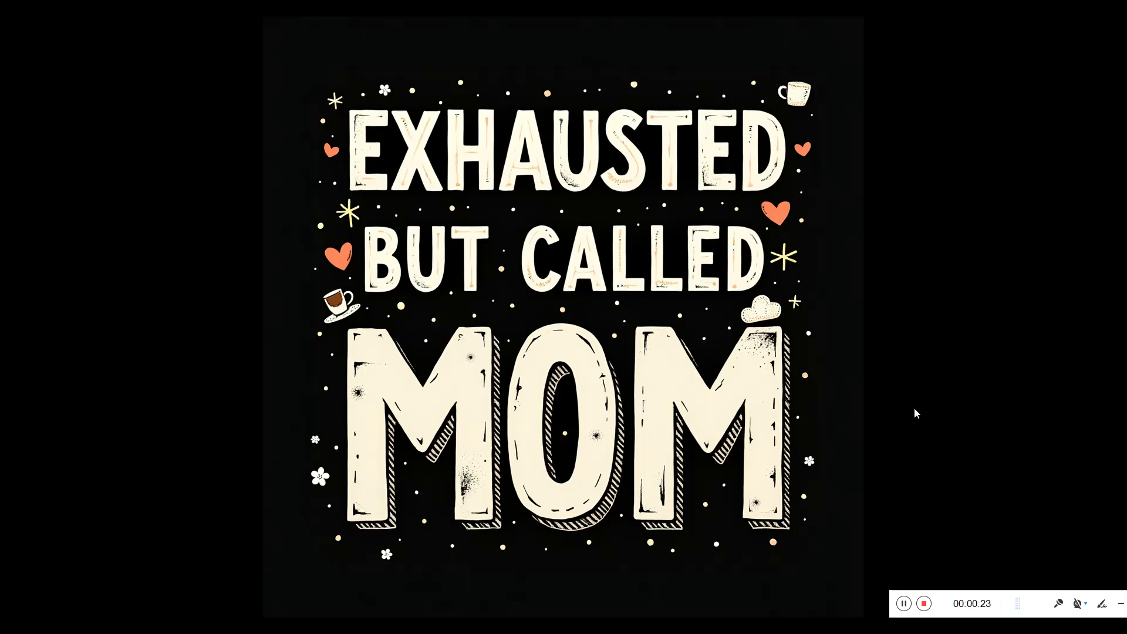
pyautogui.press('Right')
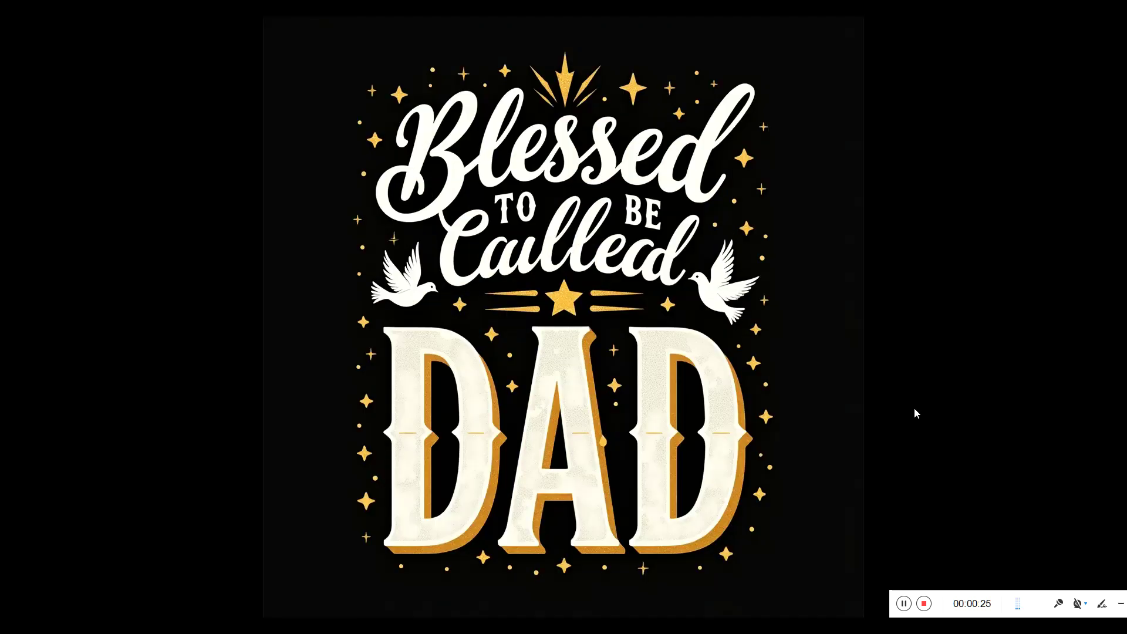
pyautogui.press('Right')
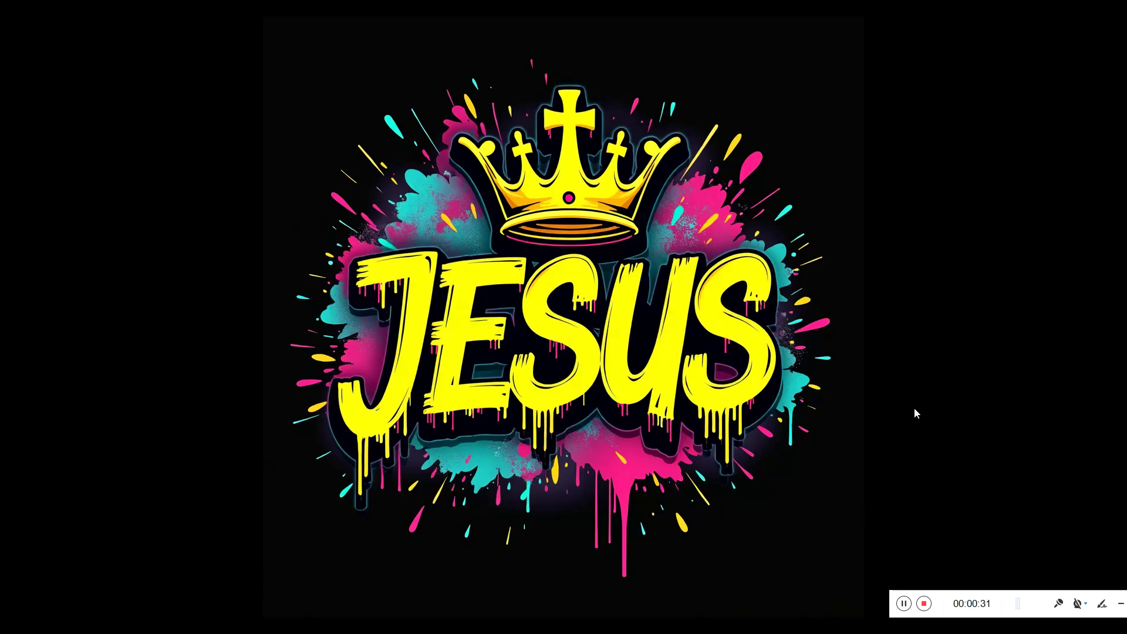
pyautogui.press('Left')
pyautogui.press('Left')
pyautogui.press('Left')
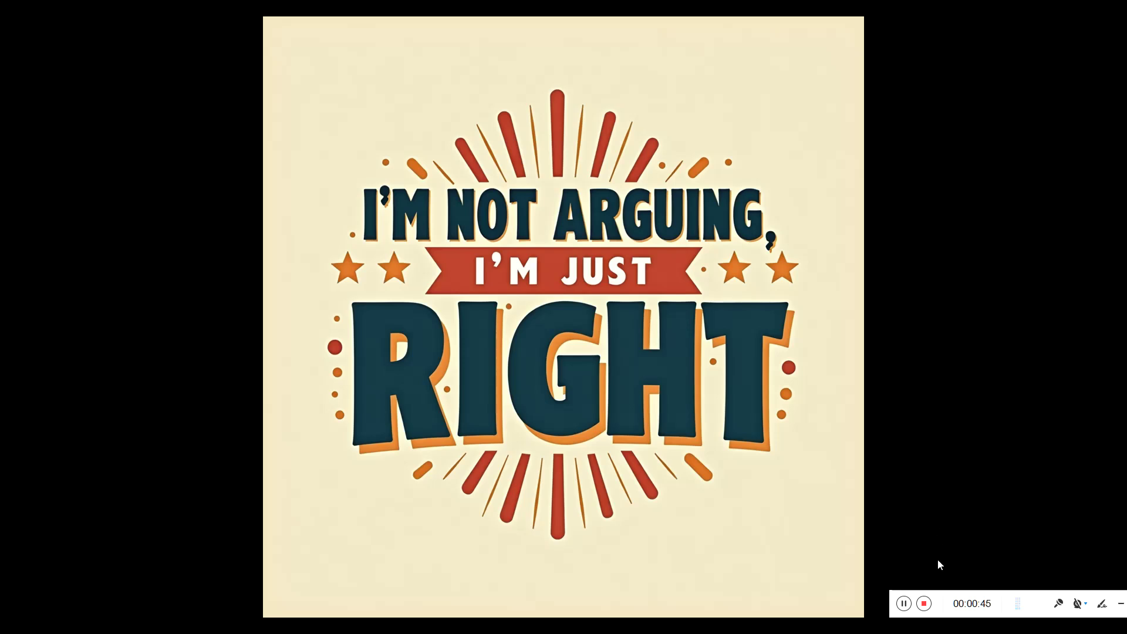
pyautogui.click(904, 603)
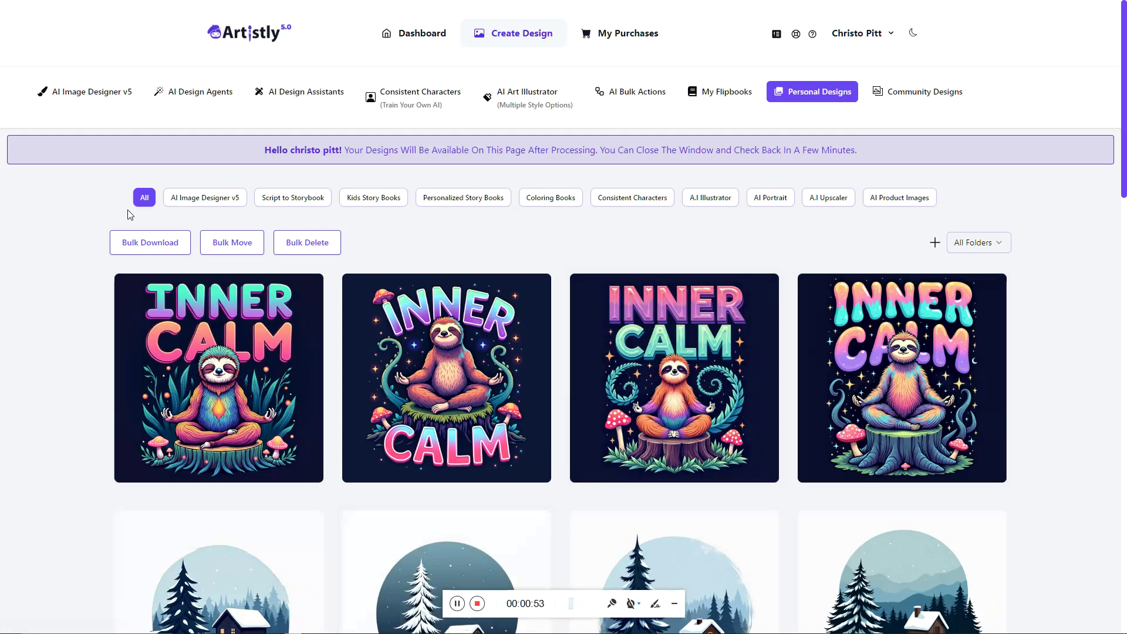
# - Start a new design in Artistly with the Fast AI Image Designer and the T-Shirt Designs category
pyautogui.click(251, 40)
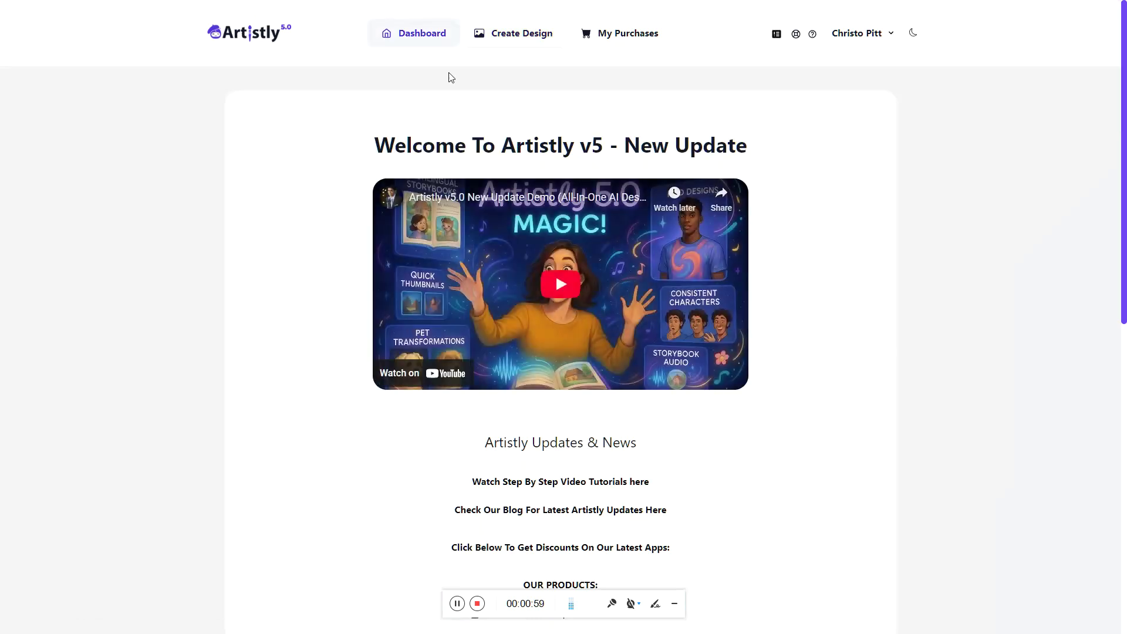
pyautogui.click(510, 41)
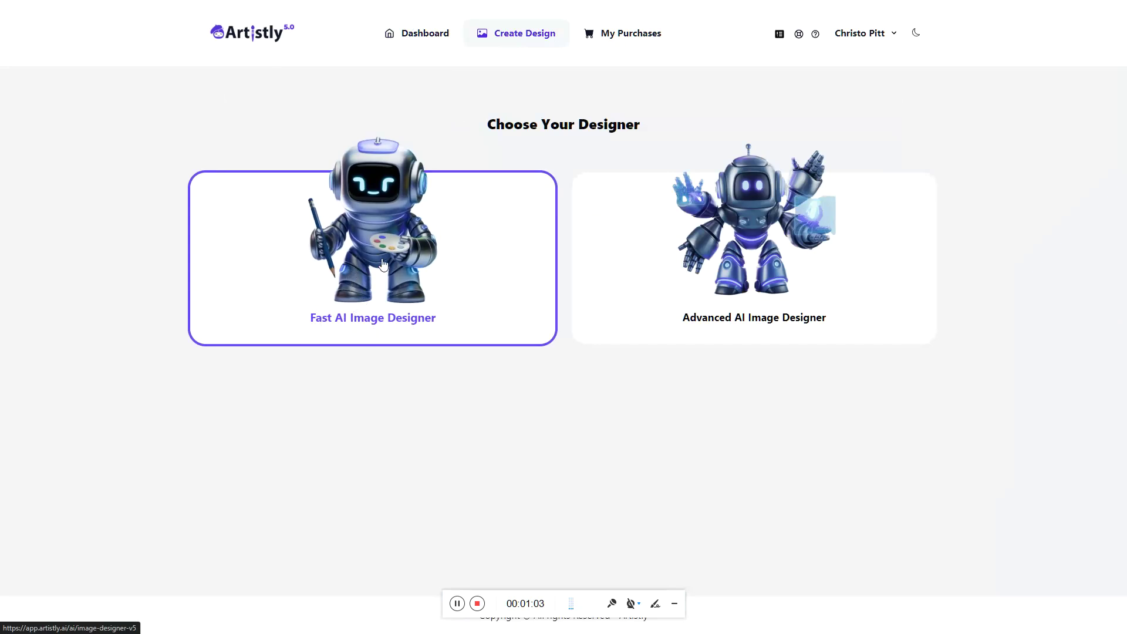
pyautogui.click(383, 264)
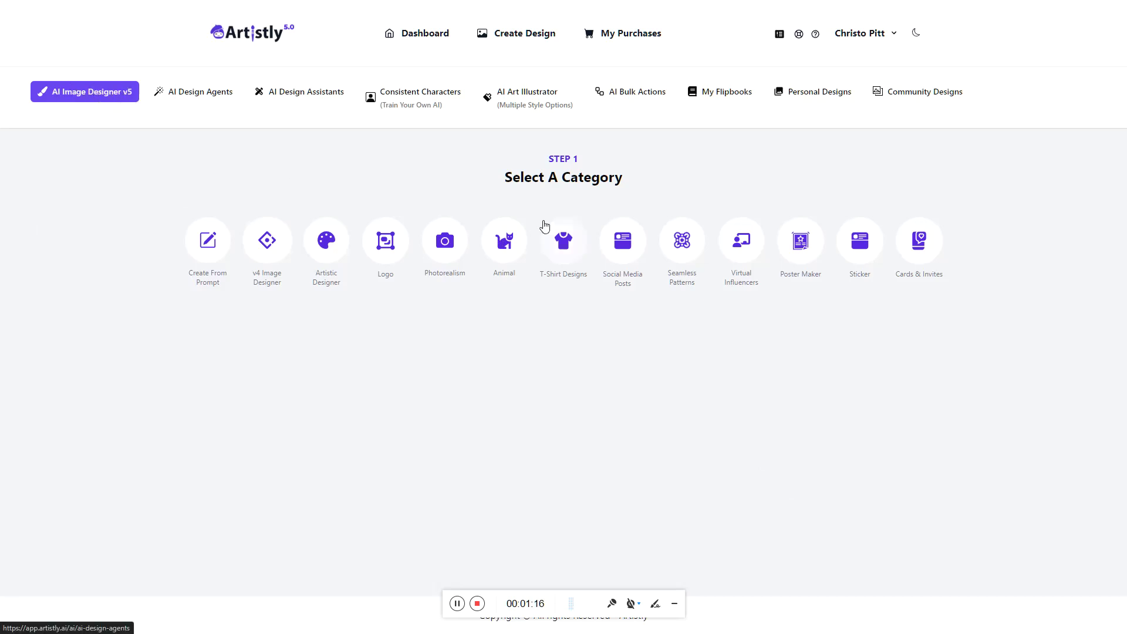
pyautogui.click(564, 256)
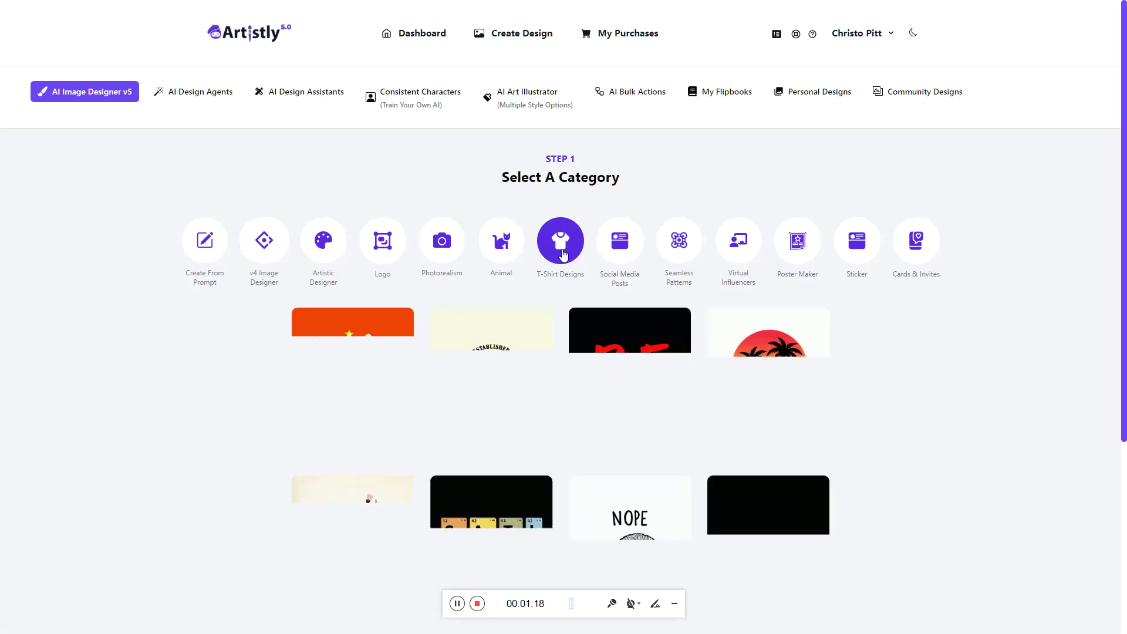
# - Examine the T-shirt template gallery on pages 1 to 6 for a suitable design
pyautogui.scroll(-5, 1004, 349)
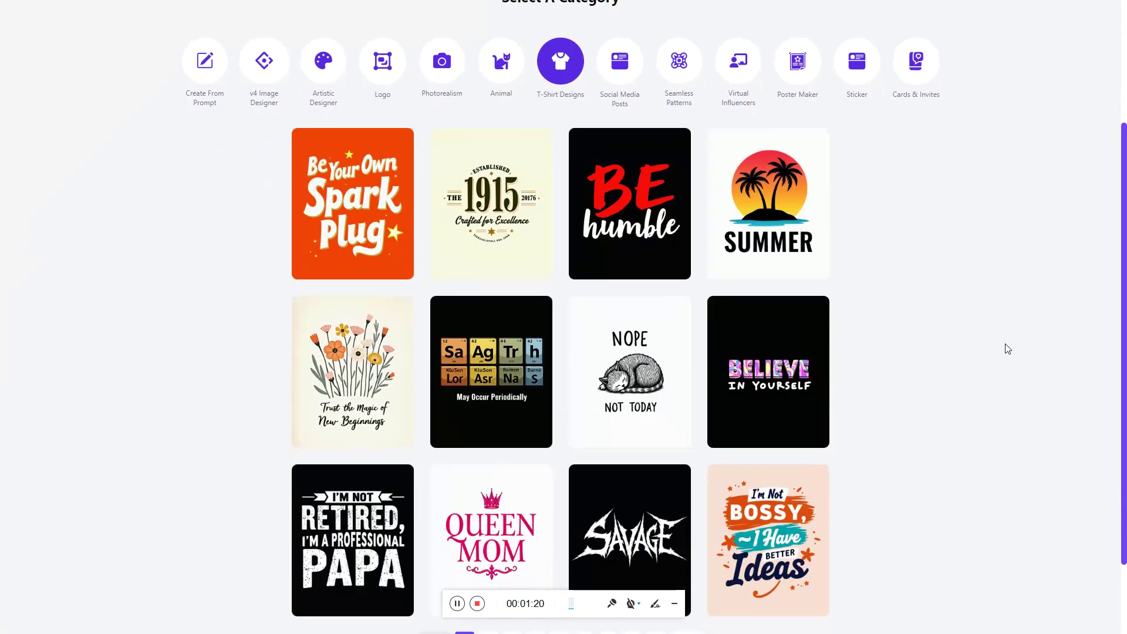
pyautogui.scroll(2, 387, 229)
pyautogui.scroll(-2, 782, 342)
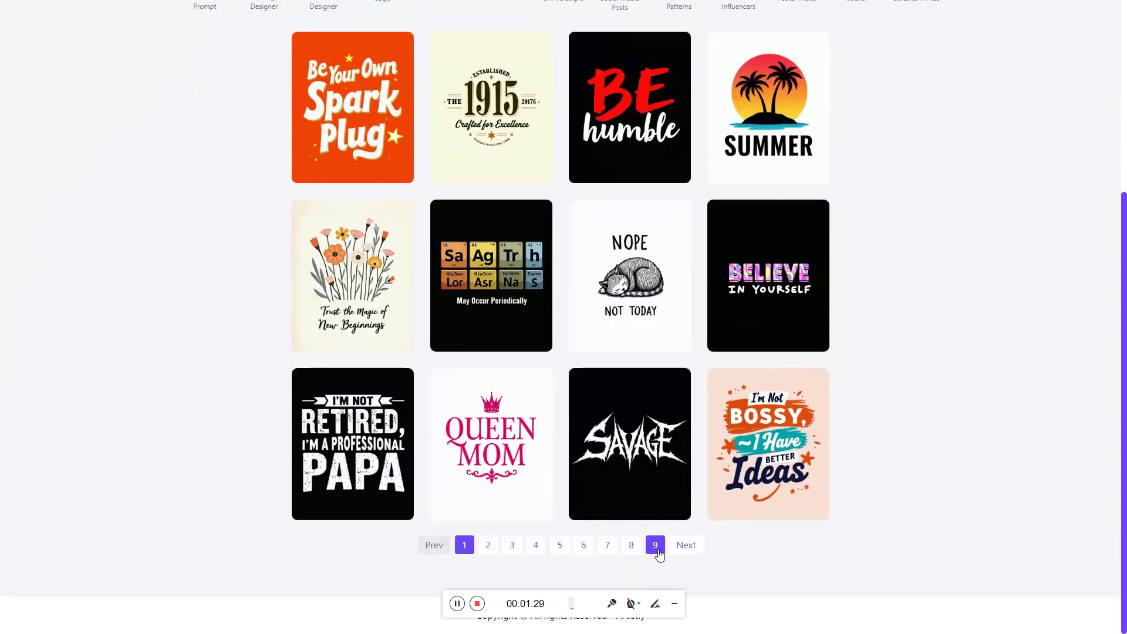
pyautogui.scroll(2, 855, 359)
pyautogui.scroll(-2, 832, 364)
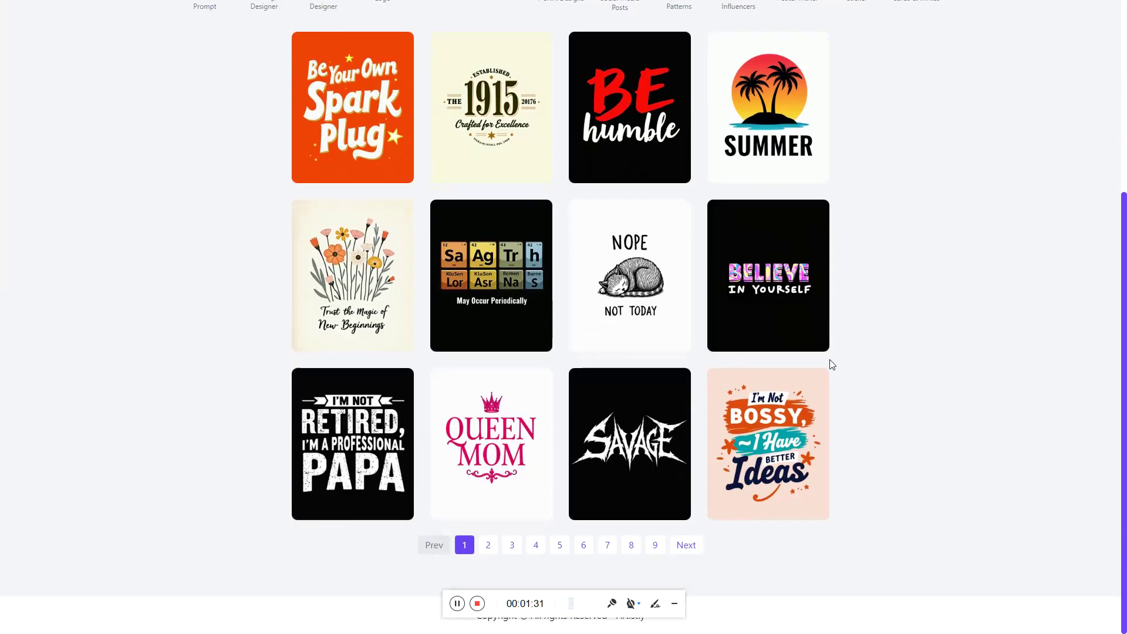
pyautogui.click(487, 550)
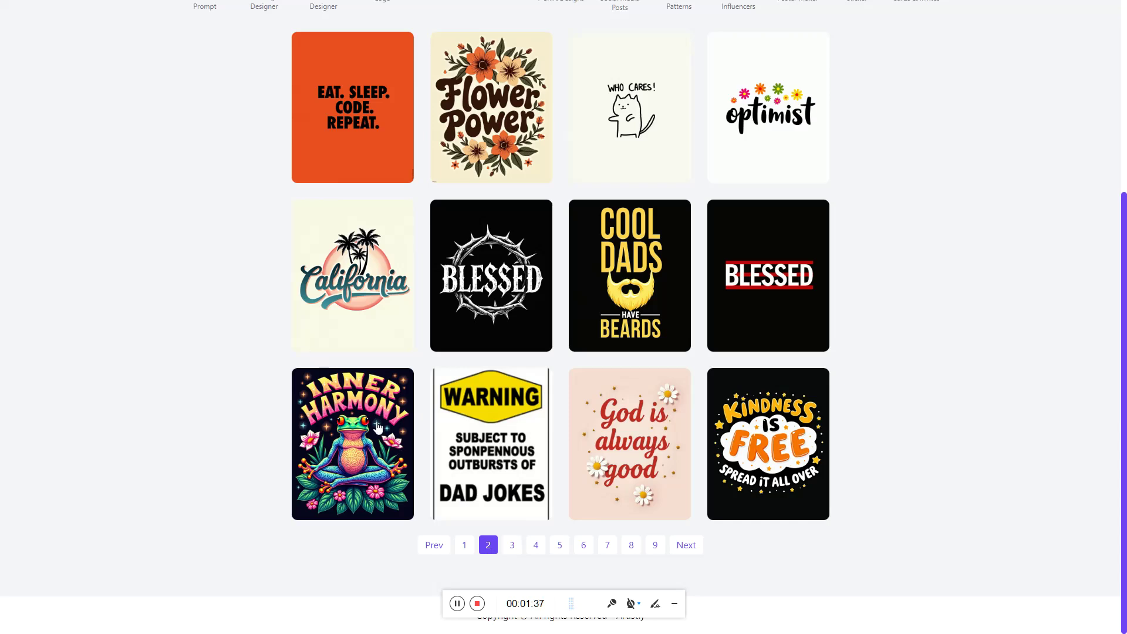
pyautogui.click(512, 546)
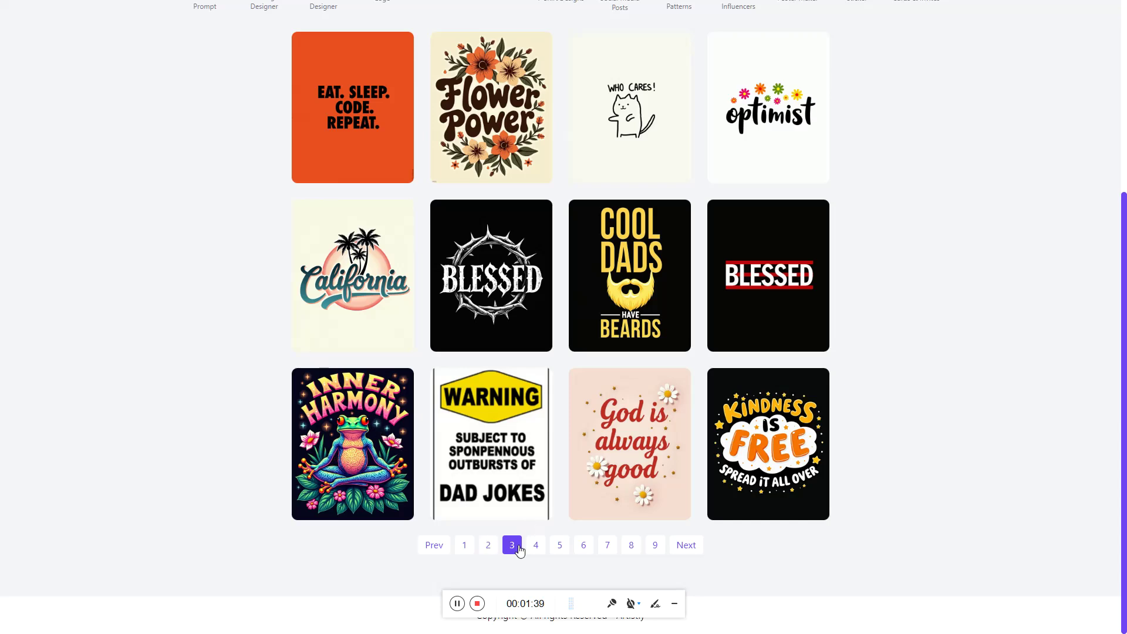
pyautogui.scroll(2, 545, 511)
pyautogui.scroll(-2, 547, 528)
pyautogui.click(535, 546)
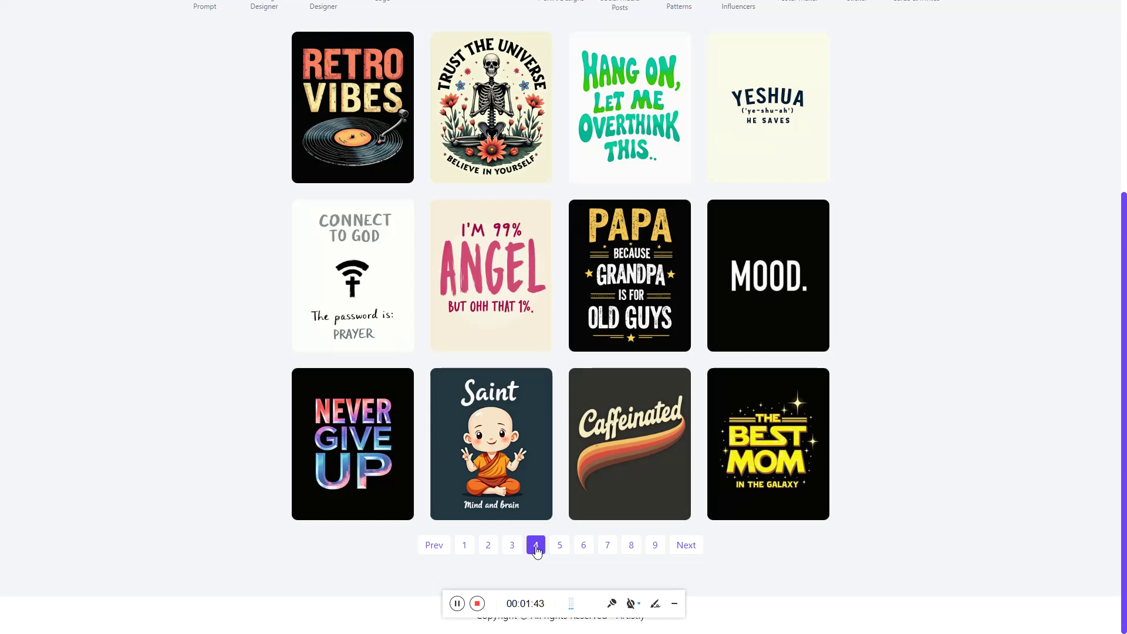
pyautogui.click(512, 545)
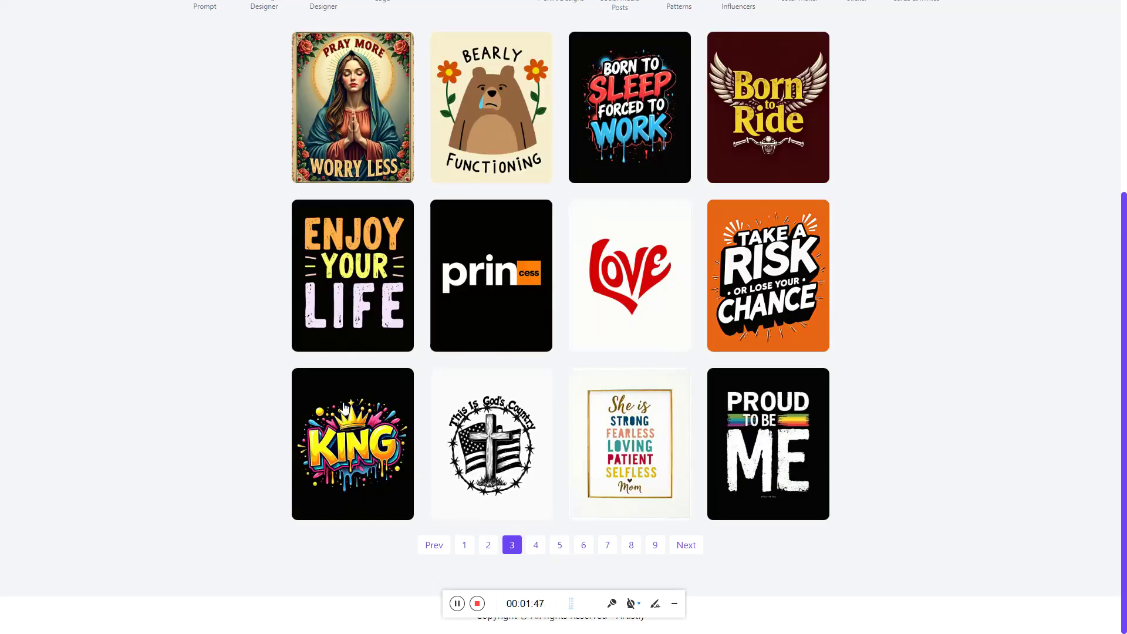
pyautogui.click(536, 545)
pyautogui.click(559, 545)
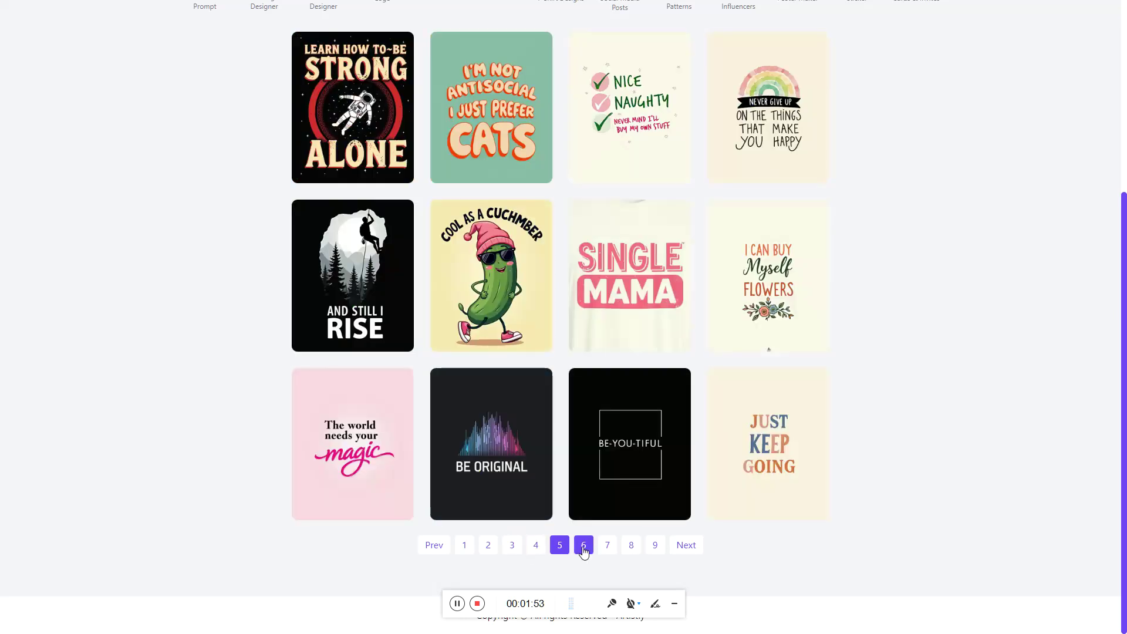
pyautogui.click(584, 547)
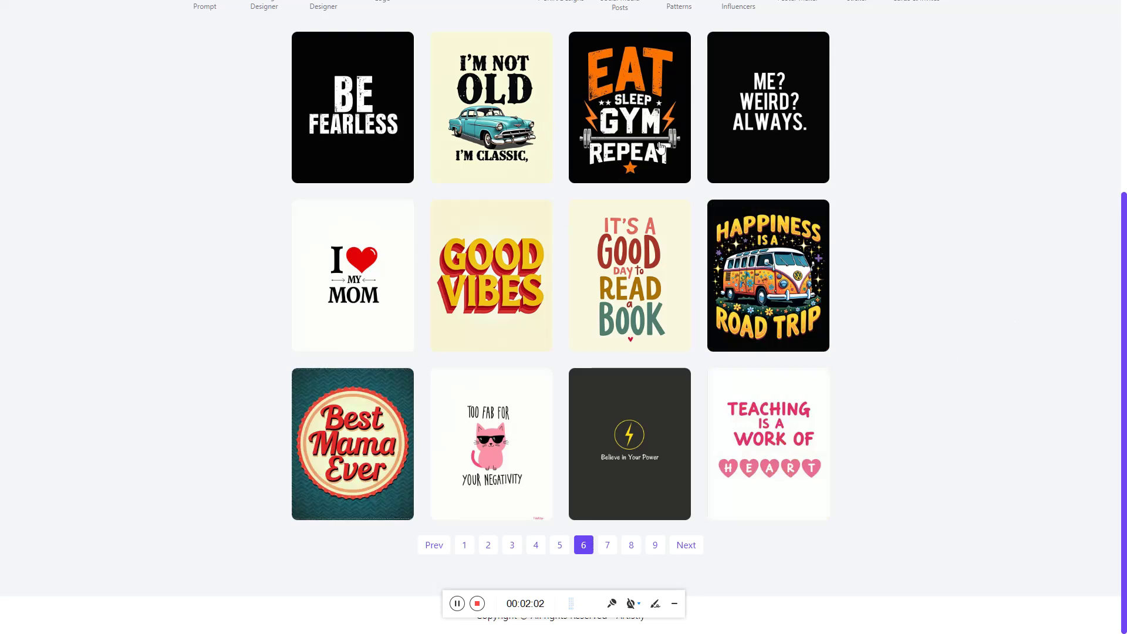
# - Choose the "EAT SLEEP GYM REPEAT" template on page 6 and review the prompt it provides
pyautogui.click(623, 112)
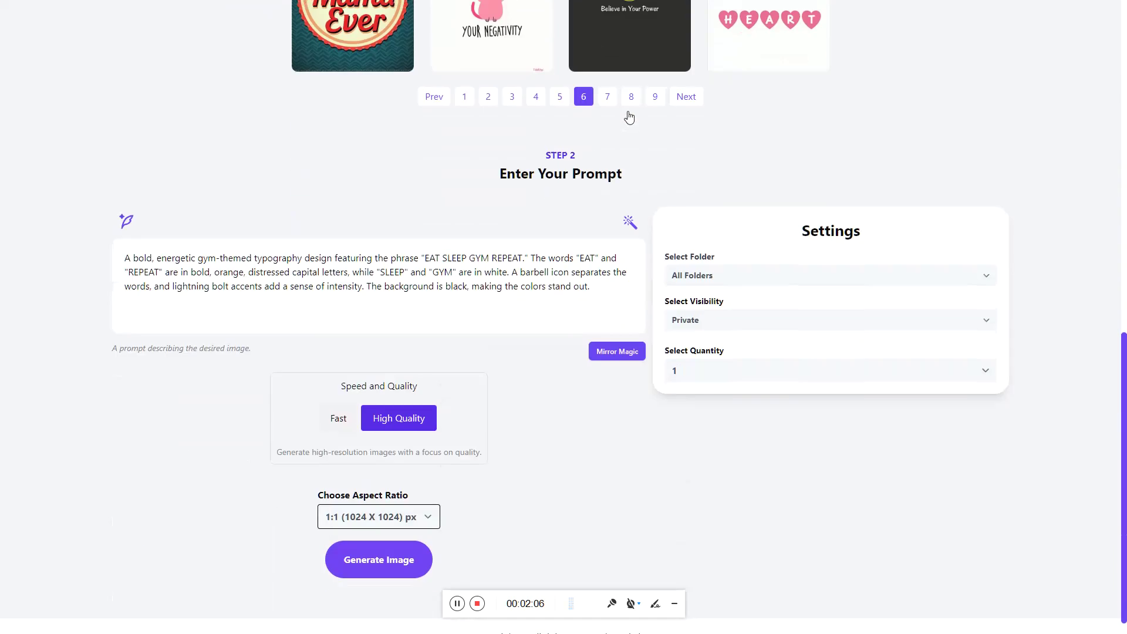
pyautogui.scroll(8, 596, 275)
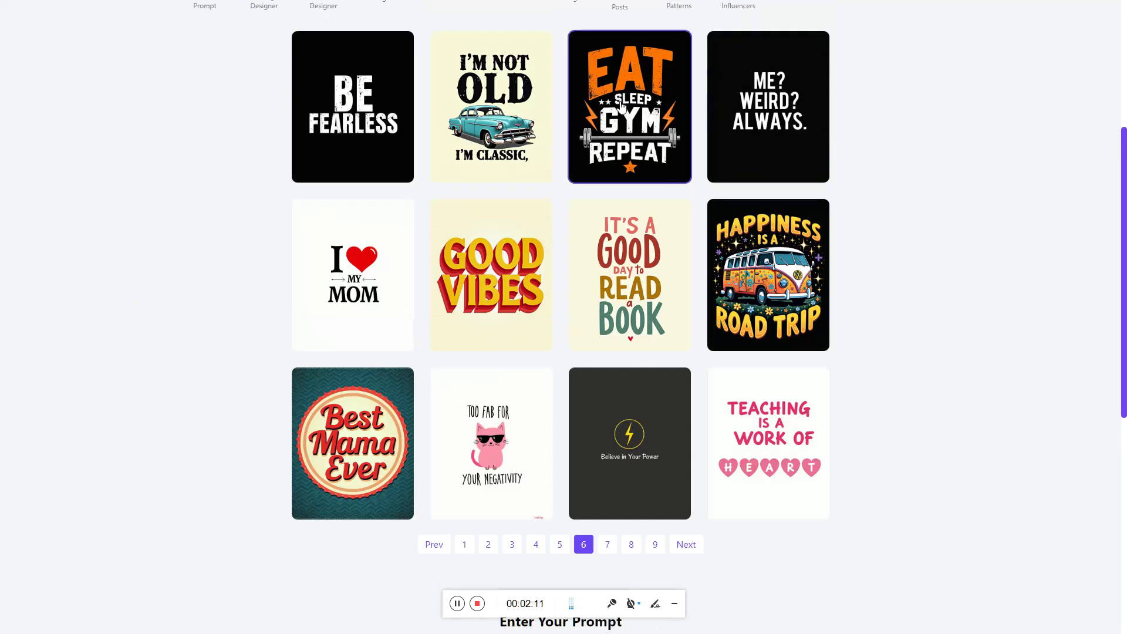
pyautogui.scroll(-4, 695, 325)
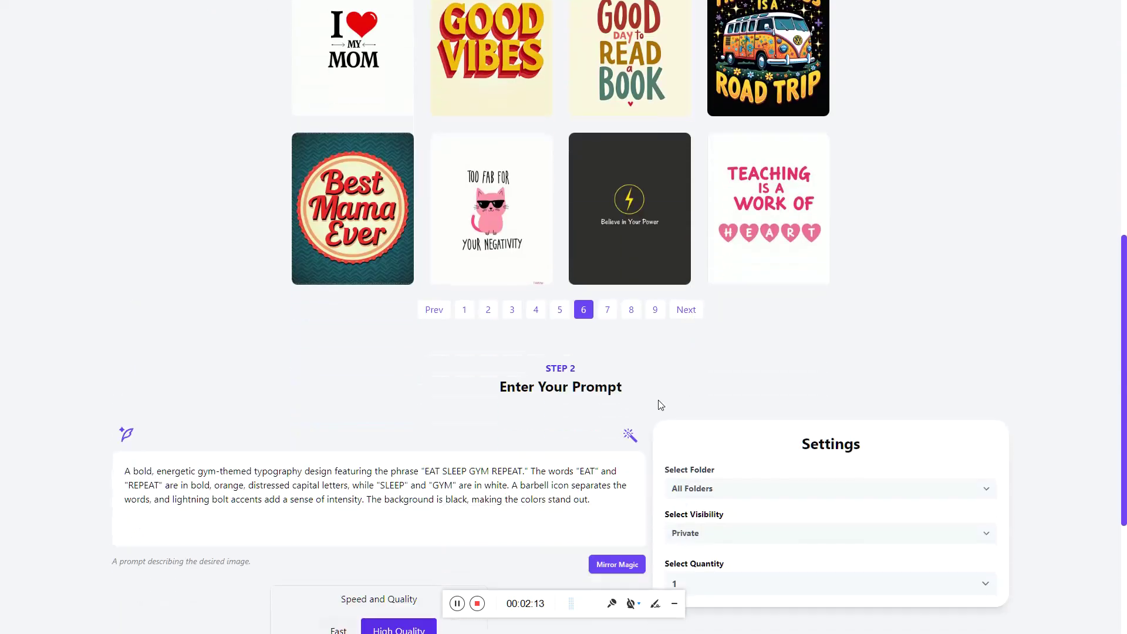
pyautogui.scroll(-3, 467, 409)
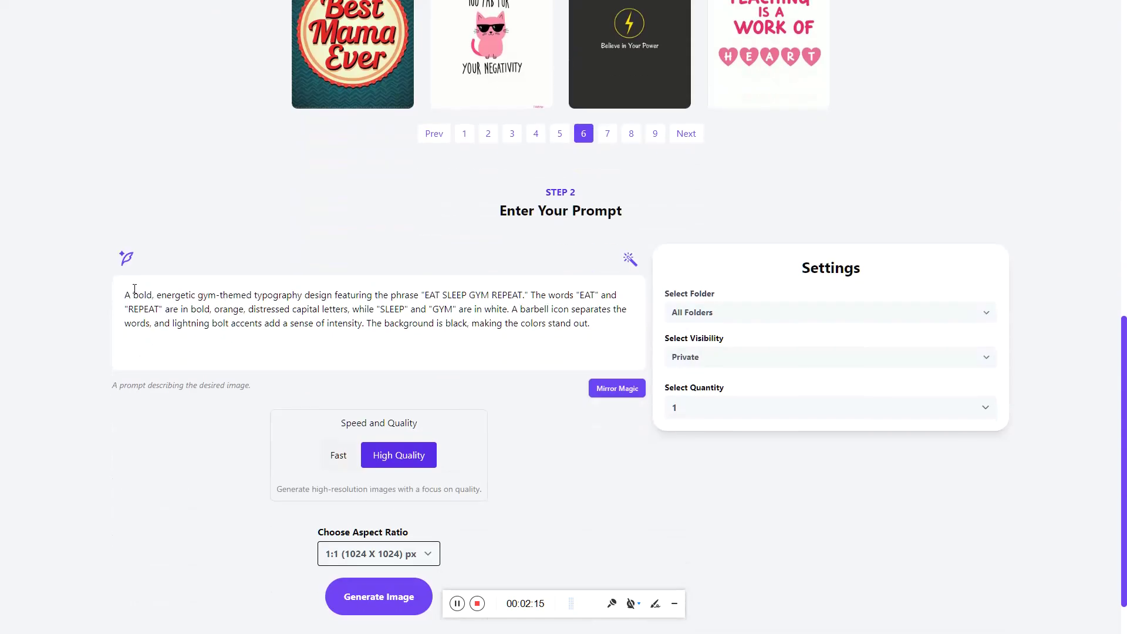
# - Copy the full "EAT SLEEP GYM REPEAT" prompt, switch to ChatGPT and paste it into a new message
pyautogui.moveTo(591, 324); pyautogui.dragTo(114, 288)
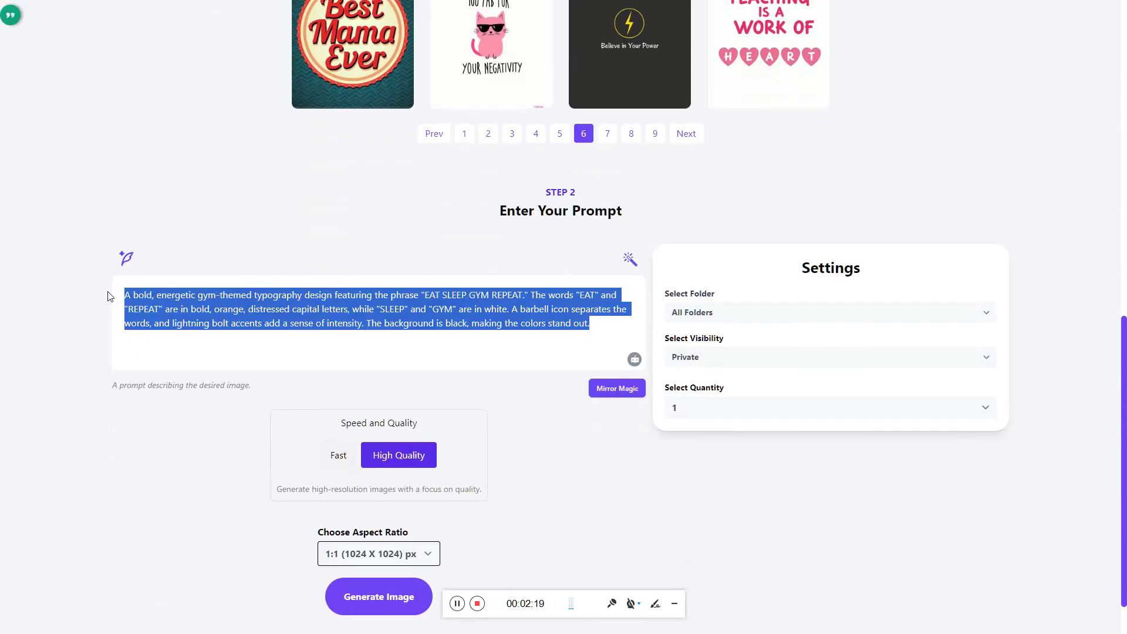
pyautogui.scroll(9, 587, 293)
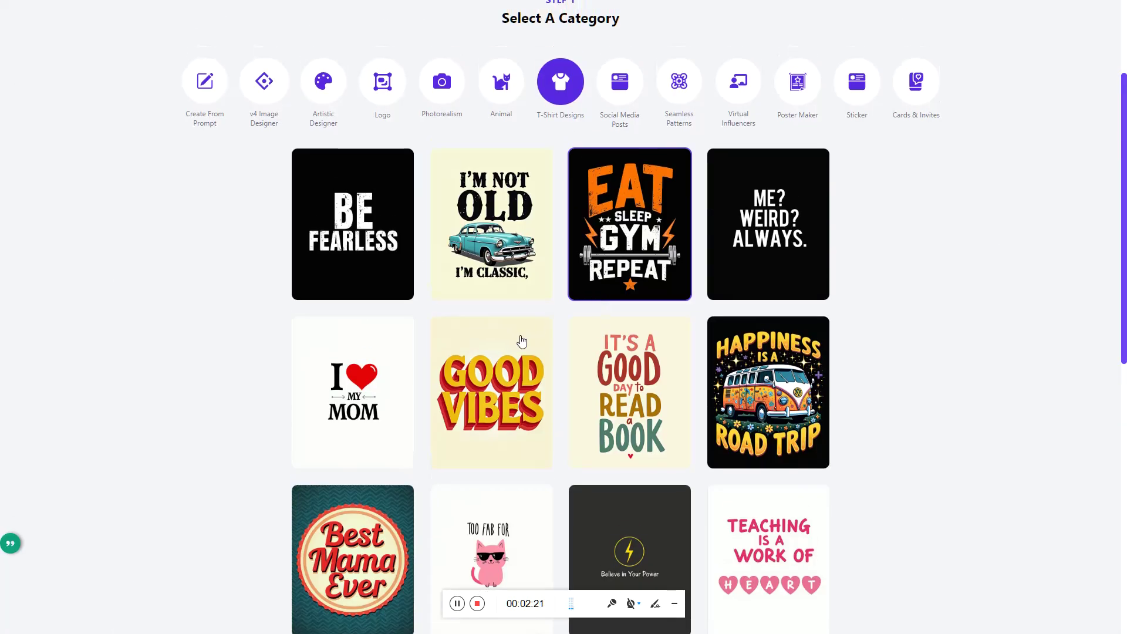
pyautogui.scroll(-10, 540, 329)
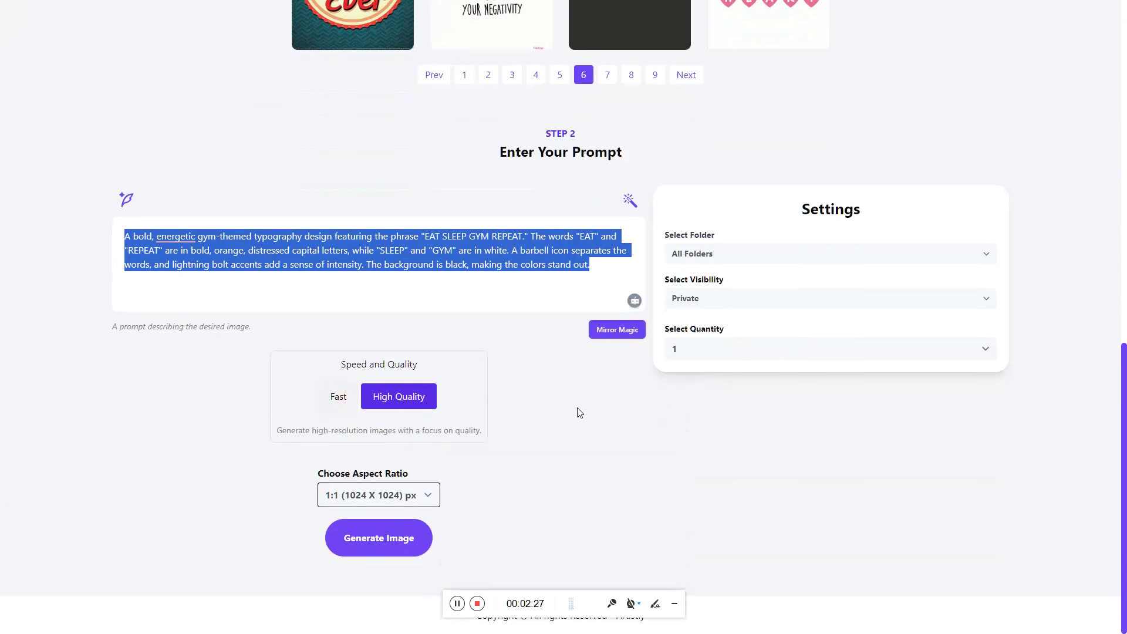
pyautogui.scroll(9, 609, 405)
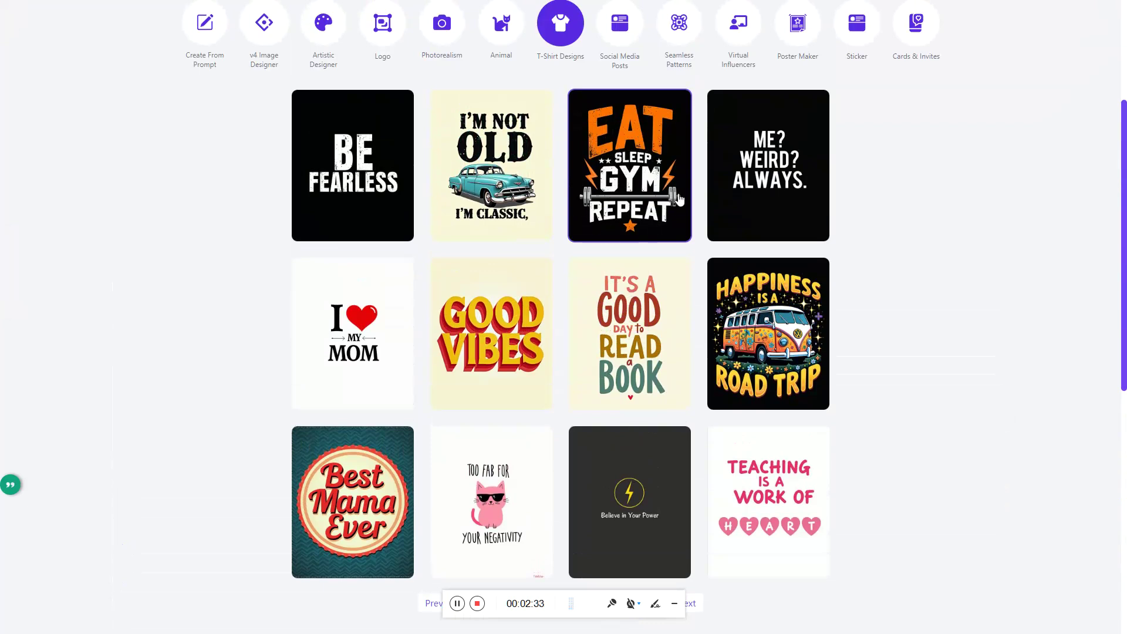
pyautogui.click(626, 237)
pyautogui.hotkey('ctrl', 'c')
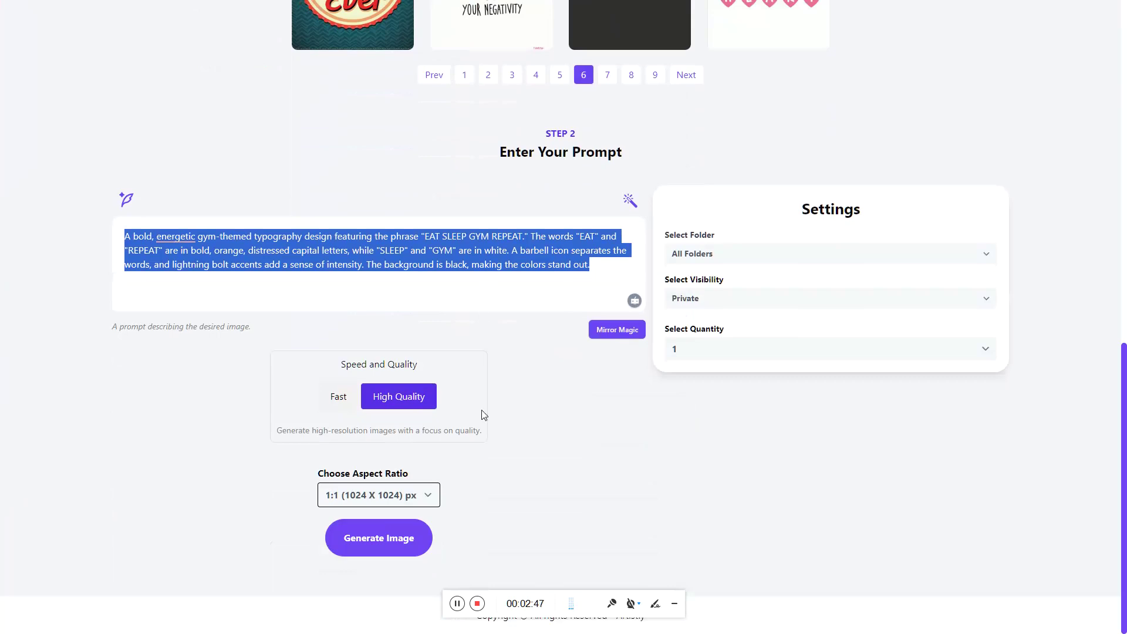
pyautogui.hotkey('alt', 'Tab')
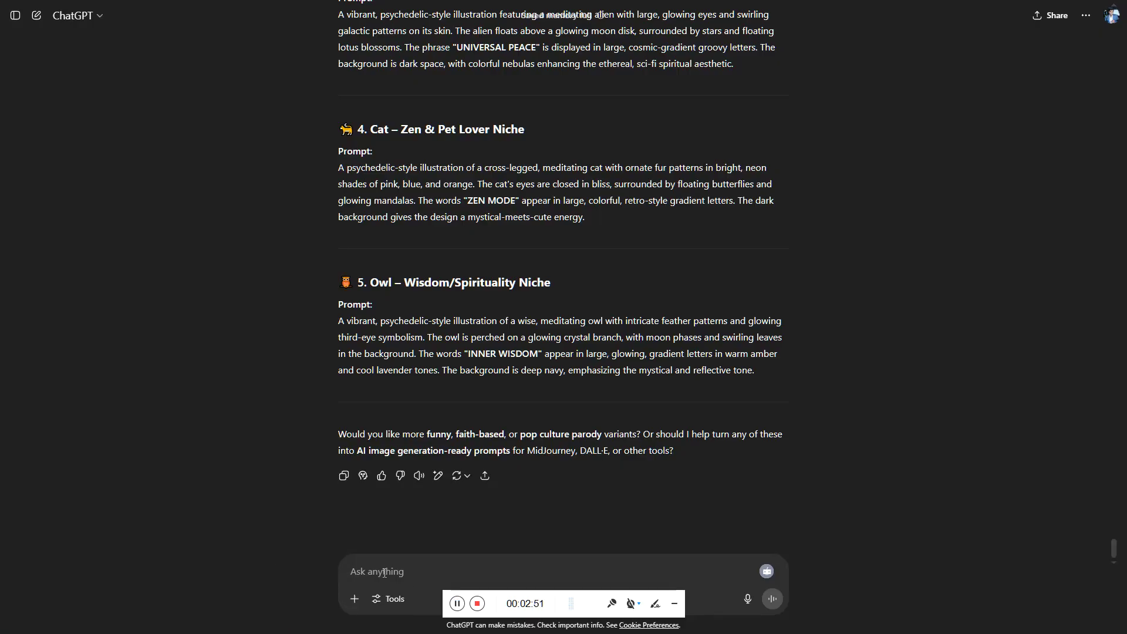
pyautogui.hotkey('ctrl', 'v')
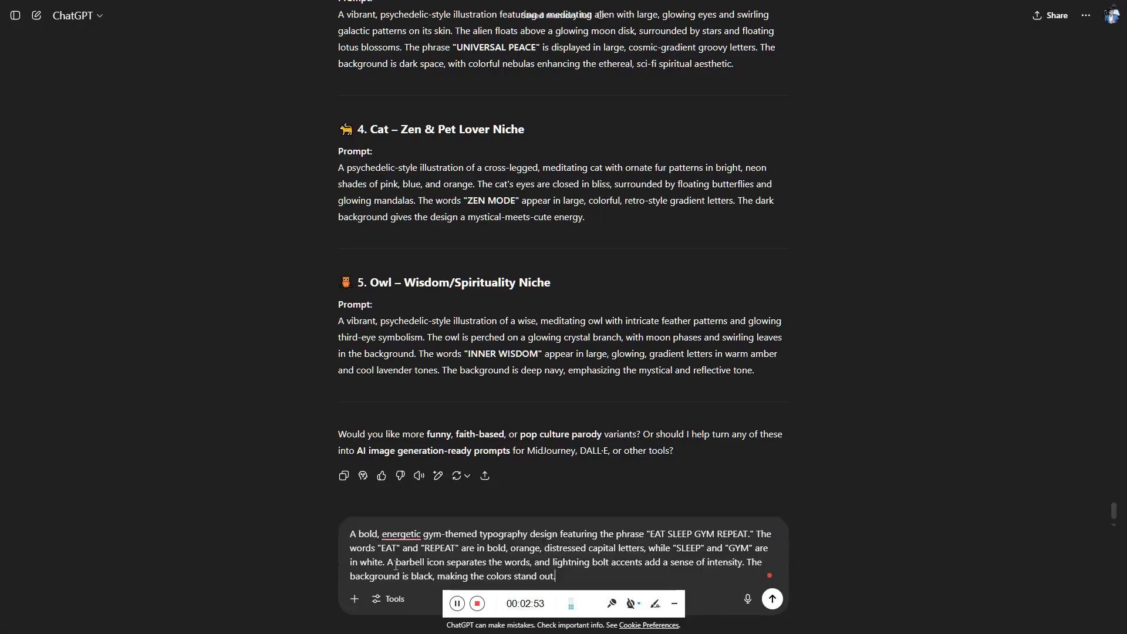
# - Copy the instruction about generating versions with different characters and niches from the earlier message and paste it above the gym prompt
pyautogui.scroll(15, 459, 302)
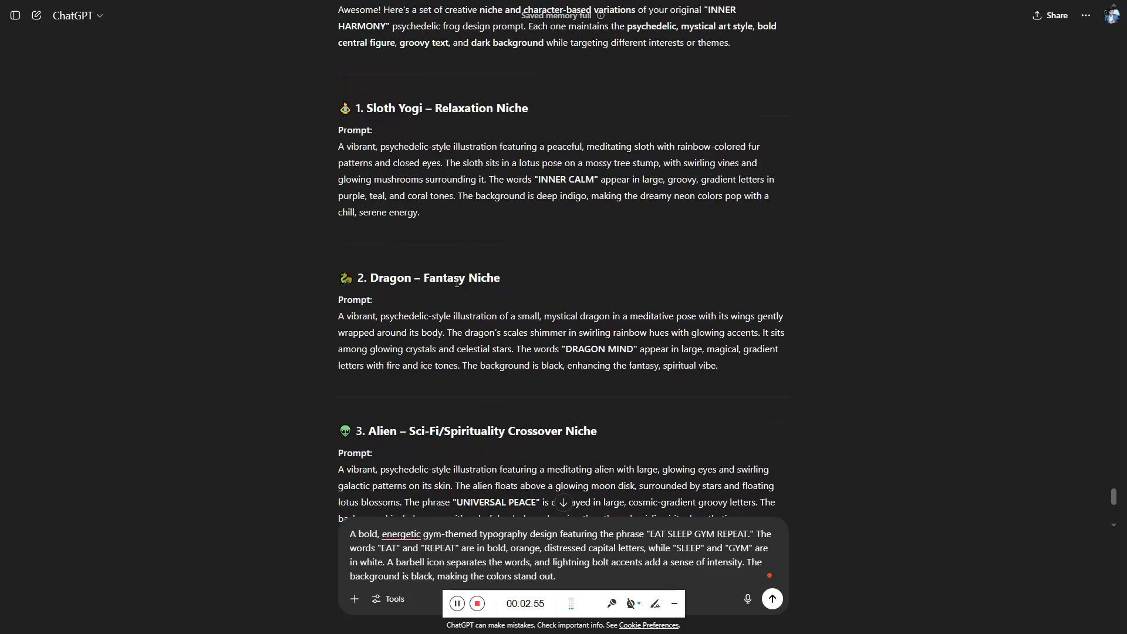
pyautogui.moveTo(554, 124); pyautogui.dragTo(483, 94)
pyautogui.hotkey('ctrl', 'c')
pyautogui.scroll(-15, 604, 285)
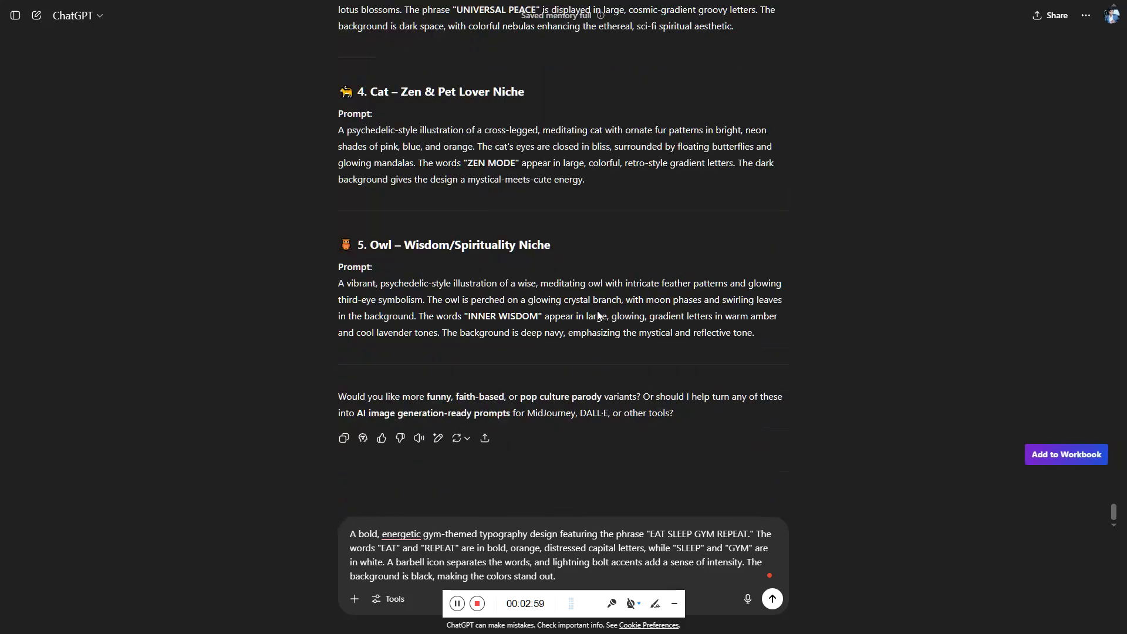
pyautogui.click(410, 560)
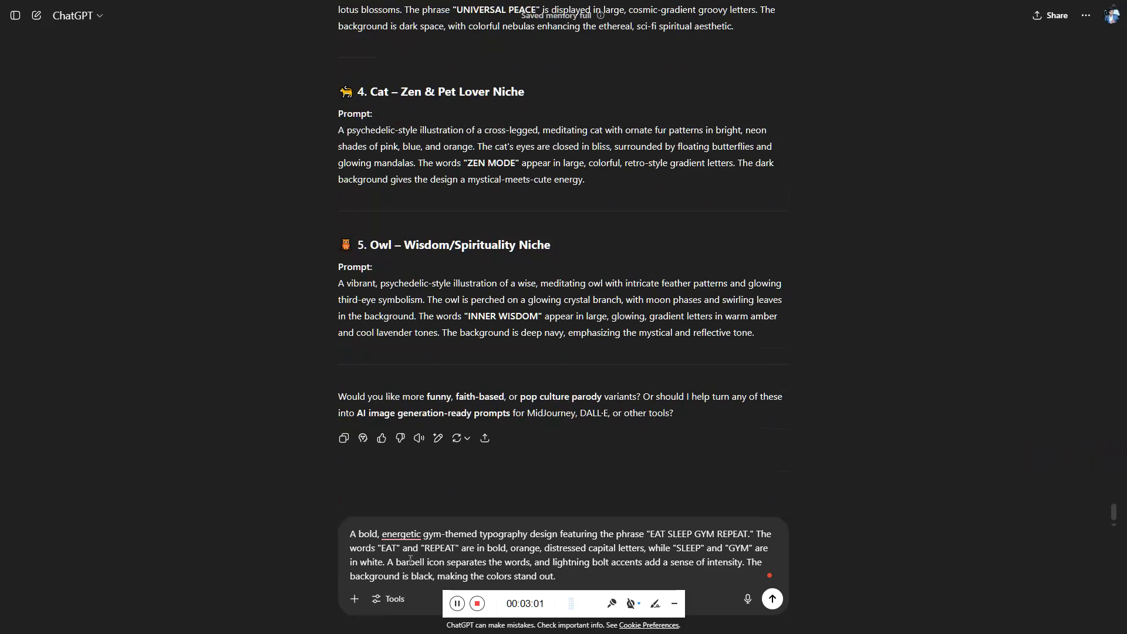
pyautogui.click(411, 534)
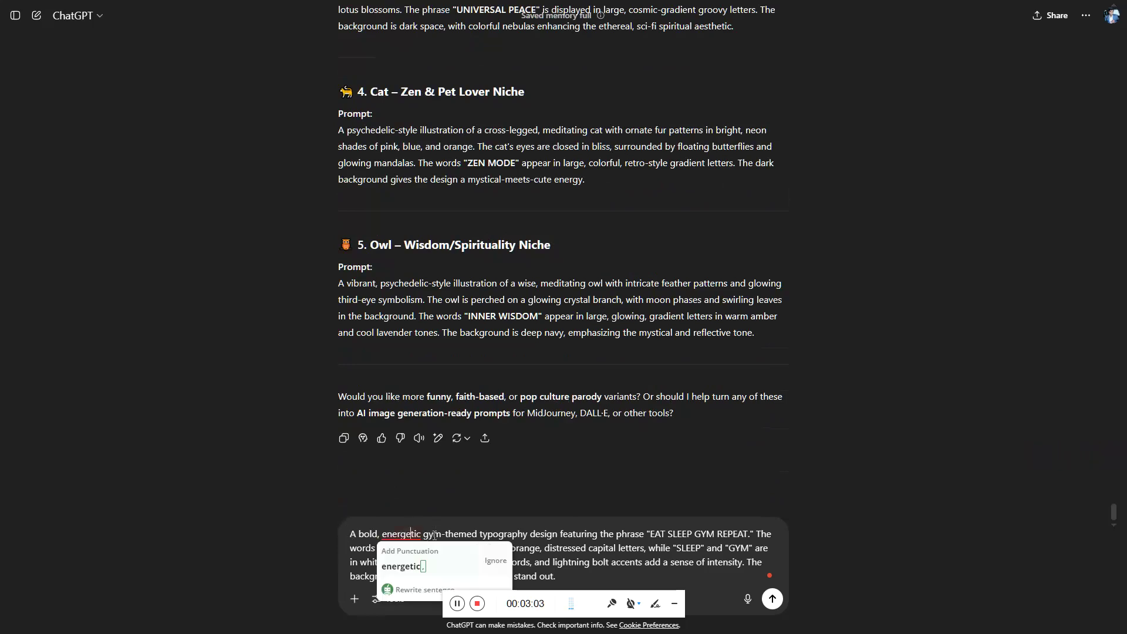
pyautogui.click(434, 534)
pyautogui.hotkey('shift', 'Return')
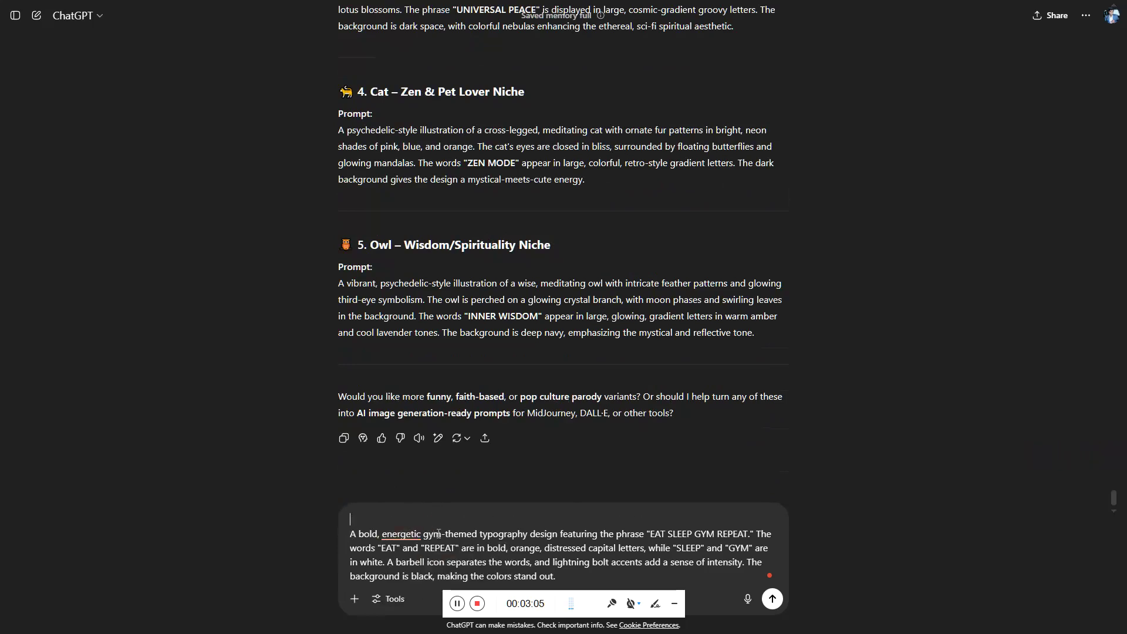
pyautogui.hotkey('ctrl', 'v')
pyautogui.hotkey('shift', 'Return')
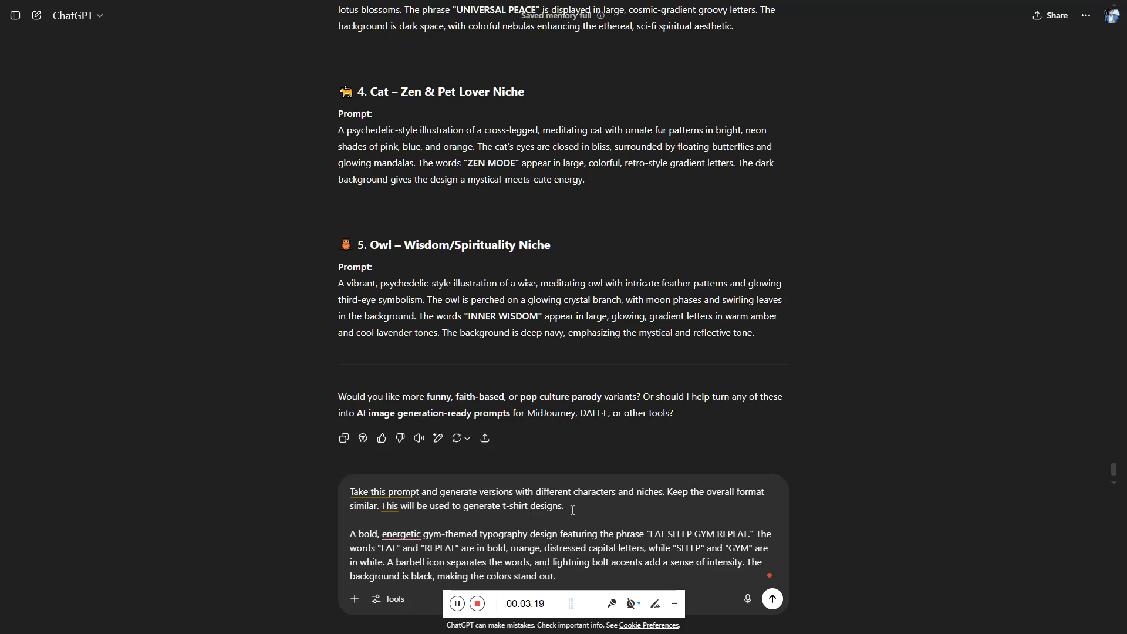
# - Extend the instruction to ask for different characters, colors, accents, icons, and niches
pyautogui.moveTo(557, 602); pyautogui.dragTo(978, 585)
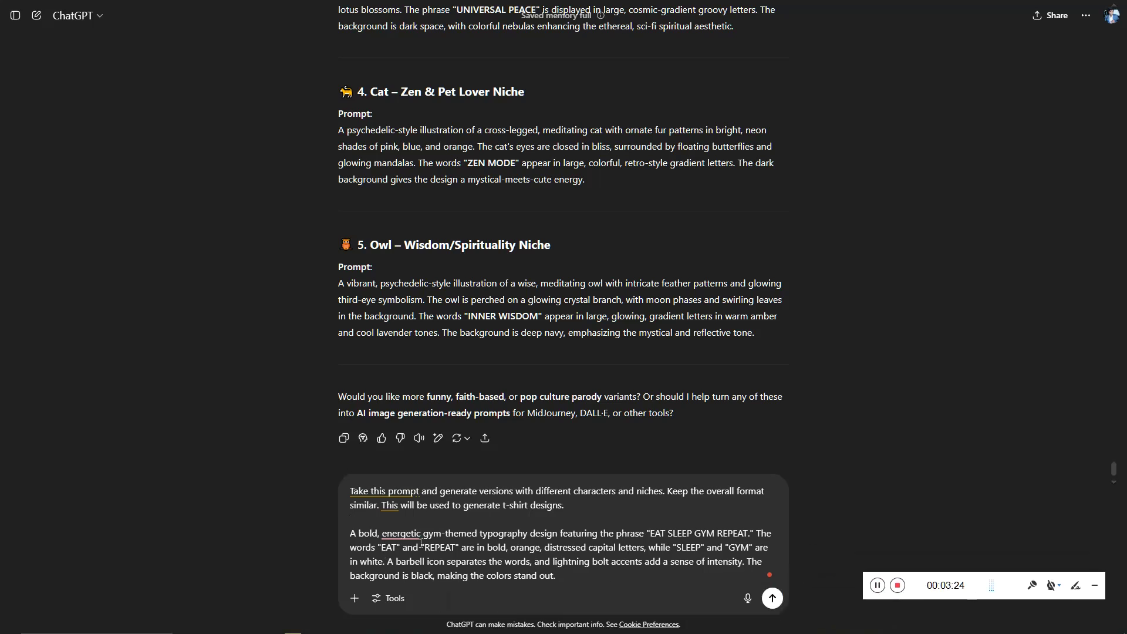
pyautogui.moveTo(425, 533); pyautogui.dragTo(477, 534)
pyautogui.click(614, 549)
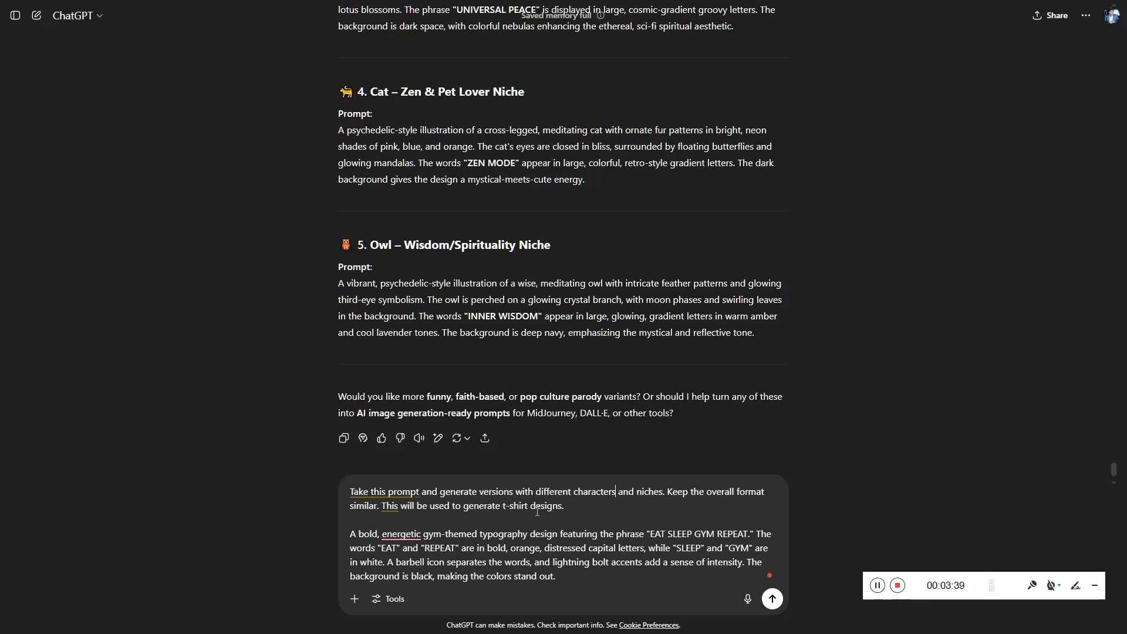
pyautogui.write(', colors,')
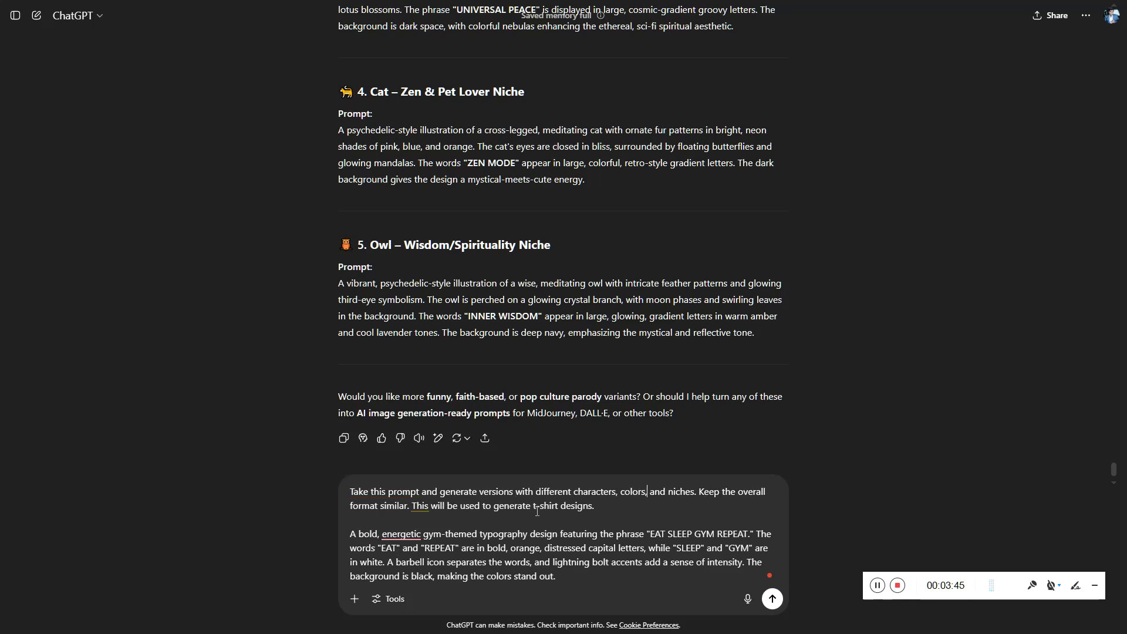
pyautogui.write('accents')
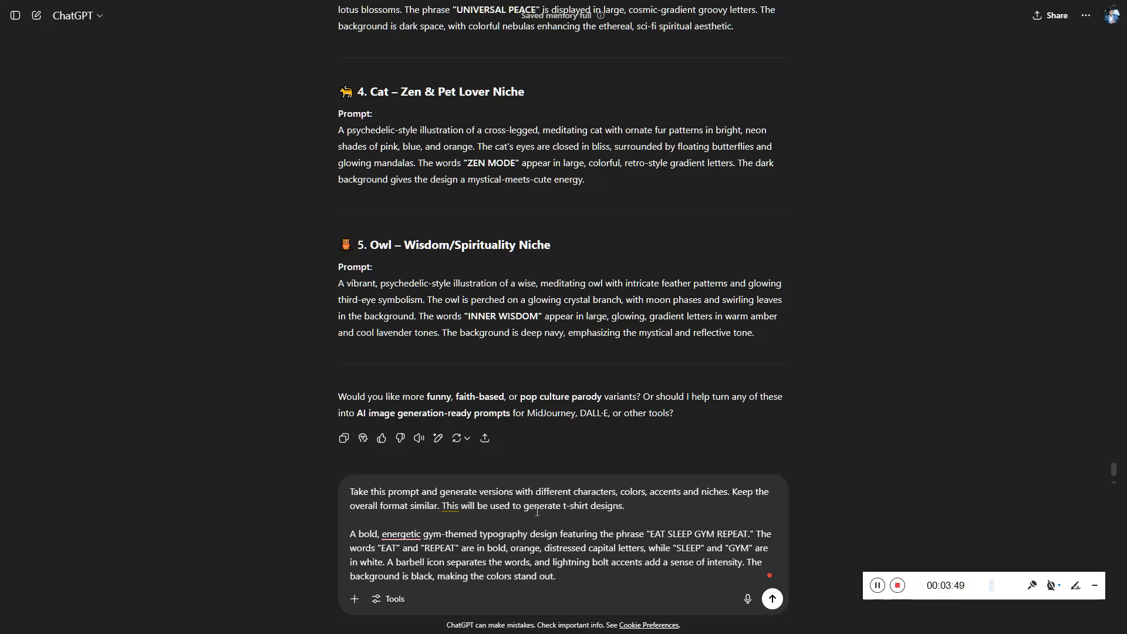
pyautogui.write(', icons,')
# - Add "Please create 5 versions." to the end of the instruction and send the message
pyautogui.click(686, 512)
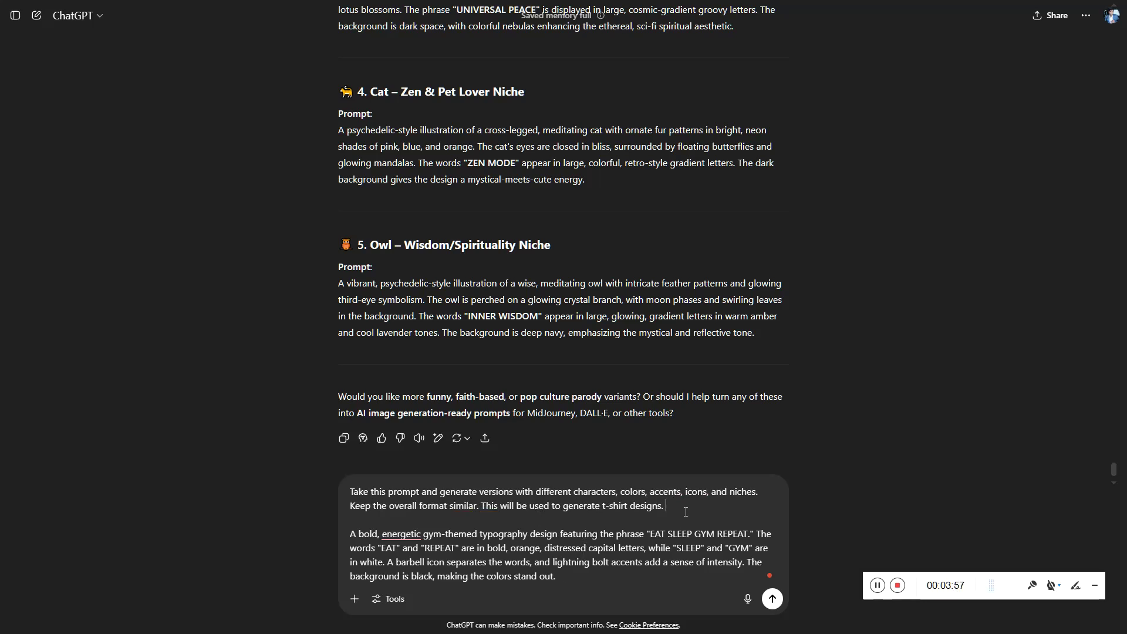
pyautogui.write('Please create 5 versions.')
pyautogui.click(771, 598)
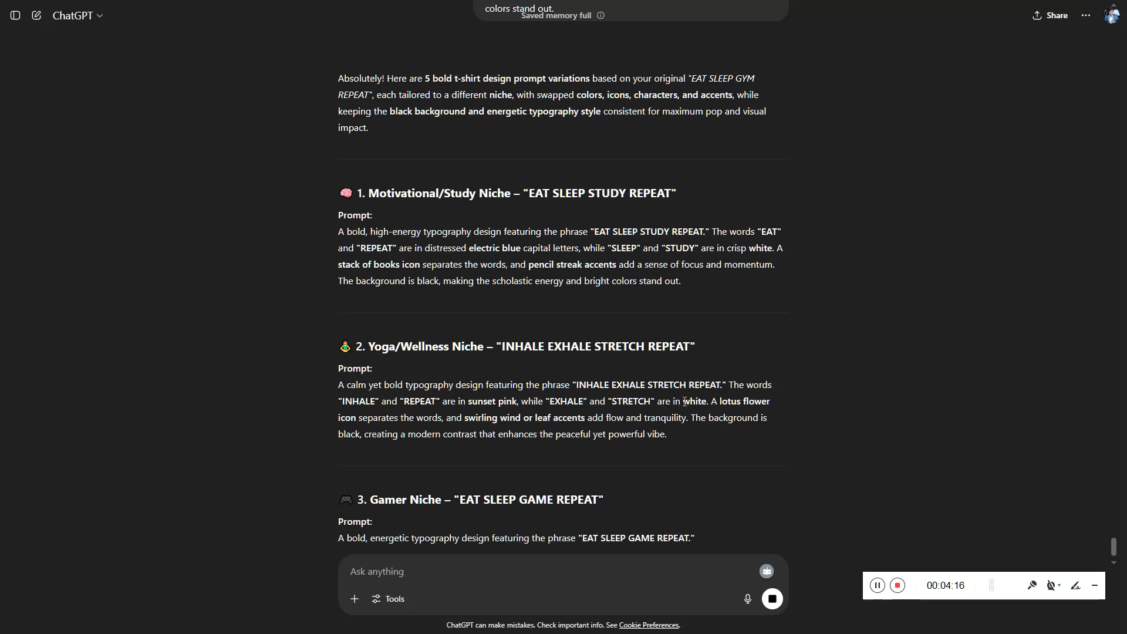
# - Read through the five generated prompt variations down to the end of the response
pyautogui.scroll(-1, 687, 405)
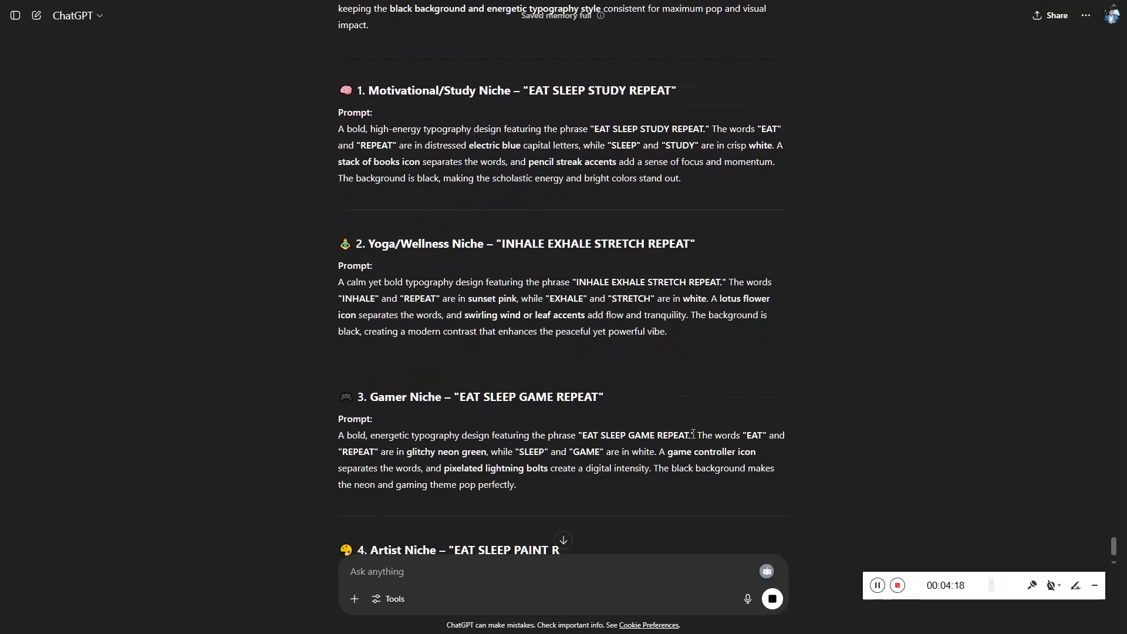
pyautogui.scroll(-2, 692, 433)
pyautogui.scroll(-1, 712, 387)
pyautogui.scroll(-2, 712, 386)
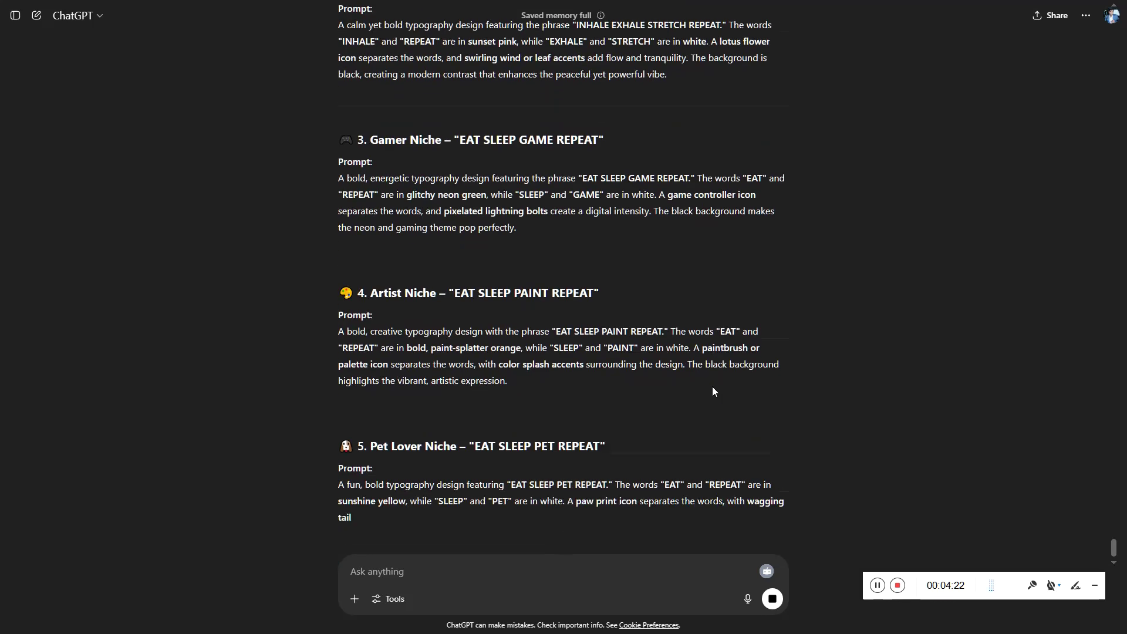
pyautogui.scroll(-2, 713, 386)
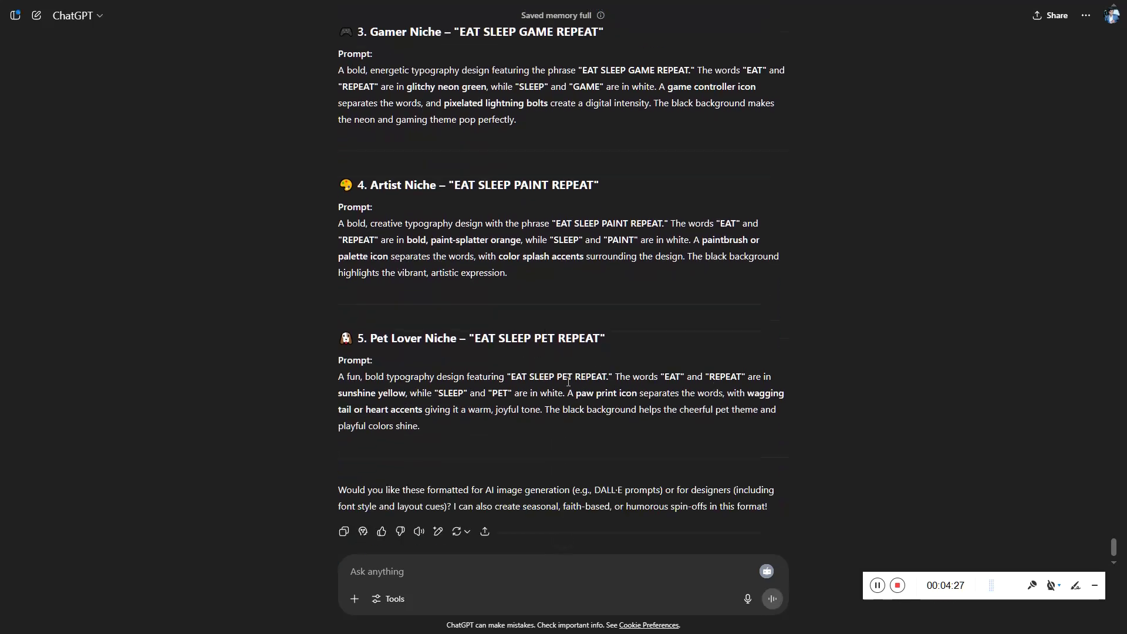
pyautogui.scroll(-1, 568, 382)
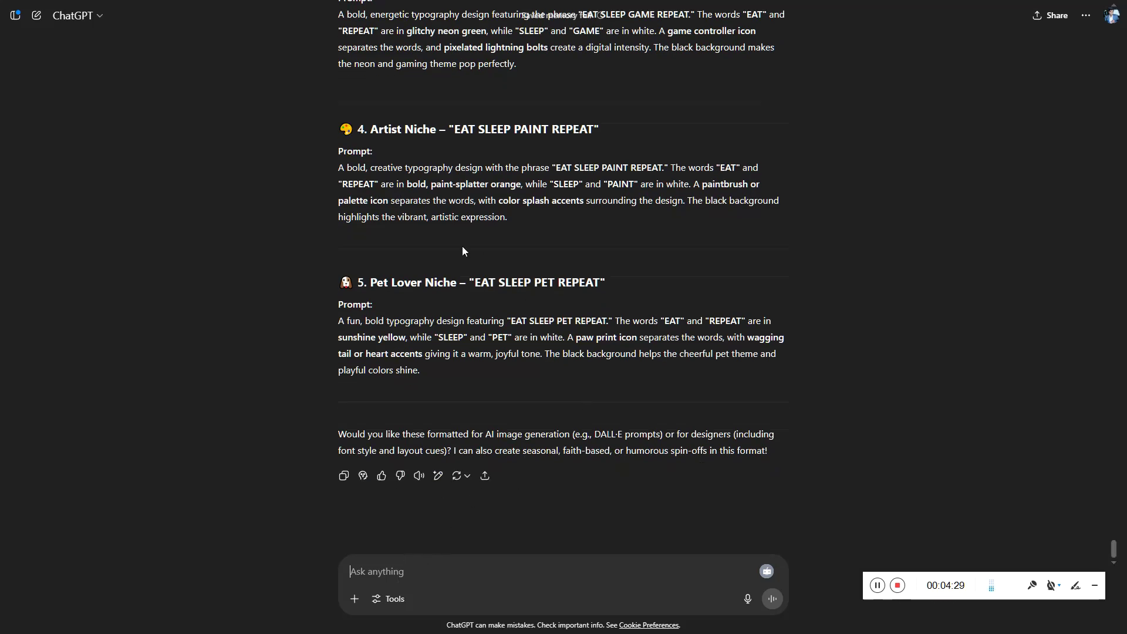
# - Send the follow-up request "Can you create 5 more with a different set of words as well"
pyautogui.write('Can')
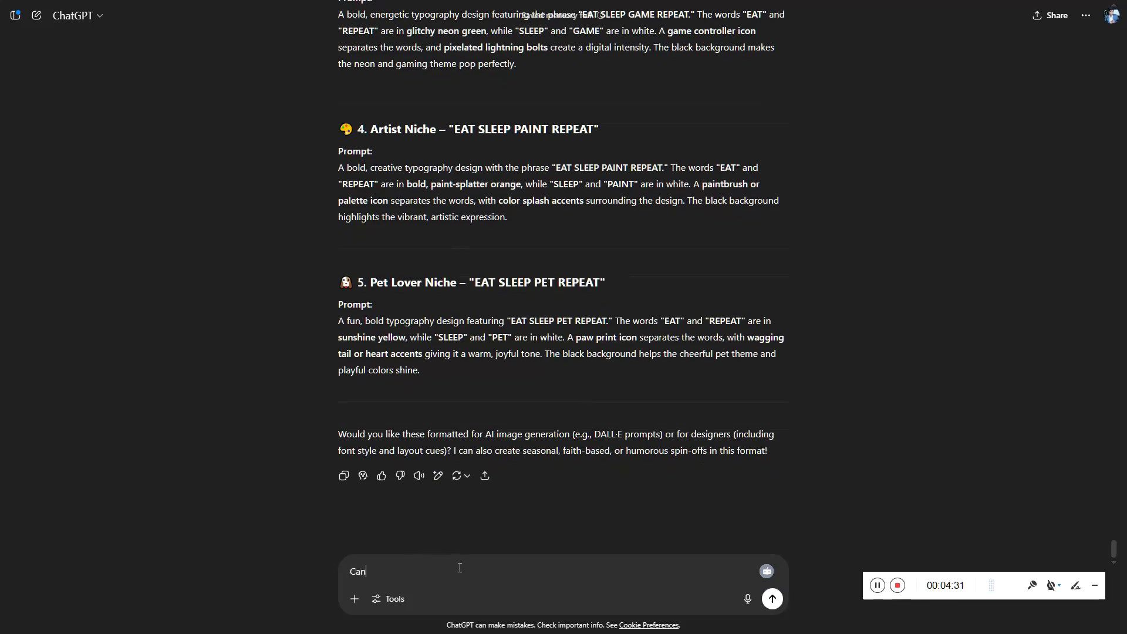
pyautogui.write(' you create 5 more with a different sert')
pyautogui.press('BackSpace')
pyautogui.write('t')
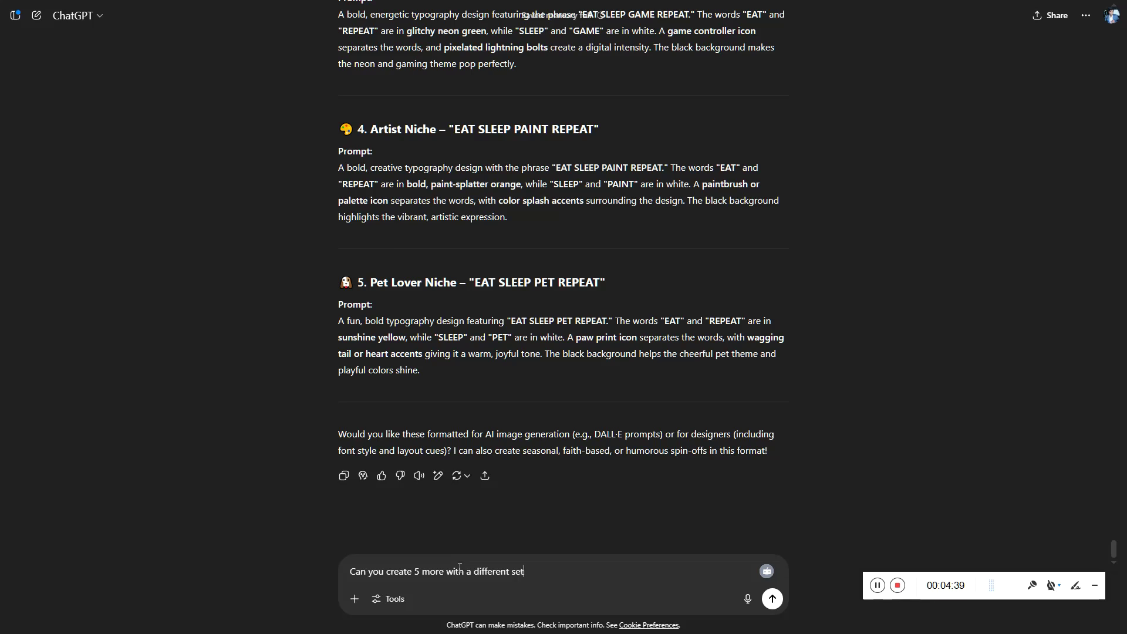
pyautogui.write(' of words as well')
pyautogui.press('Return')
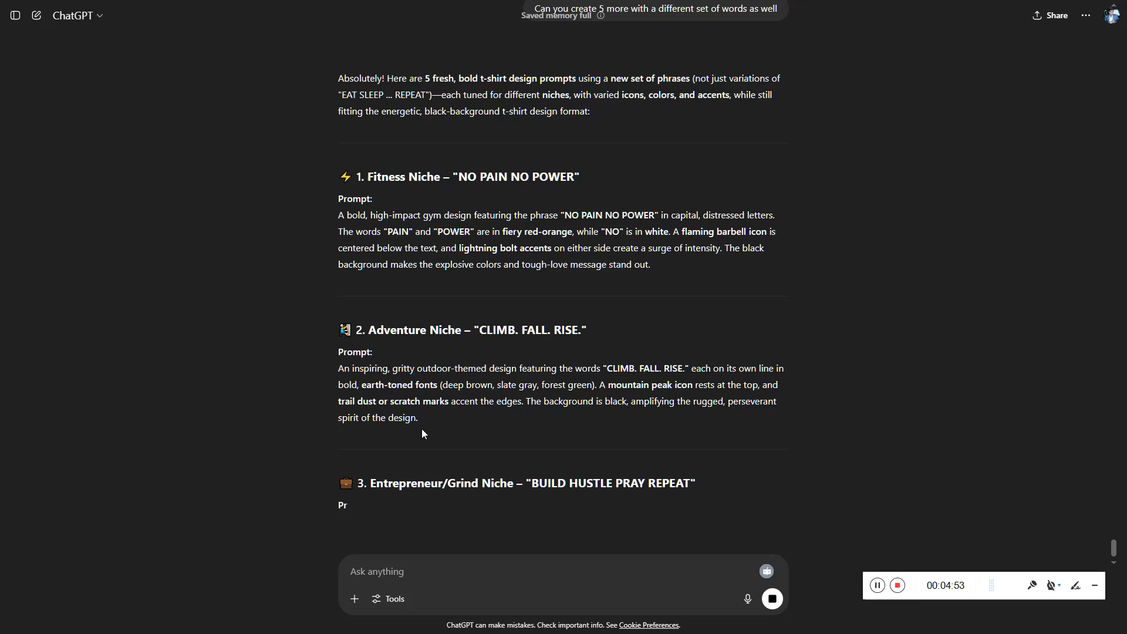
# - Copy the Adventure Niche "CLIMB. FALL. RISE." prompt, switch to Artistly and replace the gym prompt with it
pyautogui.moveTo(426, 422); pyautogui.dragTo(335, 367)
pyautogui.hotkey('ctrl', 'c')
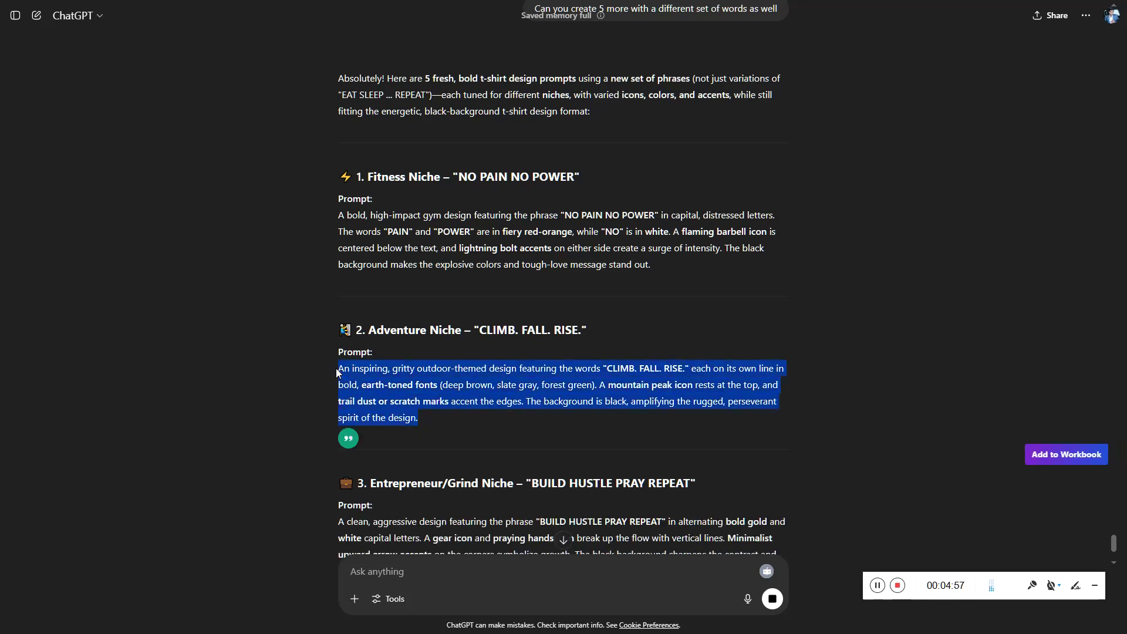
pyautogui.scroll(-4, 746, 466)
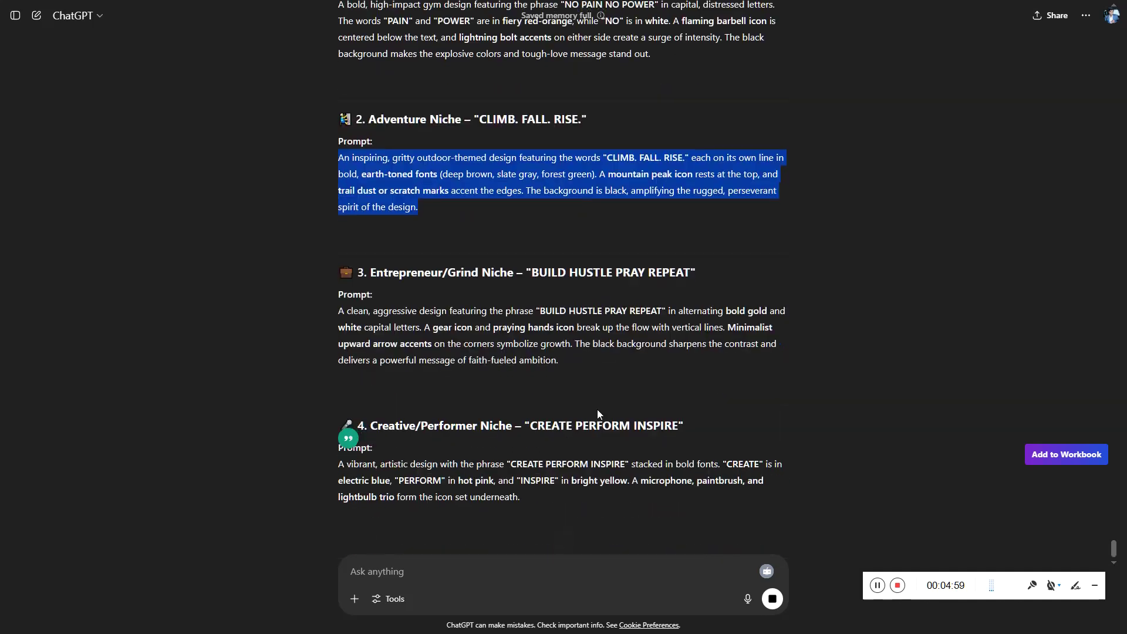
pyautogui.scroll(10, 600, 409)
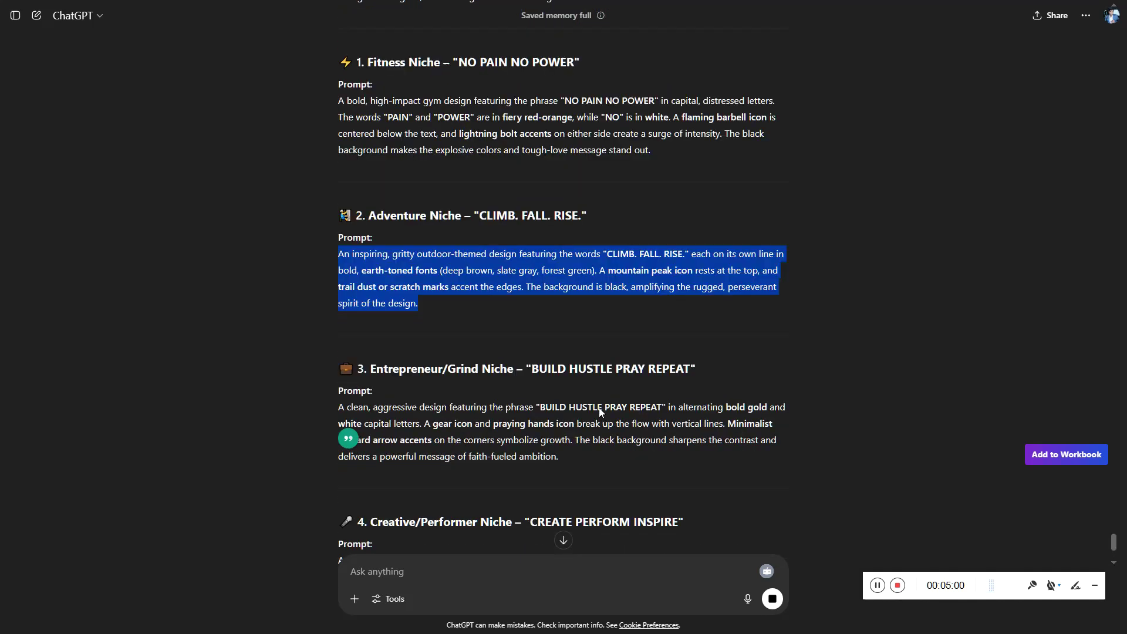
pyautogui.scroll(-10, 599, 405)
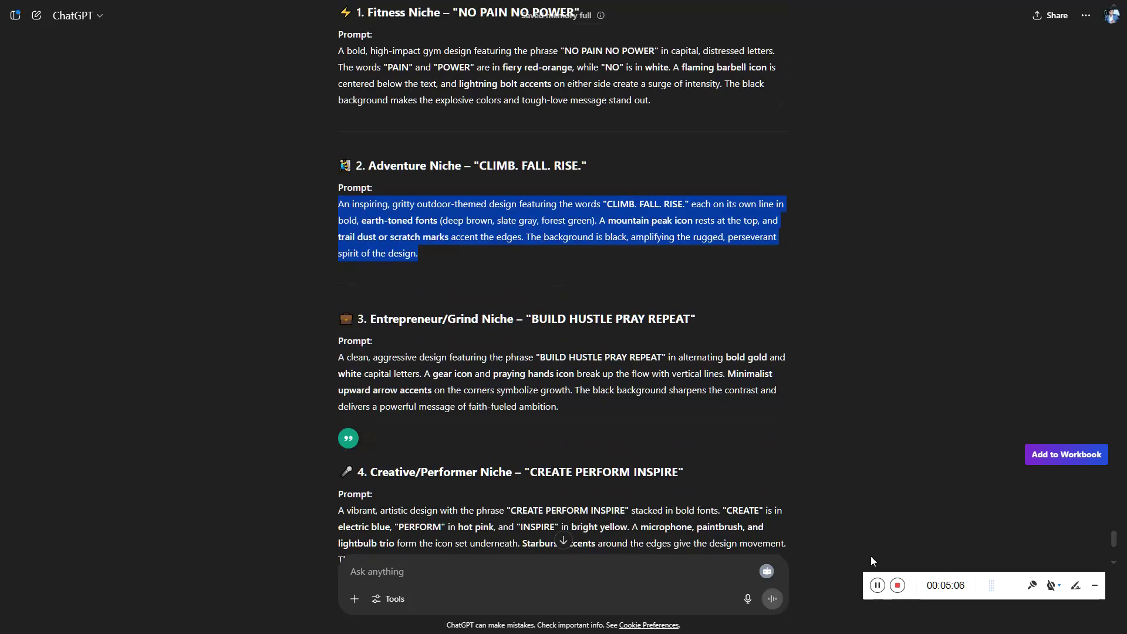
pyautogui.hotkey('alt', 'Tab')
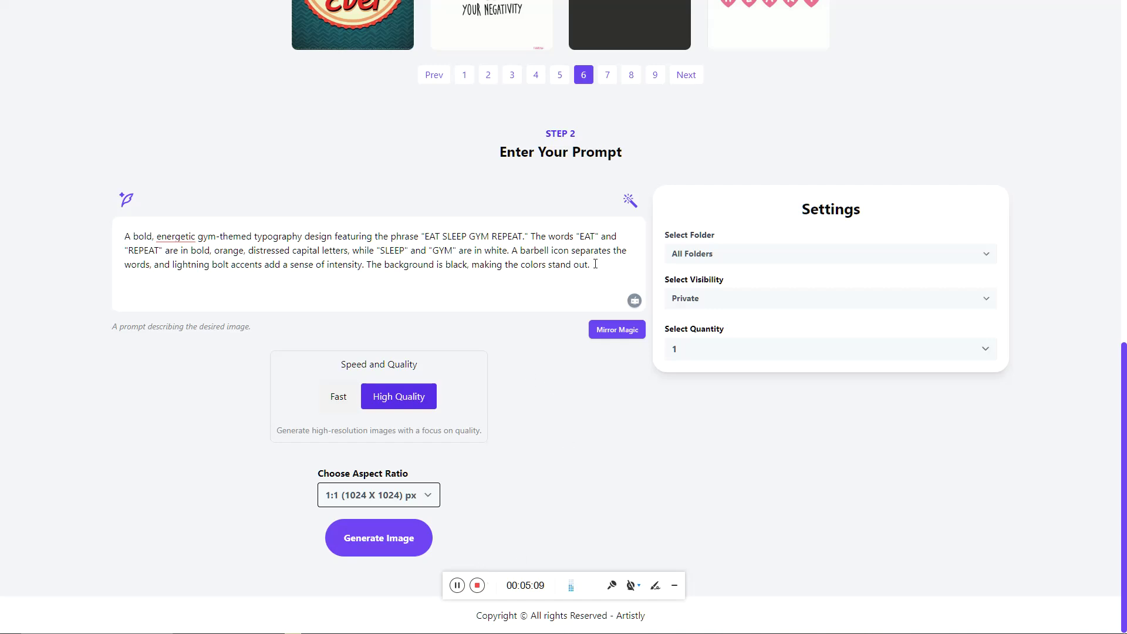
pyautogui.moveTo(595, 265); pyautogui.dragTo(125, 234)
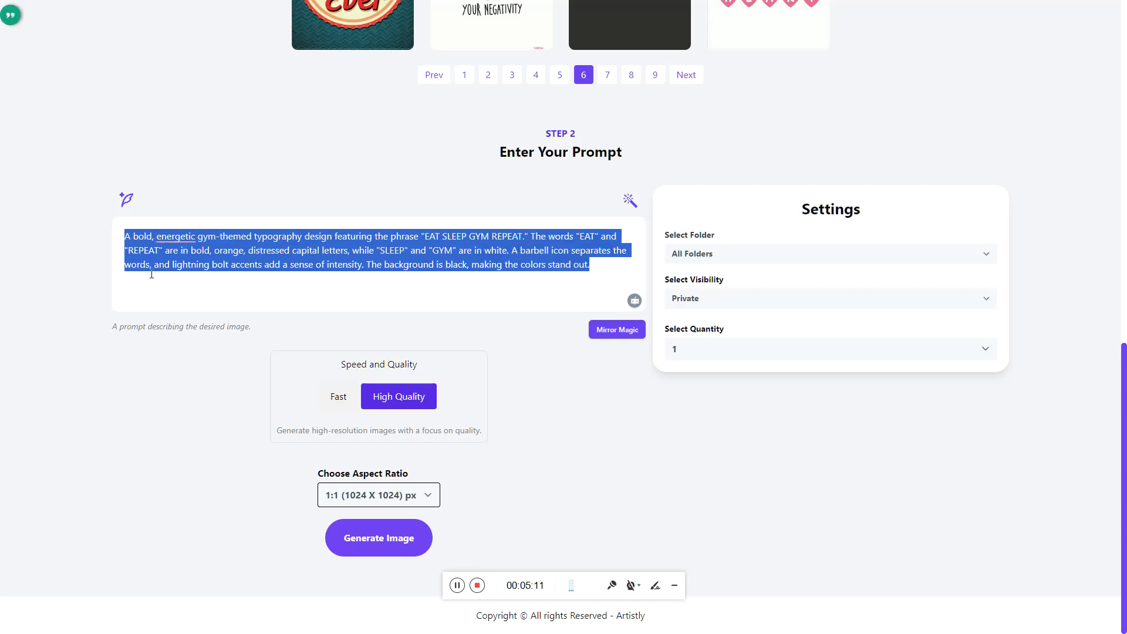
pyautogui.hotkey('ctrl', 'v')
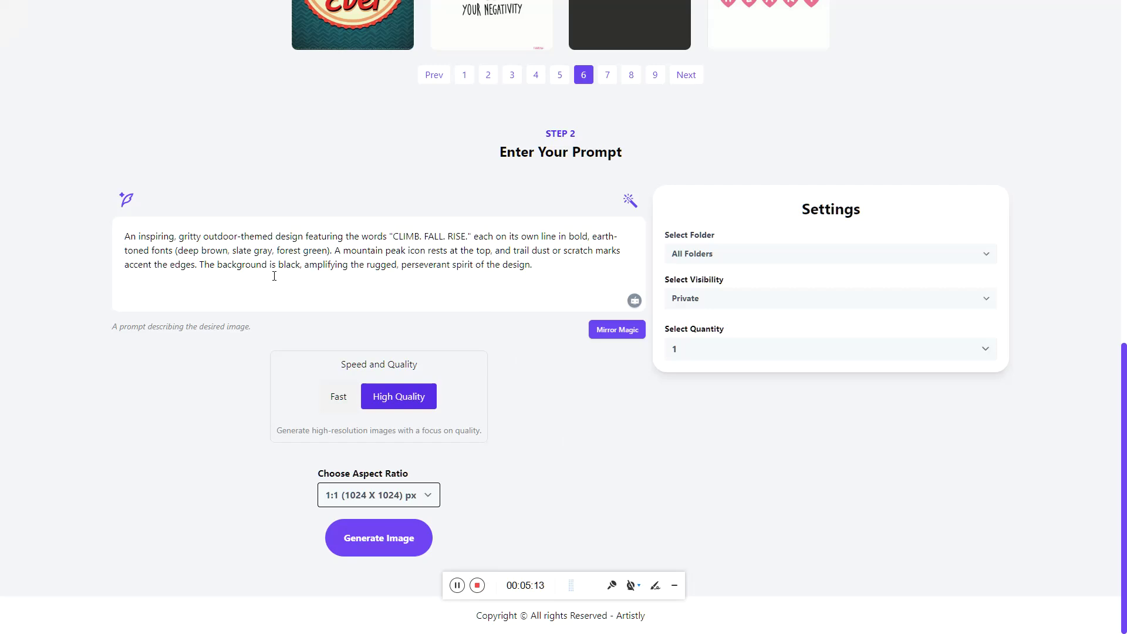
# - Set the image quantity to 4 and generate the "CLIMB. FALL. RISE." designs
pyautogui.click(715, 348)
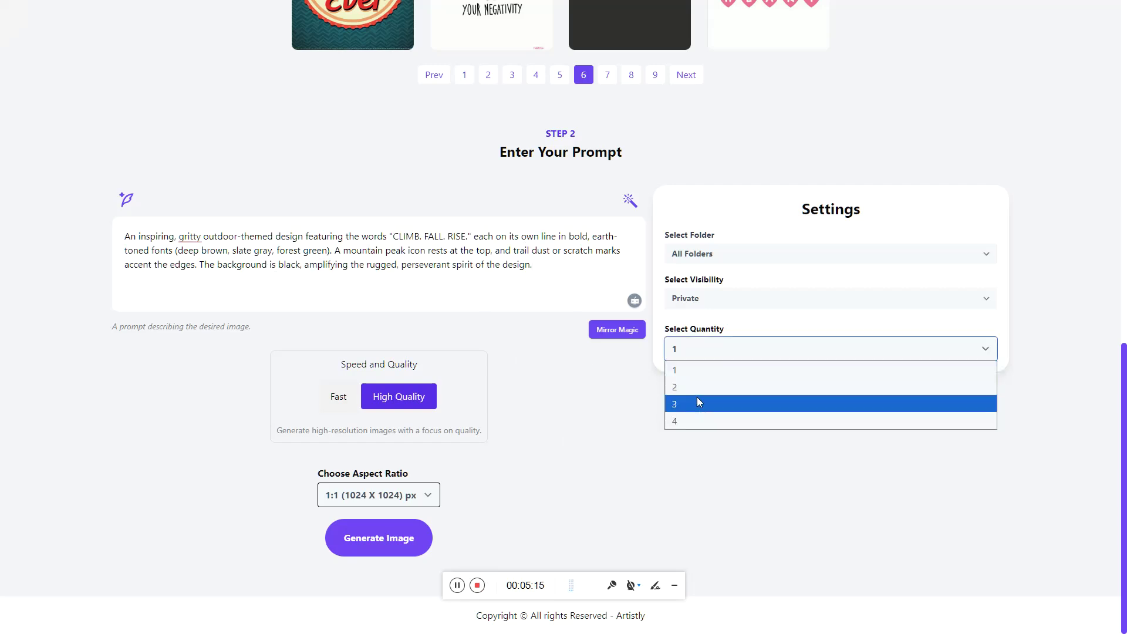
pyautogui.click(685, 419)
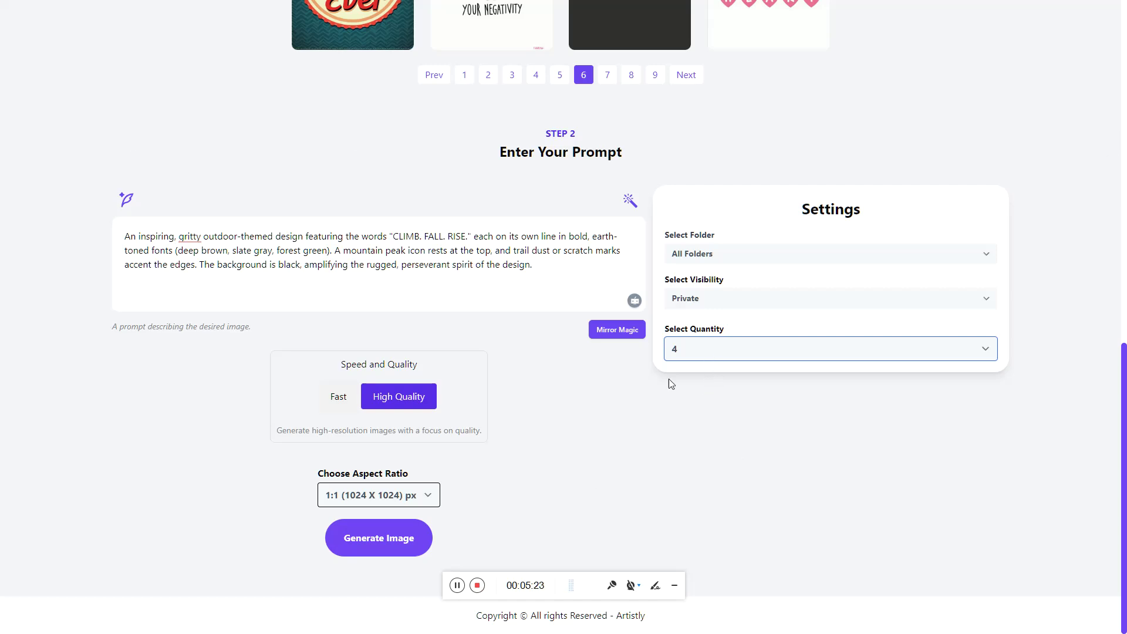
pyautogui.click(392, 540)
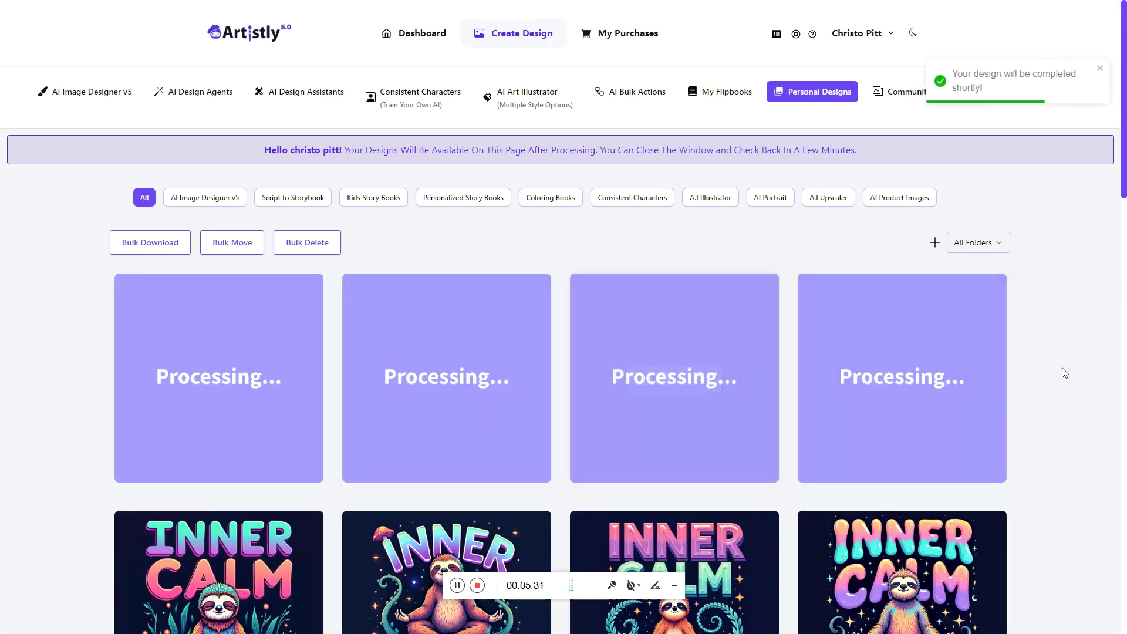
# - Check the processing designs and reload the Personal Designs page to load the generated images
pyautogui.scroll(-2, 1062, 373)
pyautogui.scroll(2, 1061, 372)
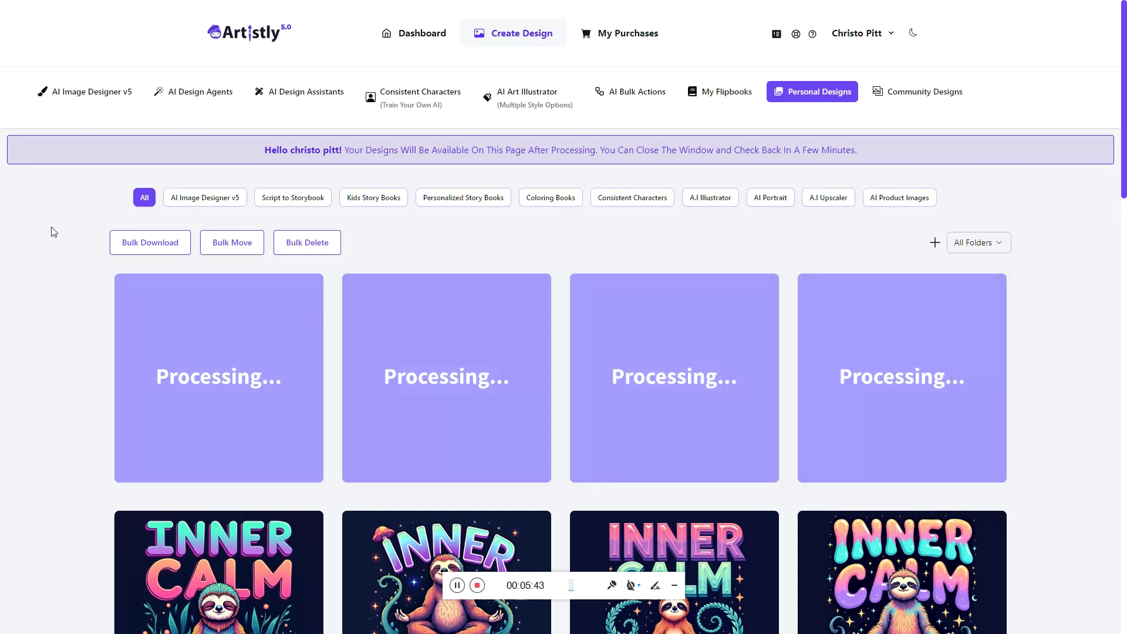
pyautogui.press('F5')
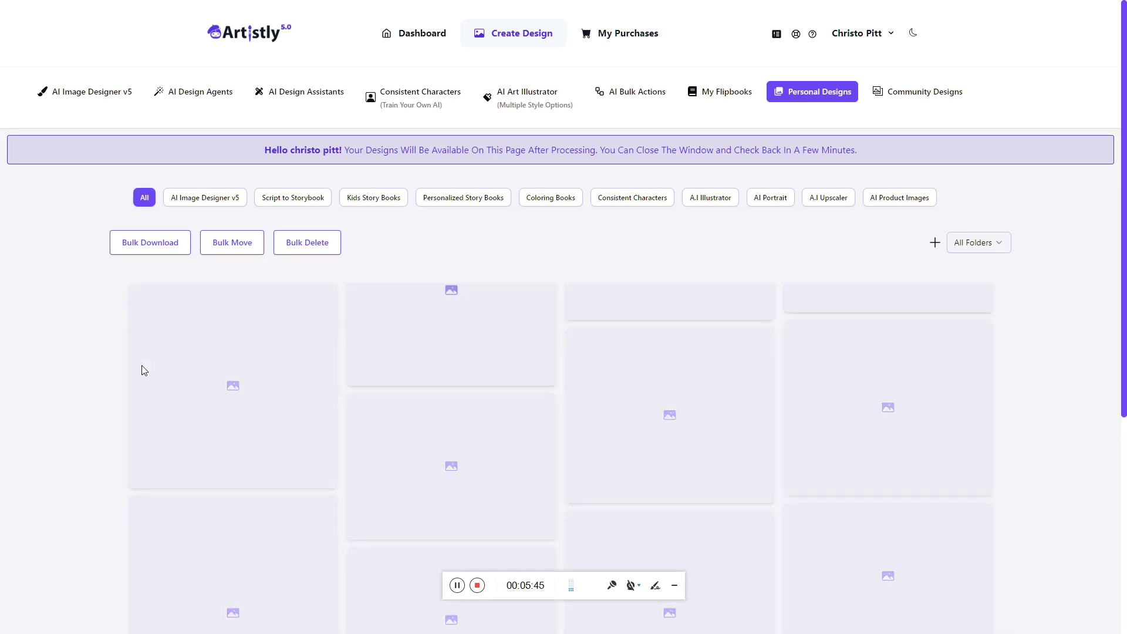
pyautogui.moveTo(160, 410)
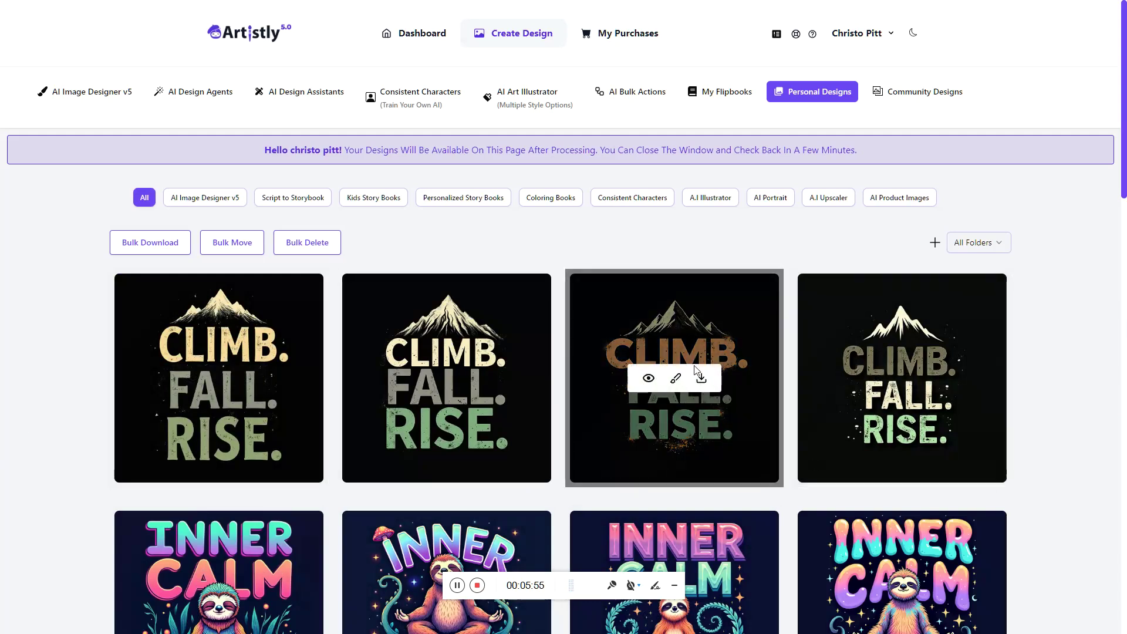
# - View the third "CLIMB. FALL. RISE." design with its details in the preview, then close it
pyautogui.moveTo(674, 372)
pyautogui.click(648, 379)
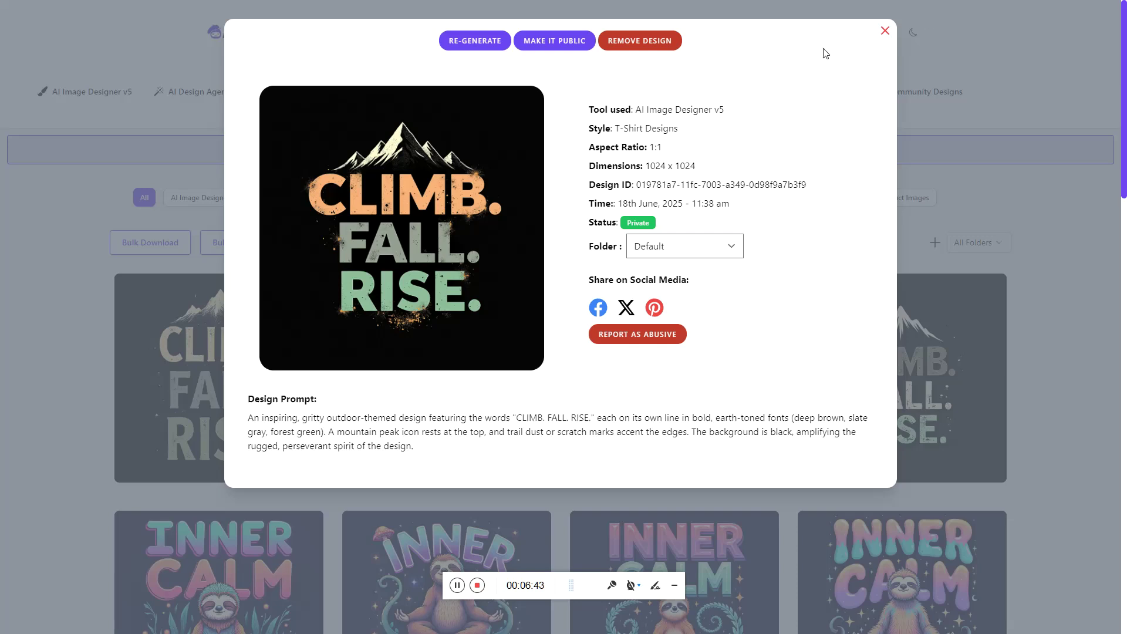
pyautogui.click(885, 31)
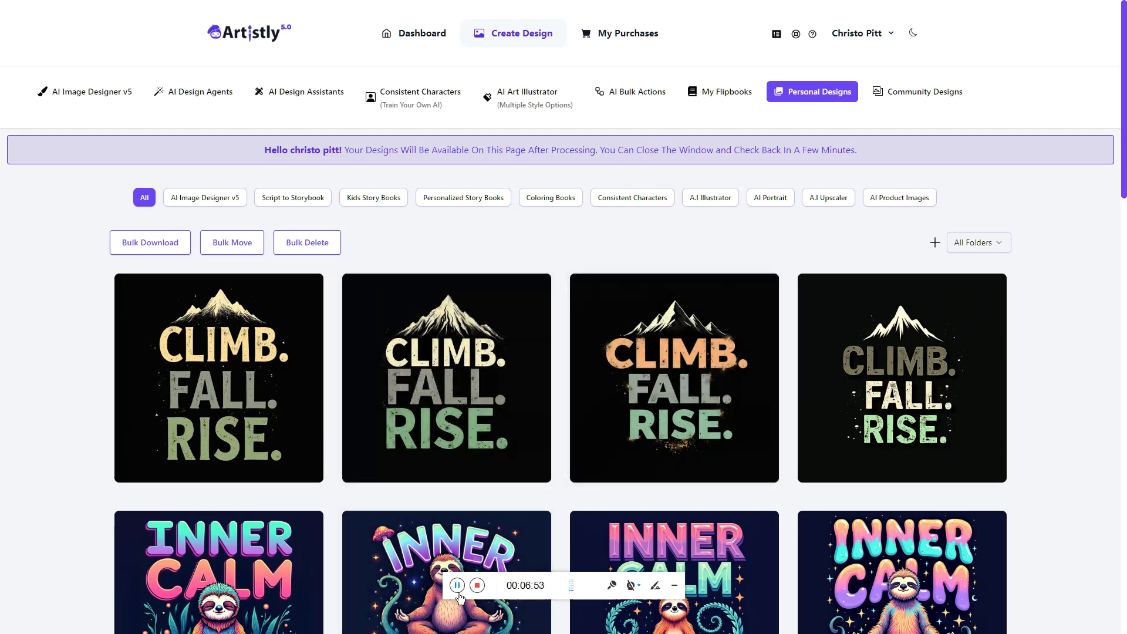
# - Start a new T-shirt design from the "Be Your Own Spark Plug" template and replace its prompt with the "EAT SLEEP GAME REPEAT" prompt
pyautogui.click(89, 95)
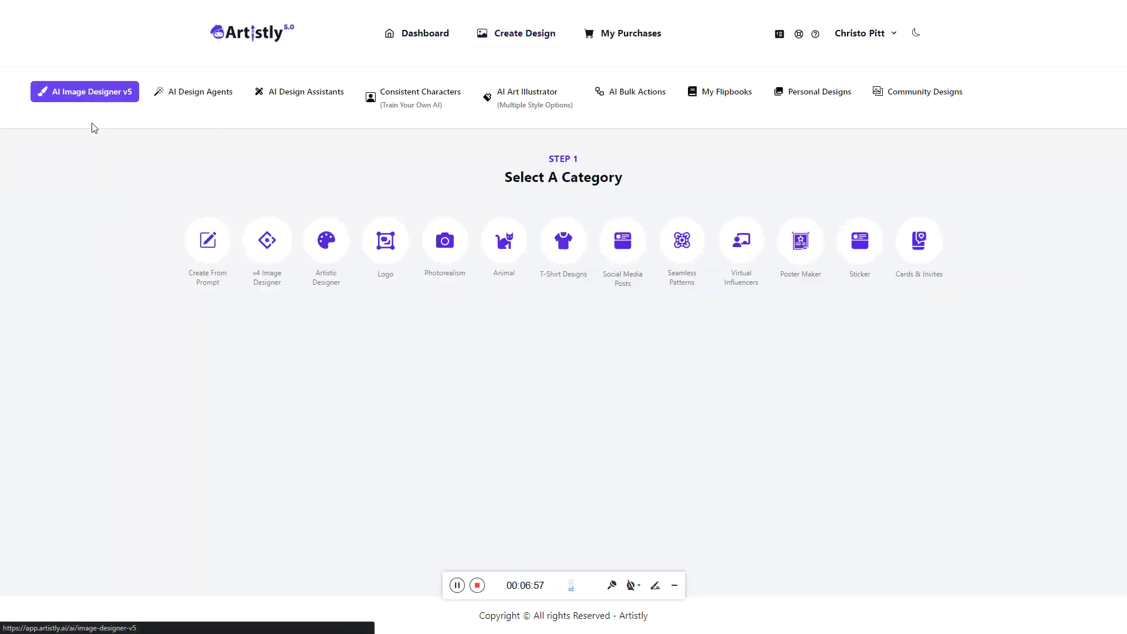
pyautogui.click(568, 251)
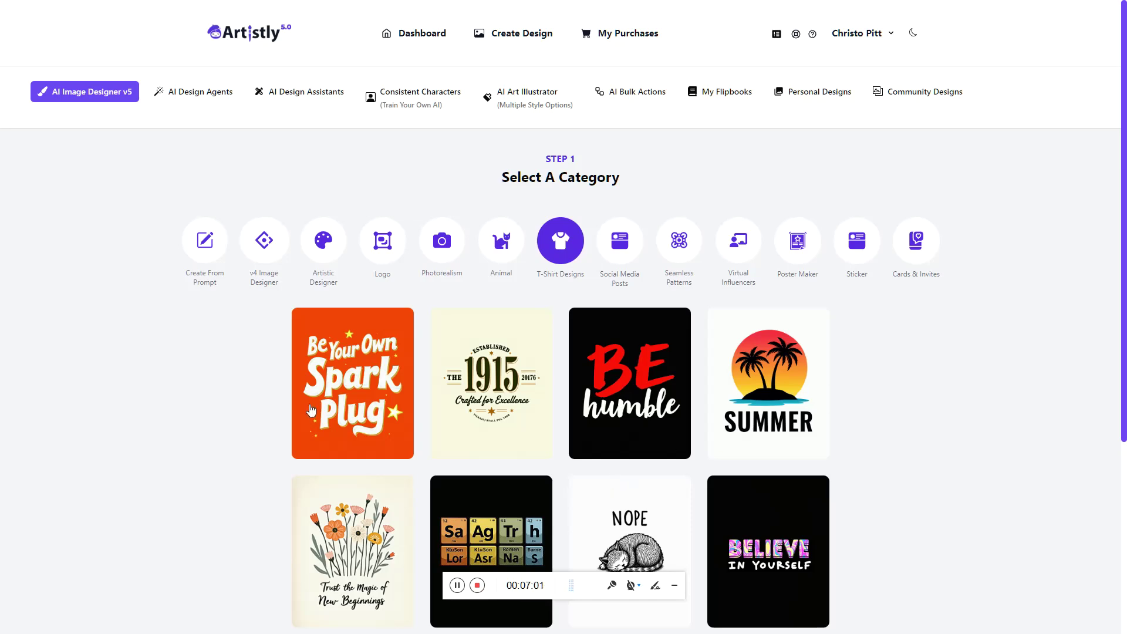
pyautogui.click(338, 376)
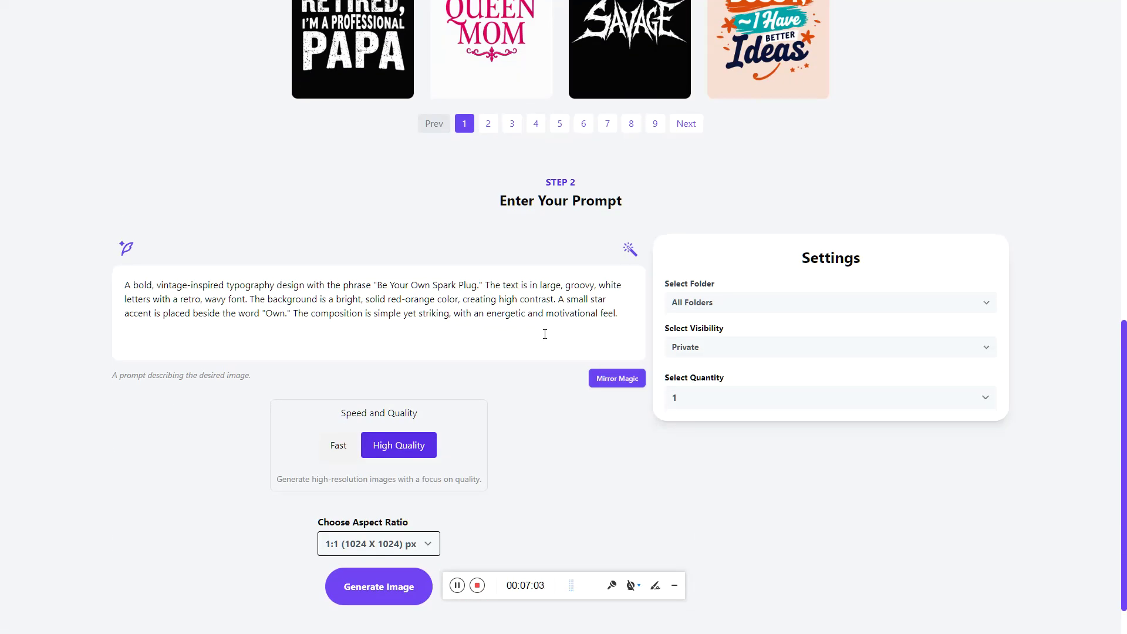
pyautogui.hotkey('ctrl', 'a')
pyautogui.press('BackSpace')
pyautogui.write('A bold, energetic typography design featuring the phrase "EAT SLEEP GAME REPEAT." The words "EAT" and "REPEAT" are in glitchy neon green, while "SLEEP" and "GAME" are in white. A game controller icon separates the words, and pixelated lightning bolts create a digital intensity. The black background makes the neon and gaming theme pop perfectly.')
# - Set the image quantity to 4 and generate the "EAT SLEEP GAME REPEAT" designs
pyautogui.click(703, 399)
pyautogui.click(692, 466)
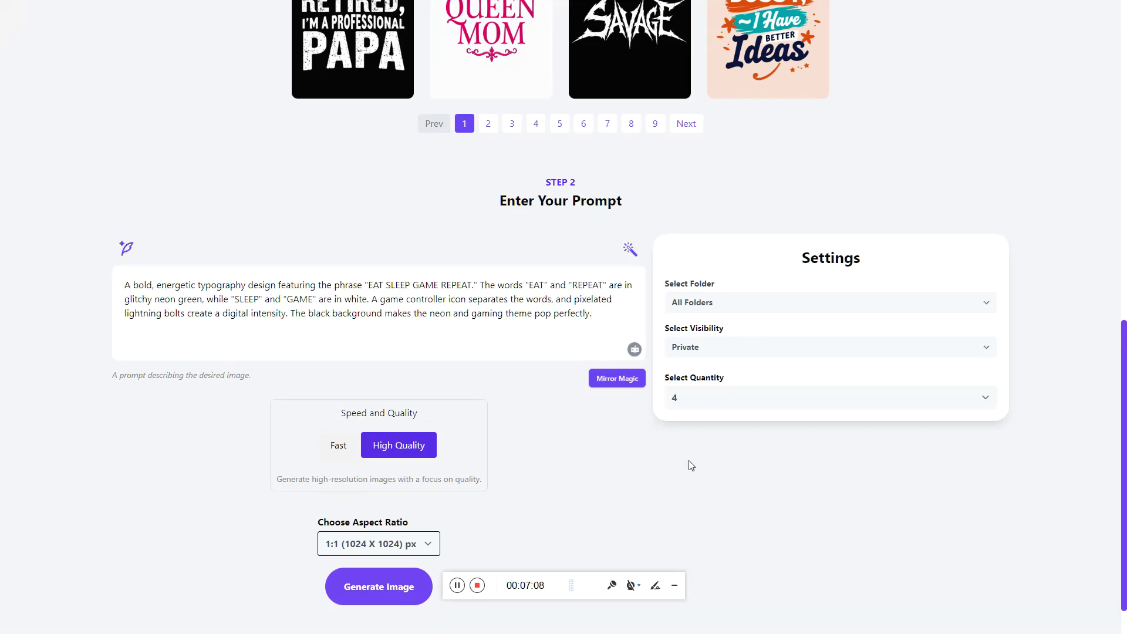
pyautogui.scroll(-1, 515, 500)
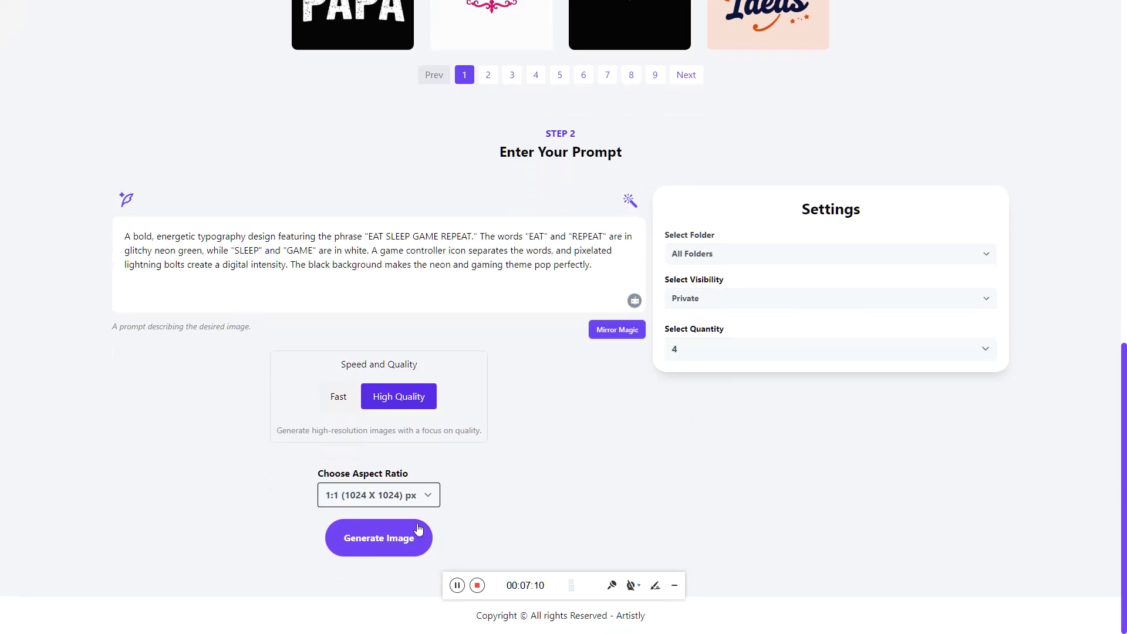
pyautogui.click(376, 547)
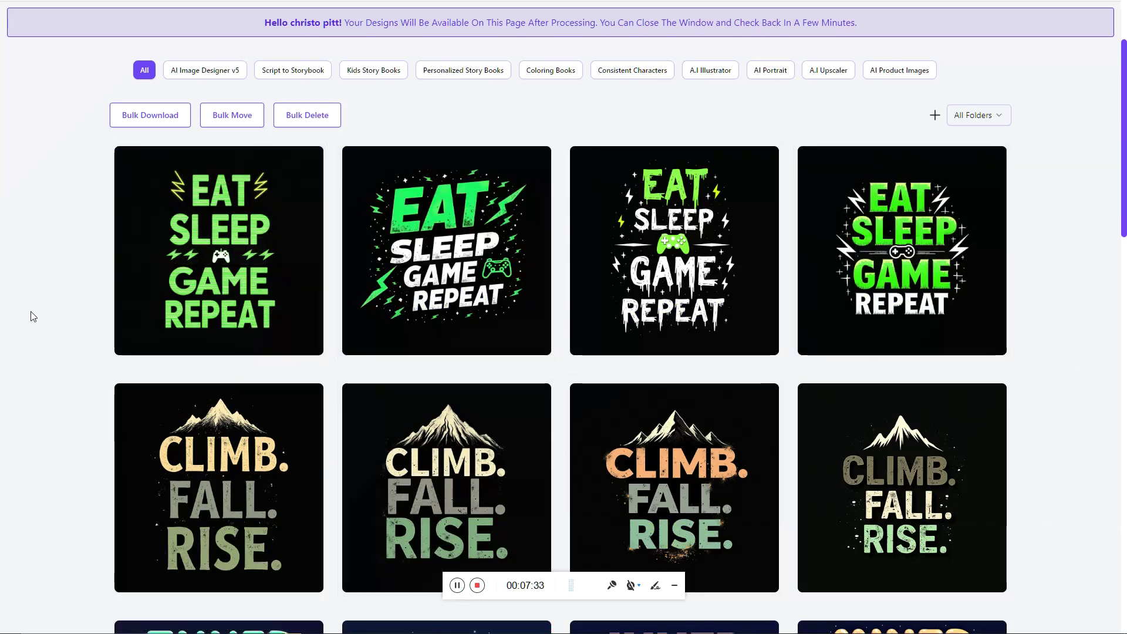
# - Start another T-shirt design from the "Be Your Own Spark Plug" template and replace its prompt with the "DRAGON MIND" meditating dragon prompt
pyautogui.scroll(2, 33, 317)
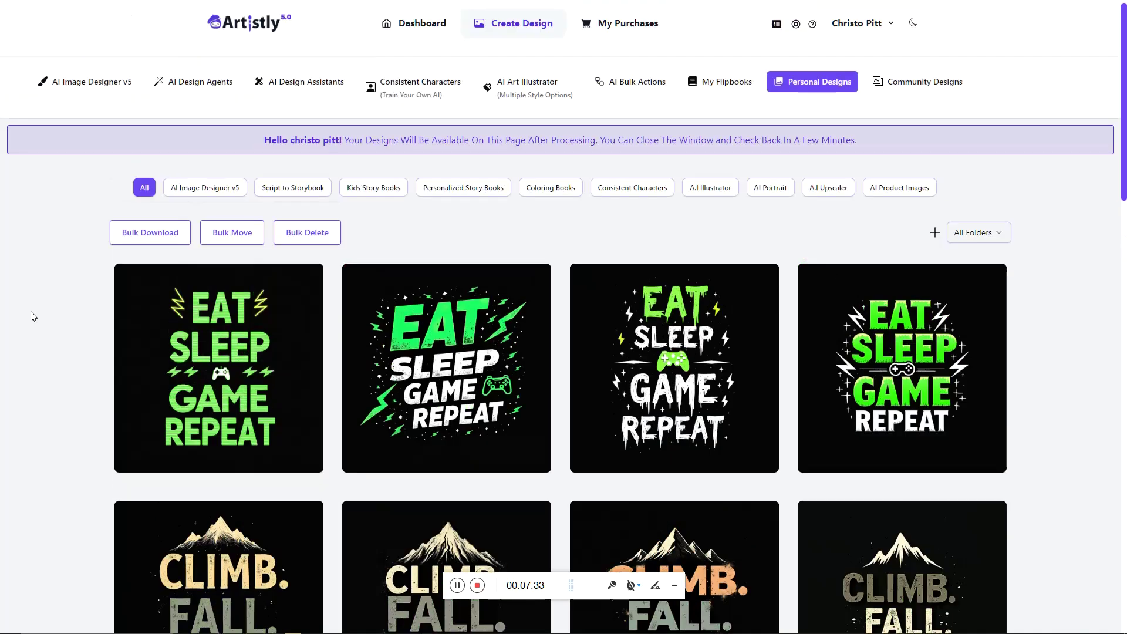
pyautogui.click(84, 85)
pyautogui.click(559, 249)
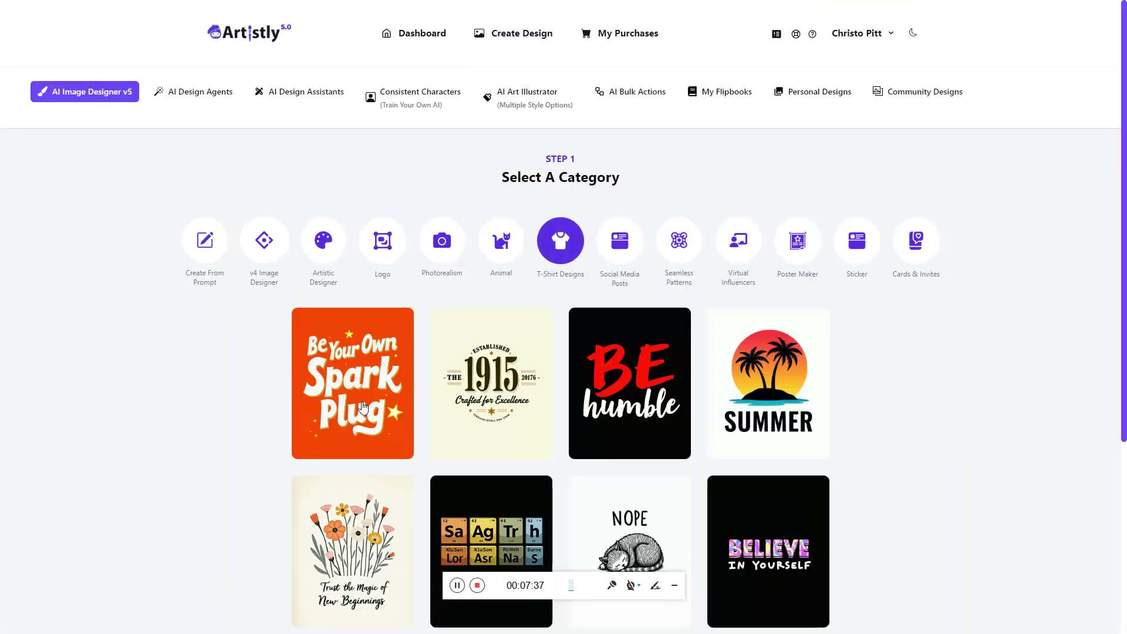
pyautogui.click(362, 407)
pyautogui.tripleClick(311, 270)
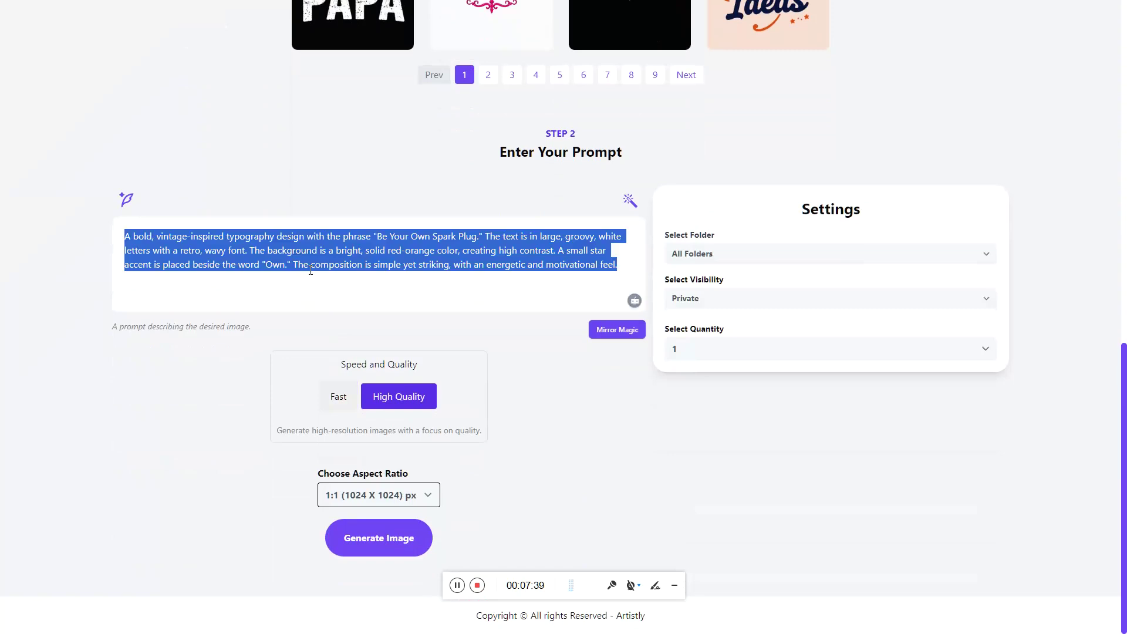
pyautogui.write('A vibrant, psychedelic-style illustration of a small, mystical dragon in a meditative pose with its wings gently wrapped around its body. The dragon’s scales shimmer in swirling rainbow hues with glowing accents. It sits among glowing crystals and celestial stars. The words "DRAGON MIND" appear in large, magical, gradient letters with fire and ice tones. The background is black, enhancing the fantasy, spiritual vibe.')
# - Set the image quantity to 4 and generate the "DRAGON MIND" designs
pyautogui.click(725, 350)
pyautogui.click(704, 421)
pyautogui.click(379, 538)
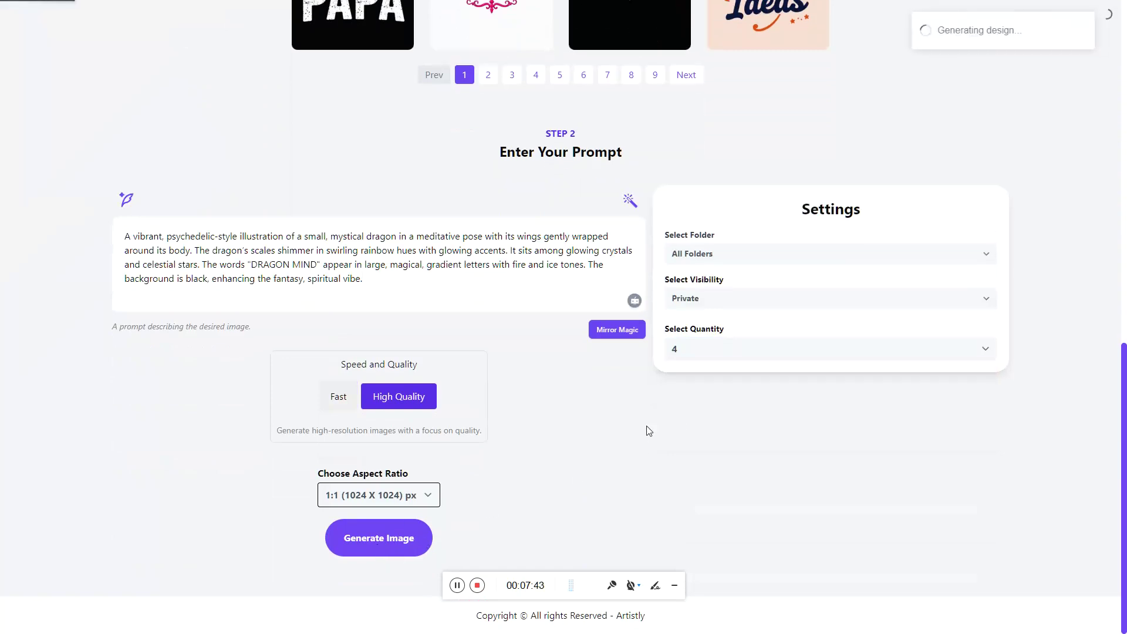
# - Check the processing "DRAGON MIND" designs and reload the Personal Designs page to load the generated images
pyautogui.scroll(5, 356, 429)
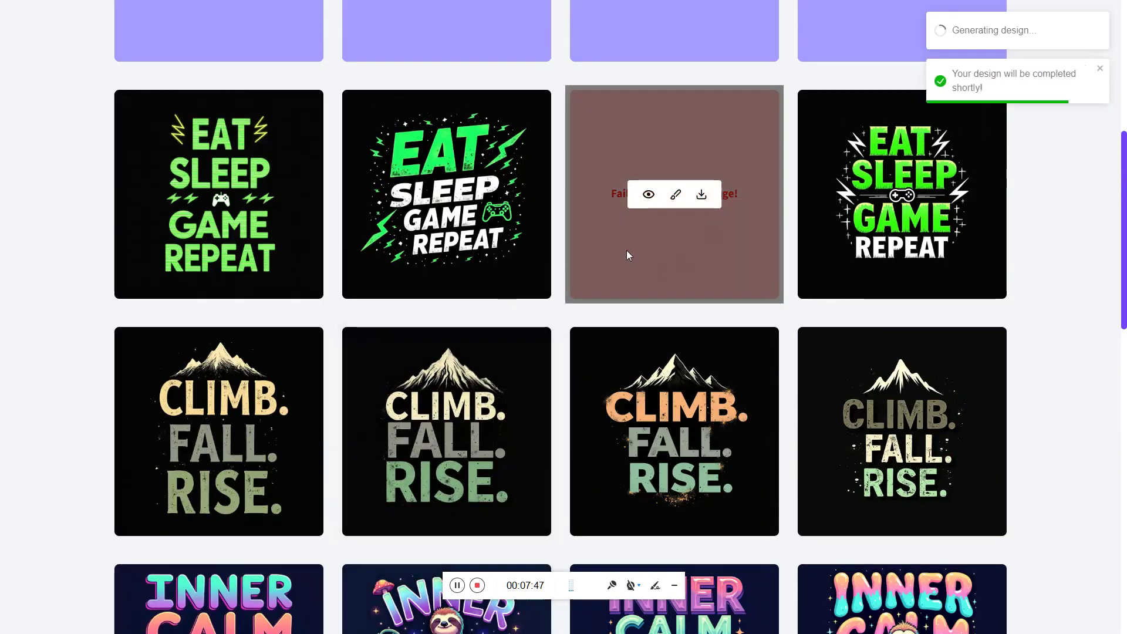
pyautogui.scroll(3, 634, 244)
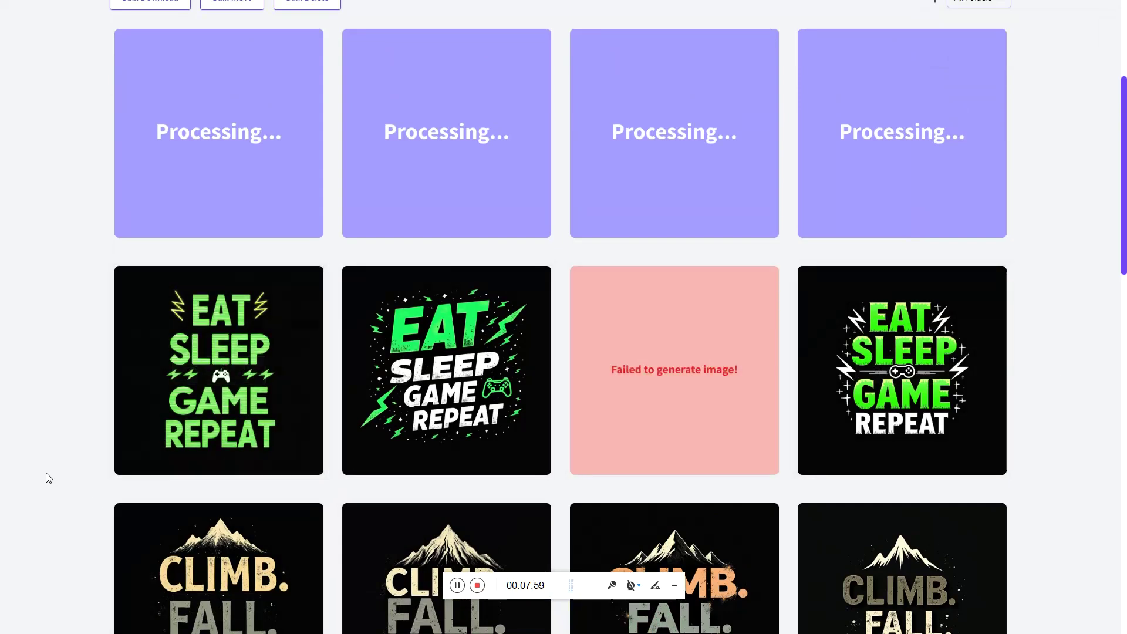
pyautogui.scroll(2, 49, 478)
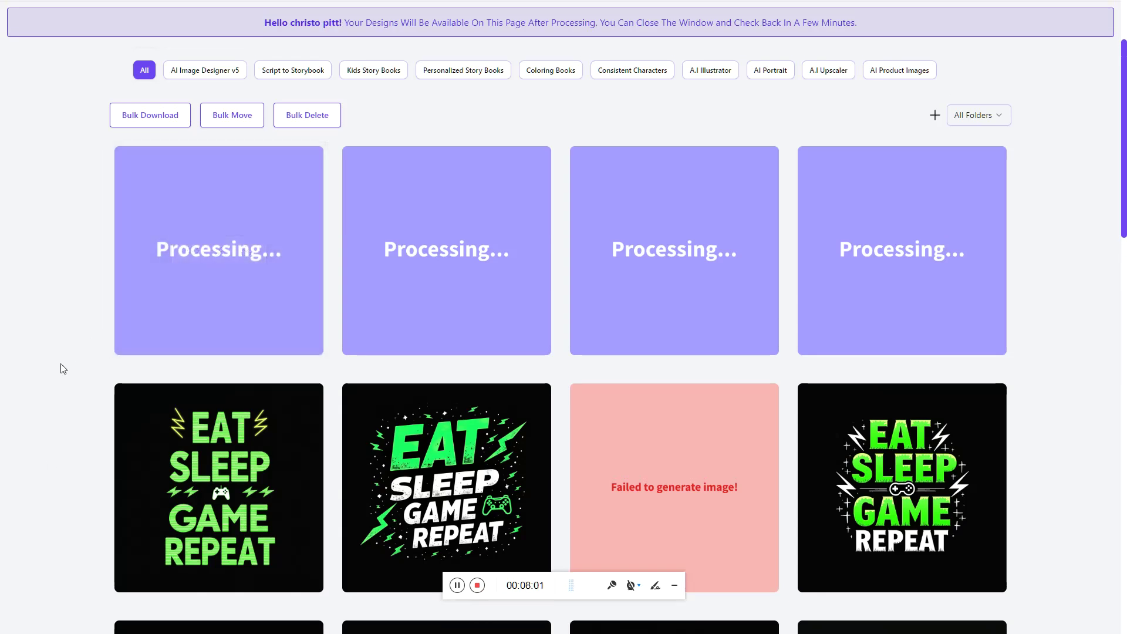
pyautogui.press('F5')
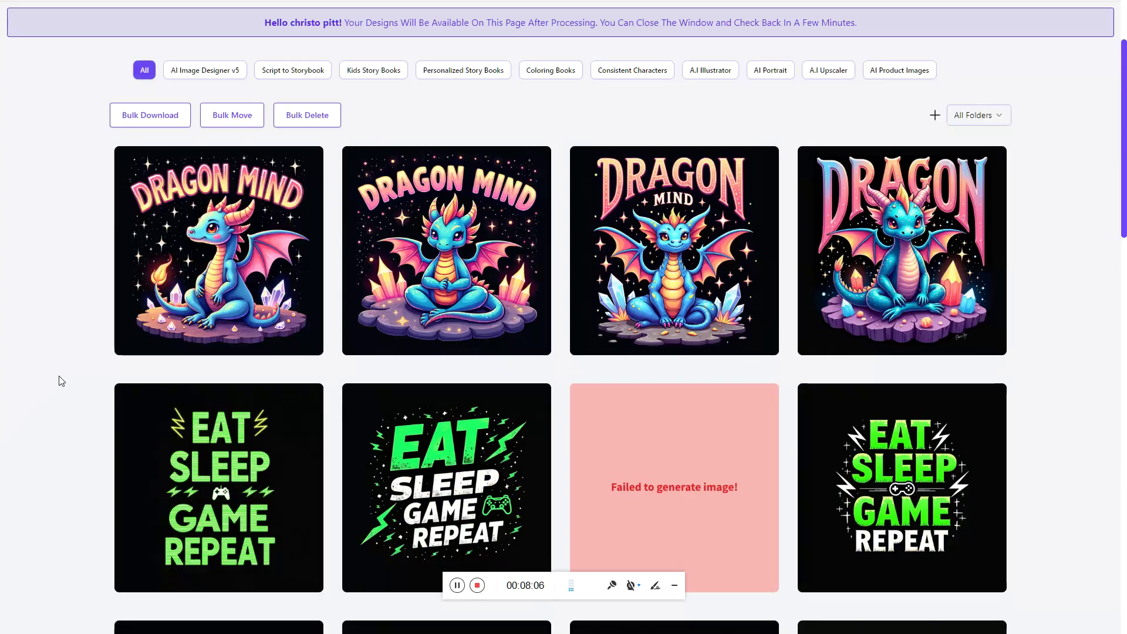
# - Compare the four "DRAGON MIND" designs and download the third one
pyautogui.moveTo(986, 296)
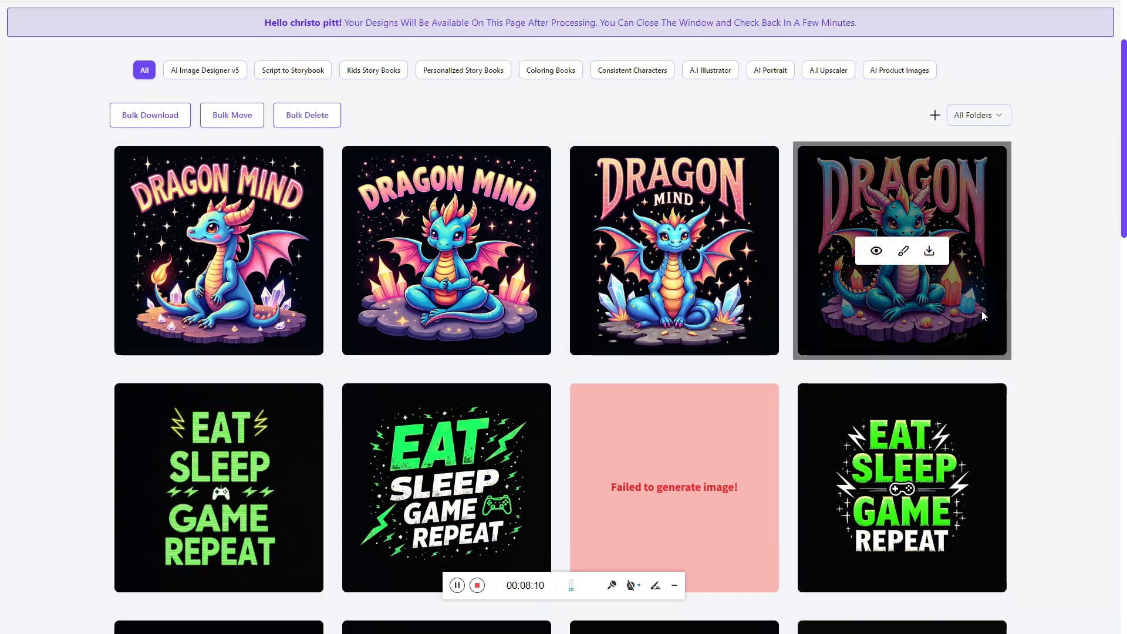
pyautogui.moveTo(379, 340)
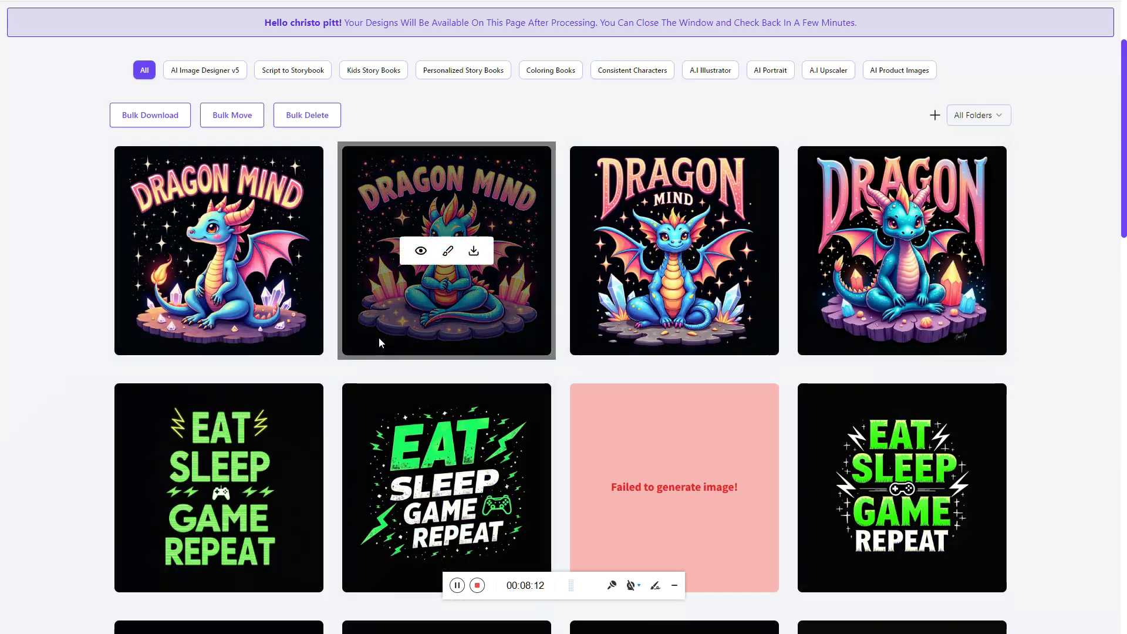
pyautogui.moveTo(286, 187)
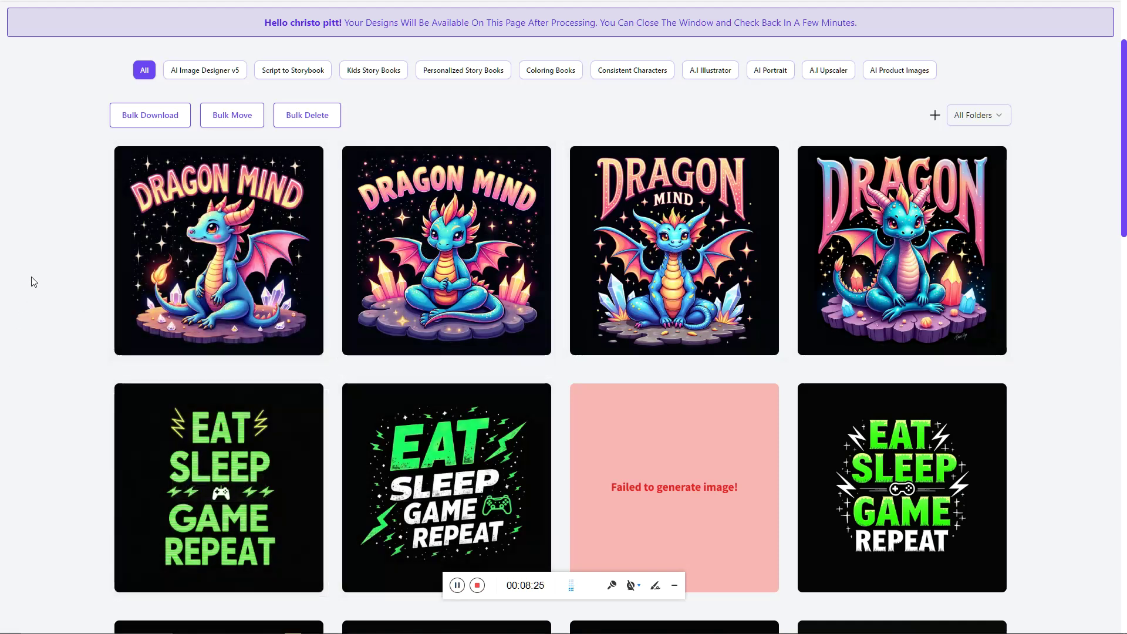
pyautogui.moveTo(942, 257)
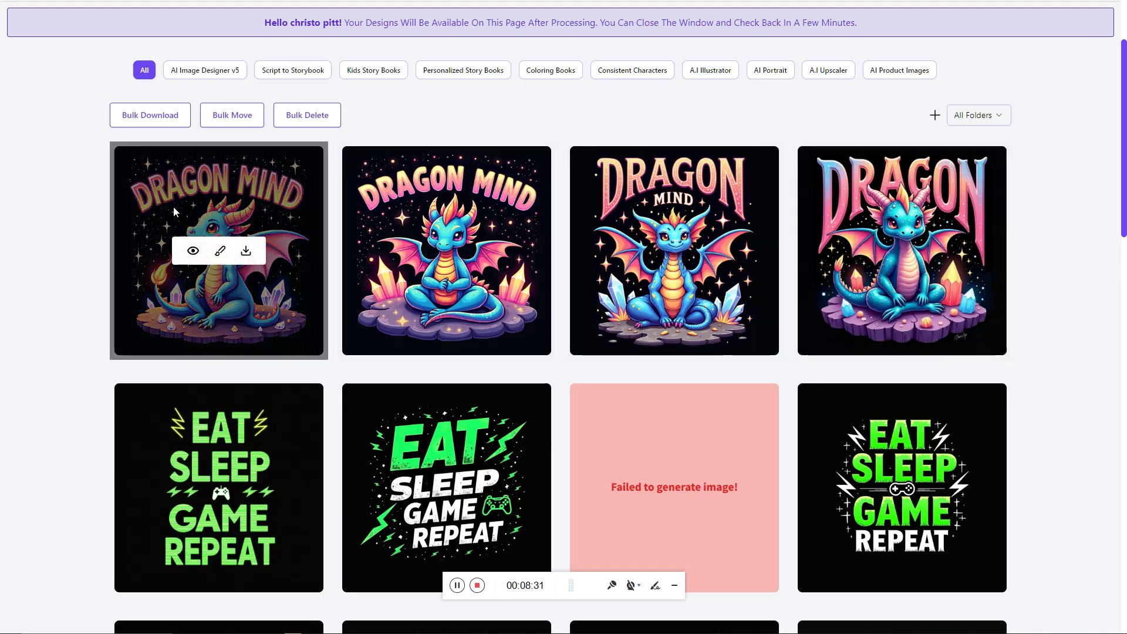
pyautogui.moveTo(725, 241)
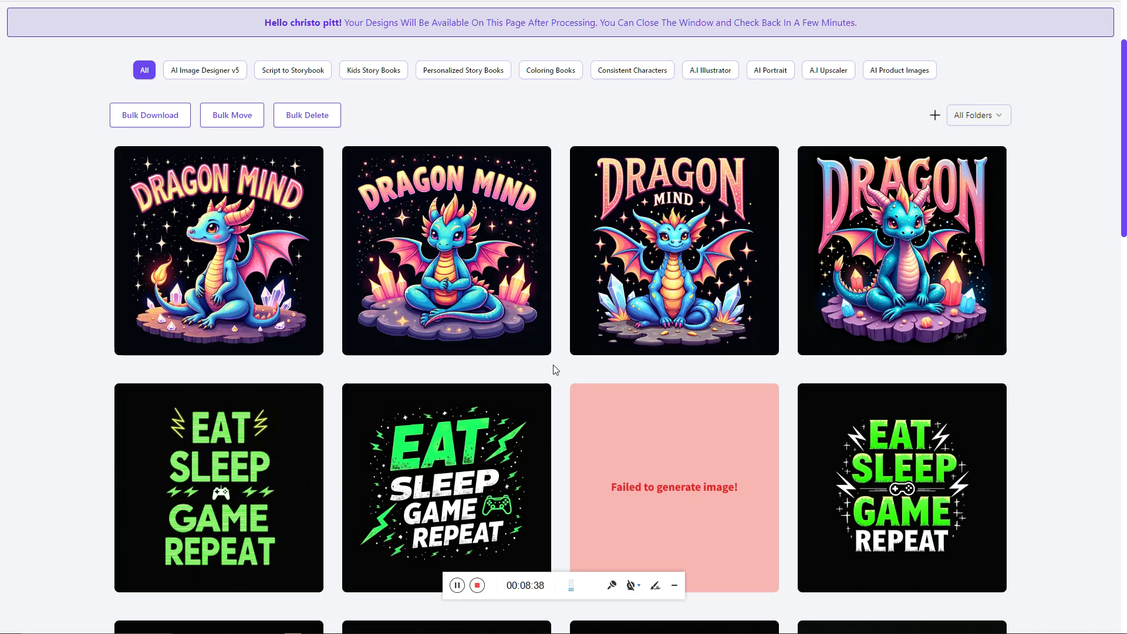
pyautogui.moveTo(659, 206)
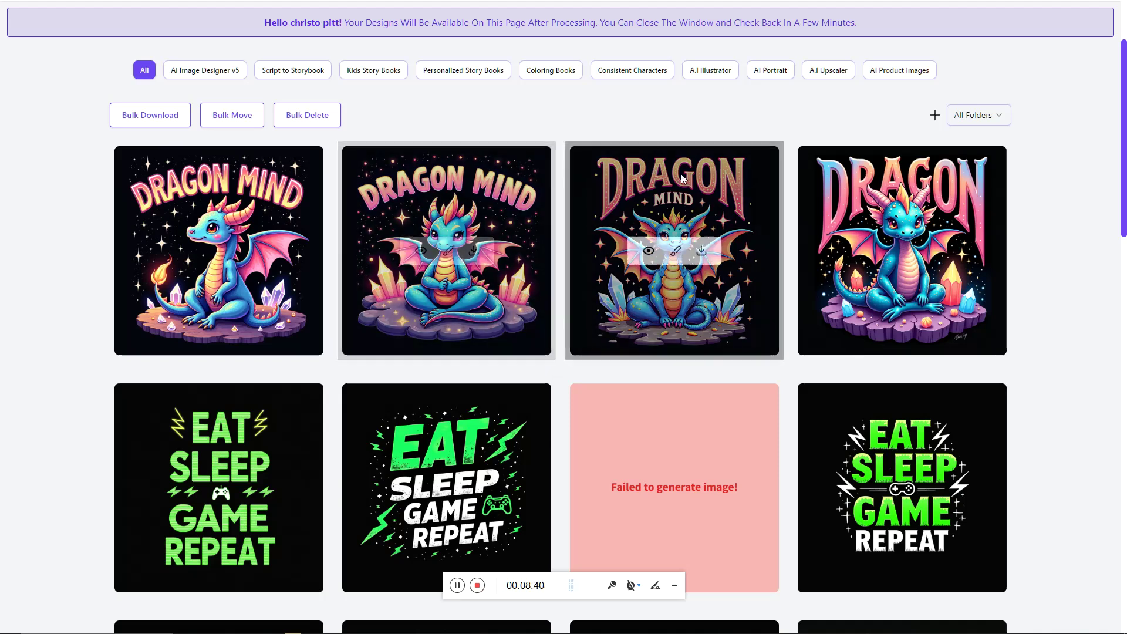
pyautogui.click(702, 253)
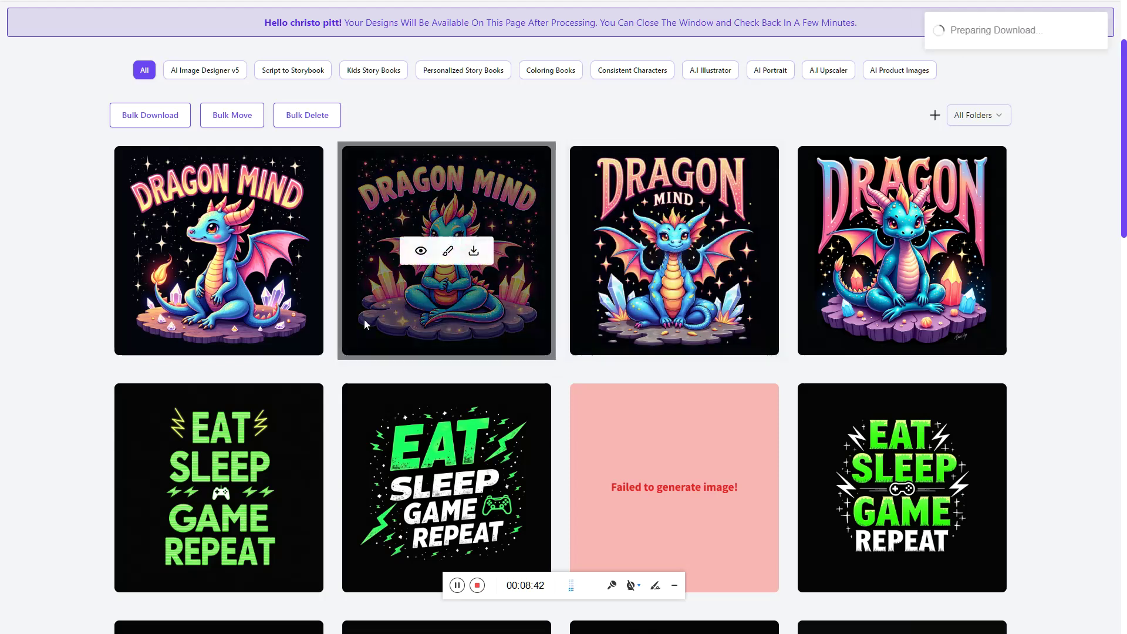
# - Download the fourth "EAT SLEEP GAME REPEAT" design and the third "CLIMB. FALL. RISE." design
pyautogui.scroll(-2, 364, 320)
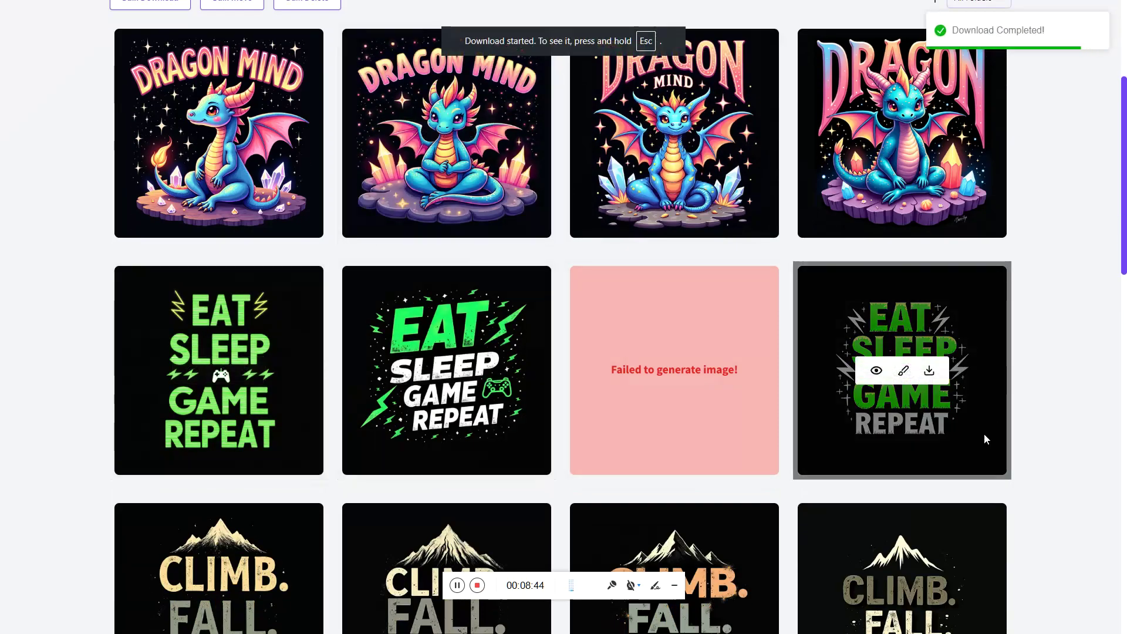
pyautogui.click(928, 370)
pyautogui.scroll(-4, 675, 235)
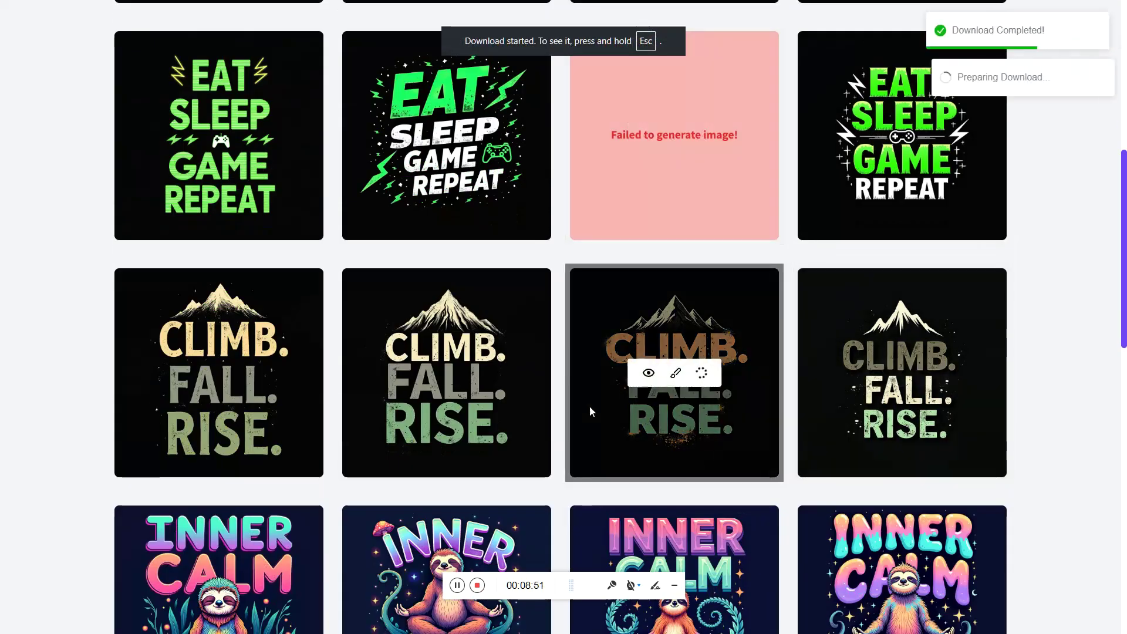
pyautogui.scroll(-3, 675, 411)
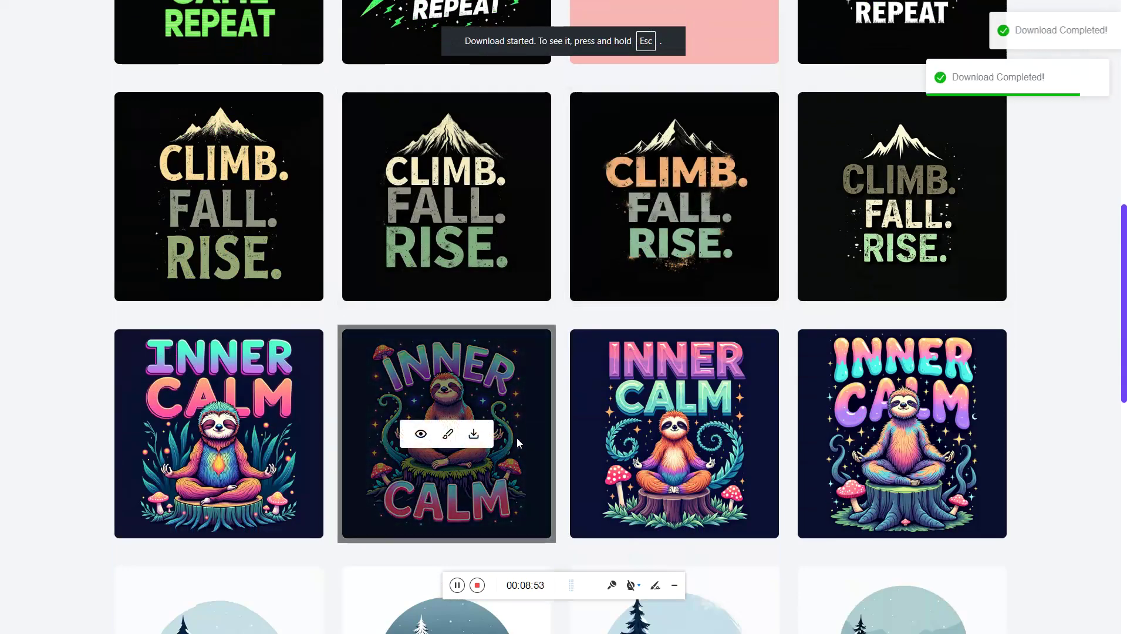
pyautogui.scroll(3, 540, 397)
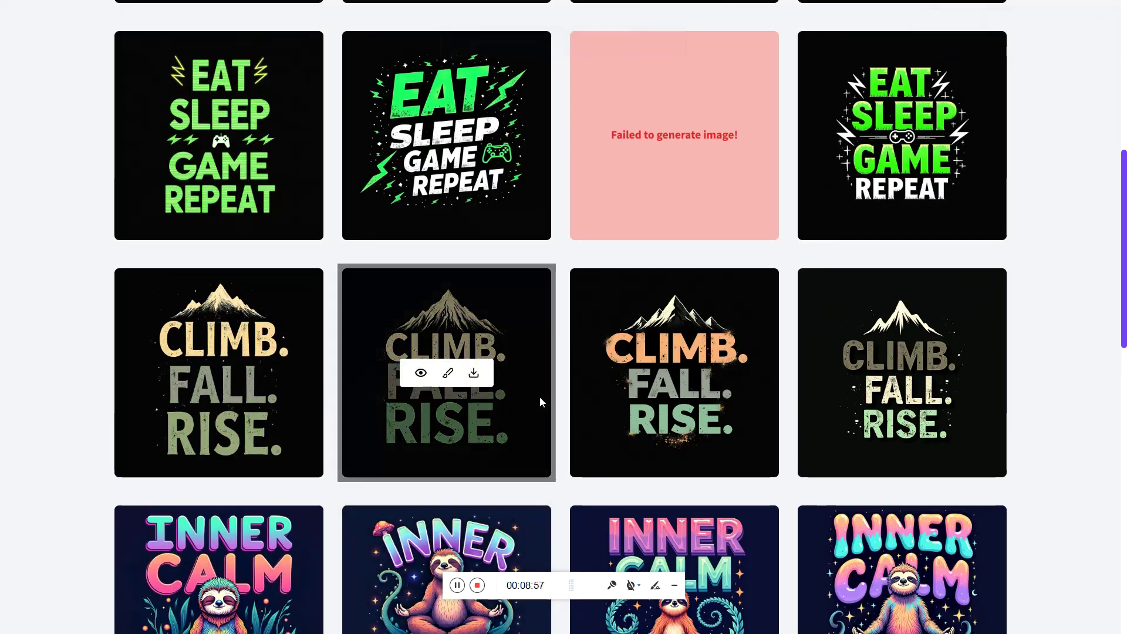
# - Switch to the "T-Shirt Designs" document in Canva and place the uploaded "EAT SLEEP GAME REPEAT" image on blank page 9
pyautogui.hotkey('alt', 'Tab')
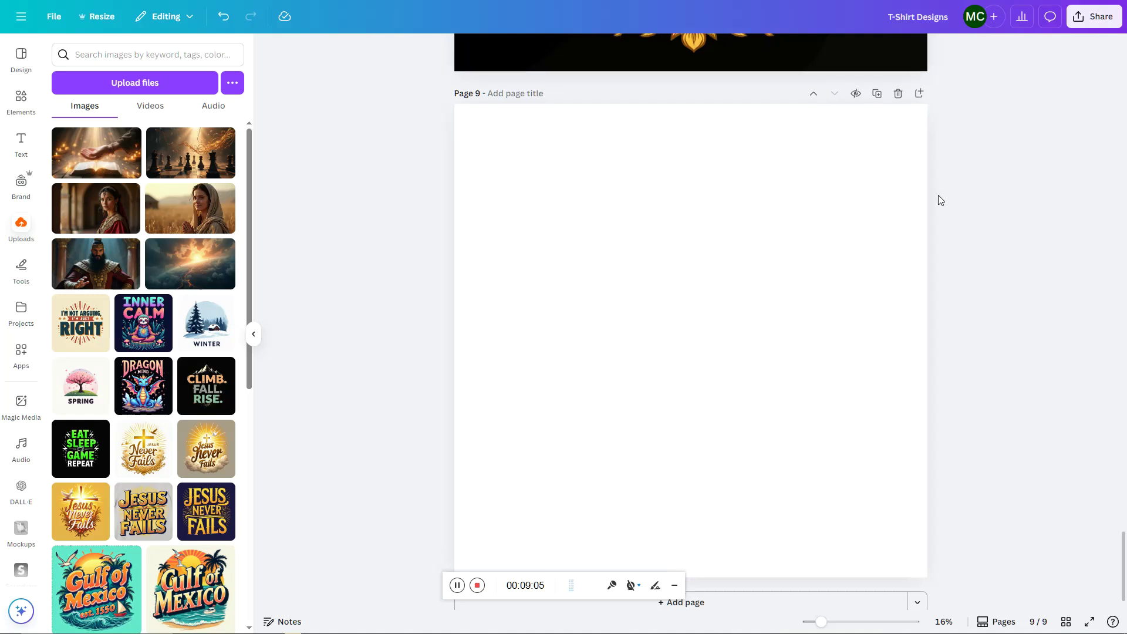
pyautogui.scroll(-1, 941, 194)
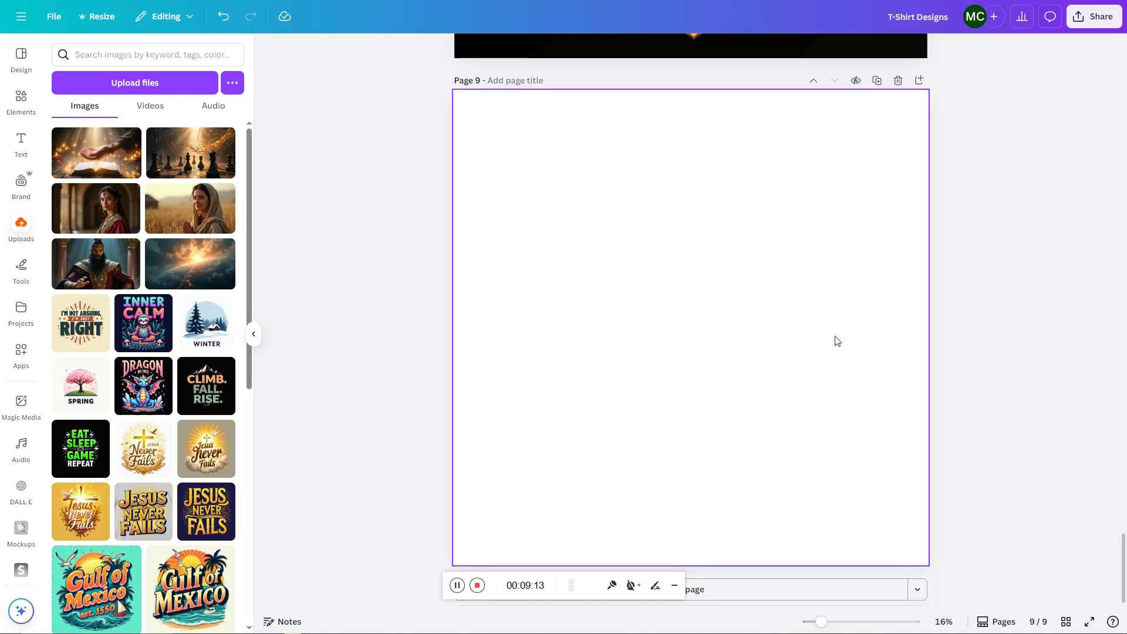
pyautogui.scroll(-2, 89, 278)
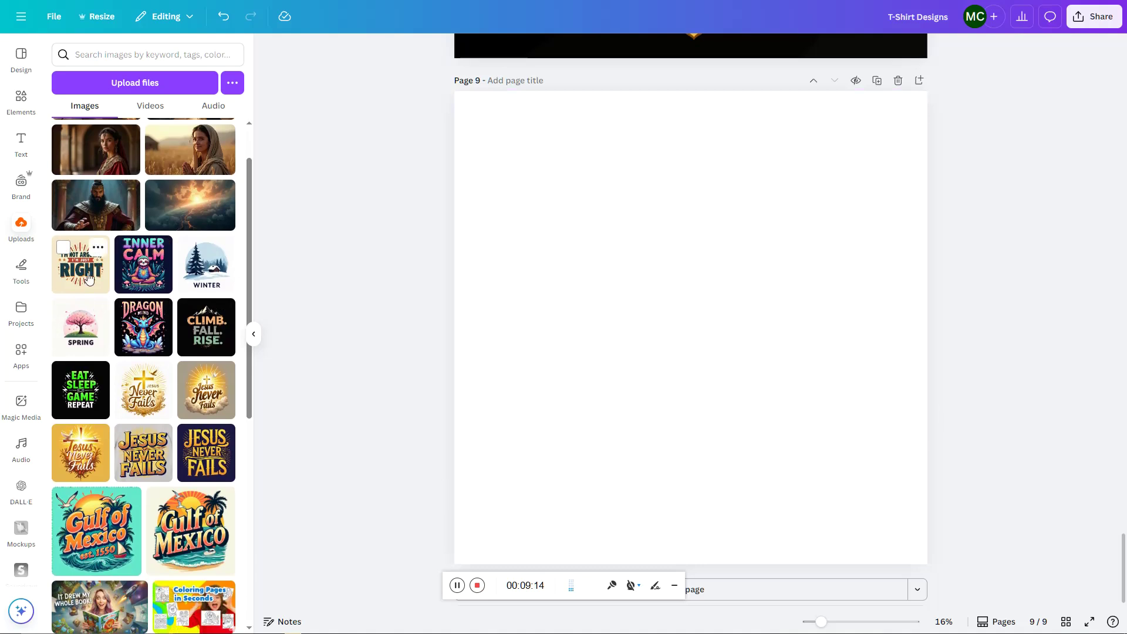
pyautogui.scroll(-2, 94, 282)
pyautogui.scroll(2, 100, 284)
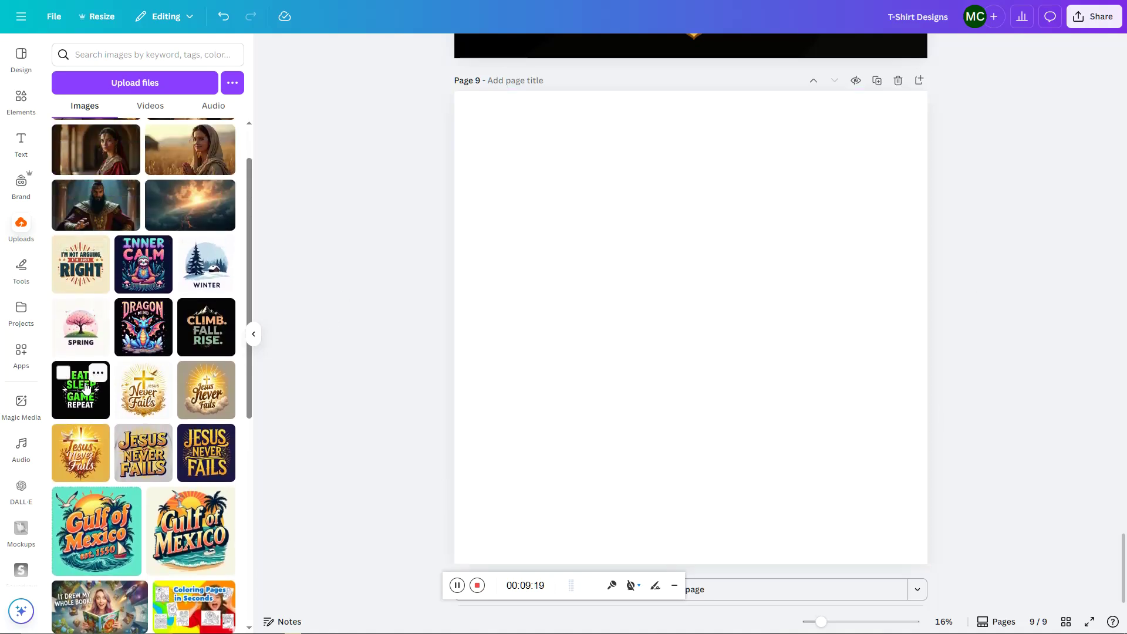
pyautogui.moveTo(82, 390); pyautogui.dragTo(534, 272)
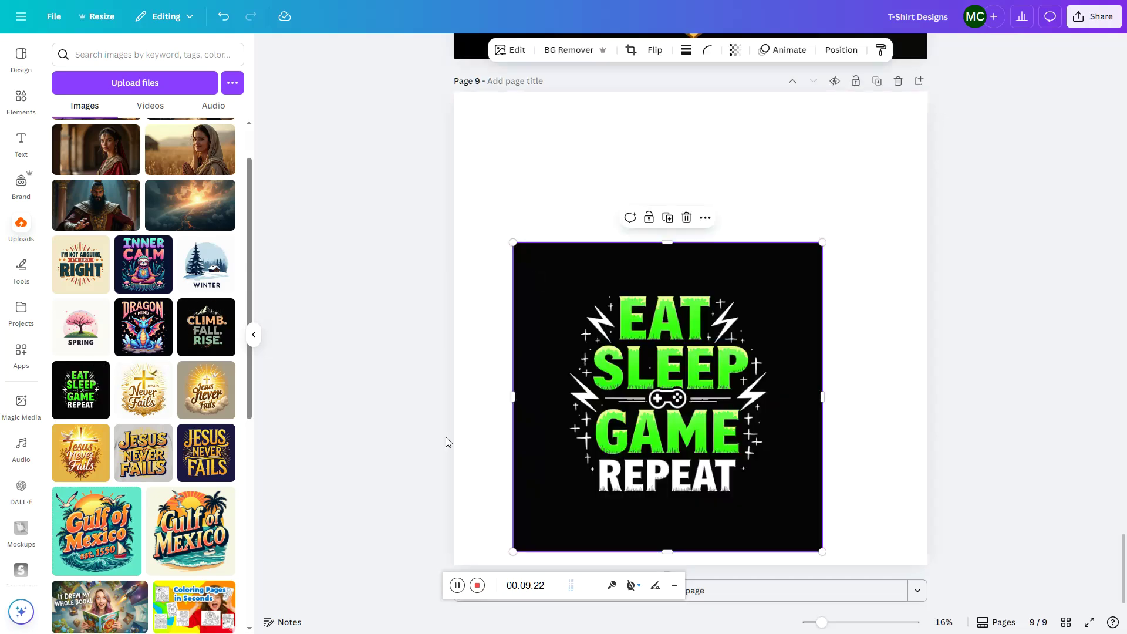
# - Set the "EAT SLEEP GAME REPEAT" image as the page background and remove its black backdrop with BG Remover
pyautogui.rightClick(637, 376)
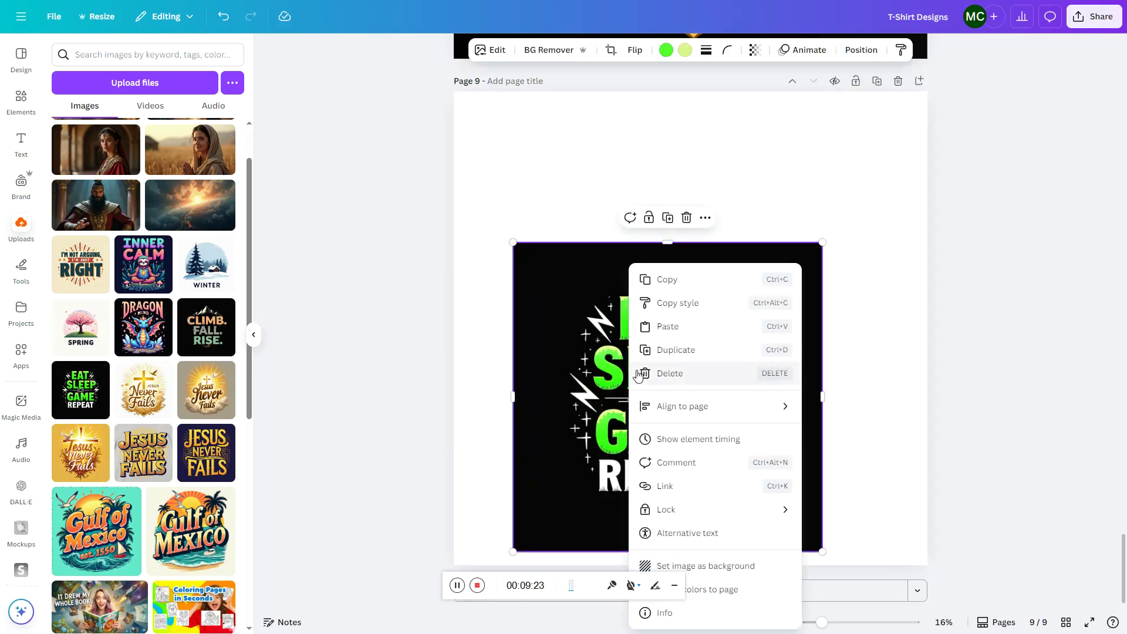
pyautogui.click(699, 567)
pyautogui.click(583, 49)
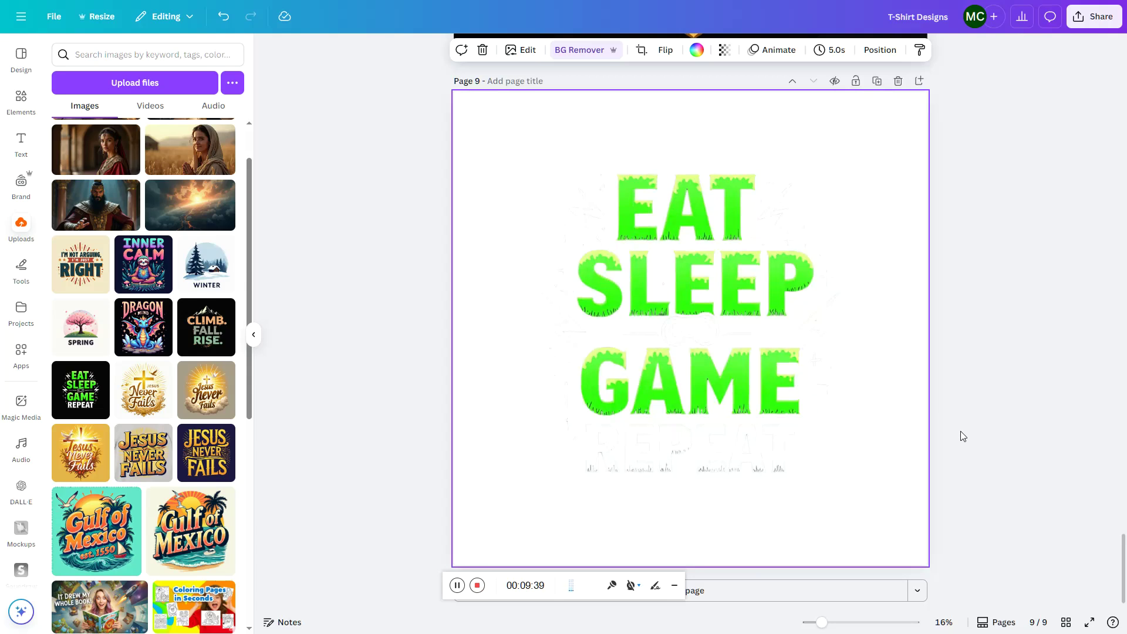
# - Detach the "EAT SLEEP GAME REPEAT" image from the page background and enlarge it to fill the whole of page 9
pyautogui.click(22, 95)
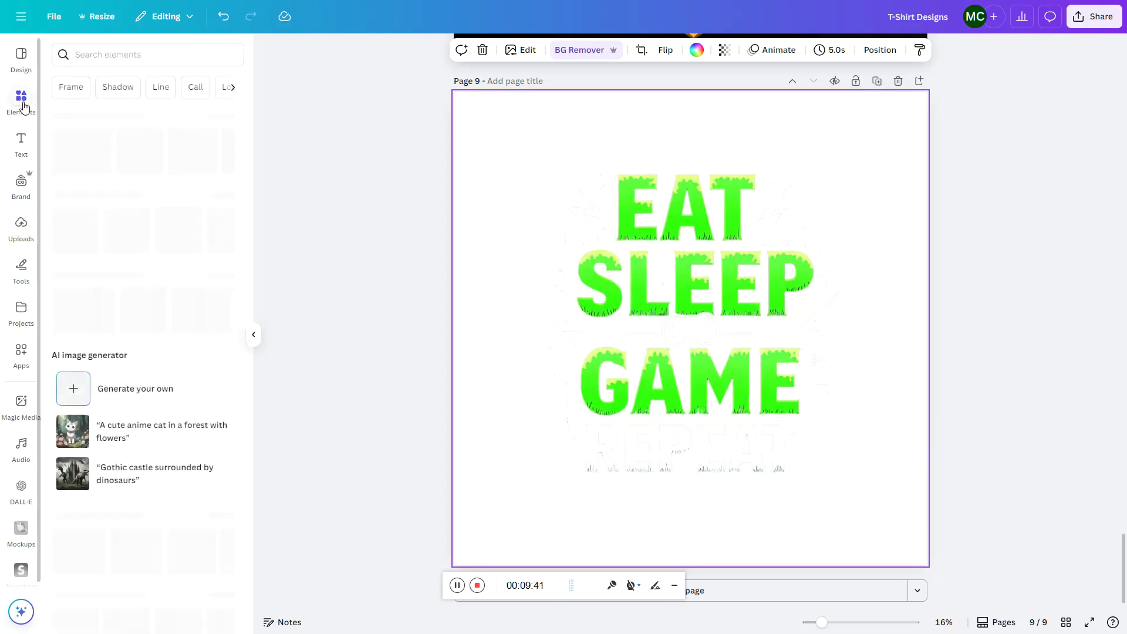
pyautogui.rightClick(680, 269)
pyautogui.click(749, 517)
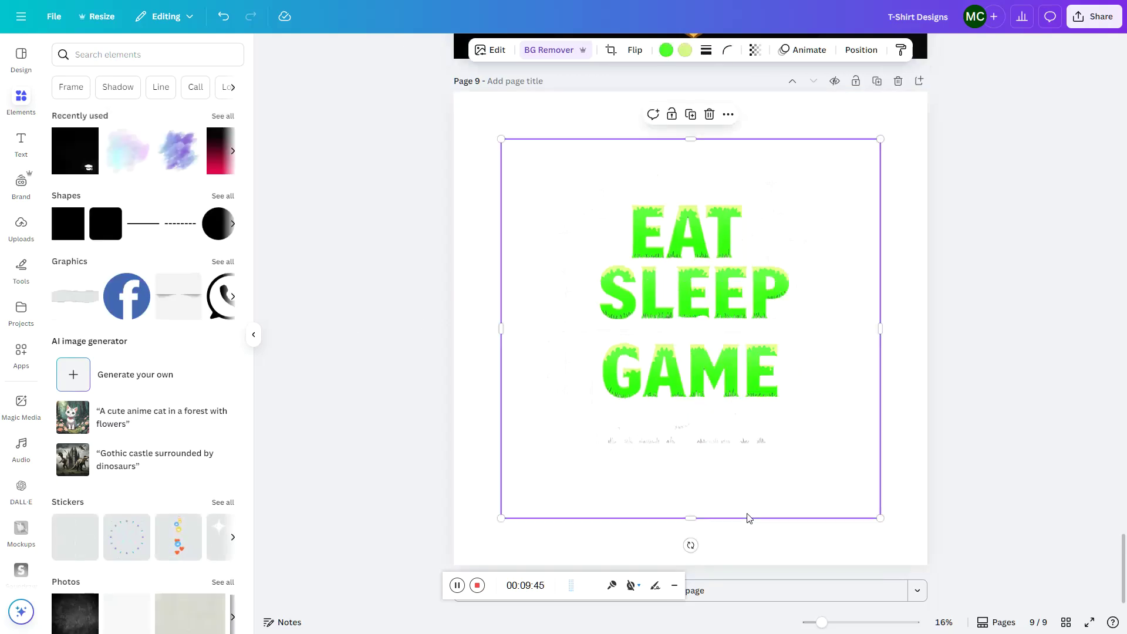
pyautogui.moveTo(501, 139); pyautogui.dragTo(454, 91)
pyautogui.moveTo(879, 517); pyautogui.dragTo(928, 566)
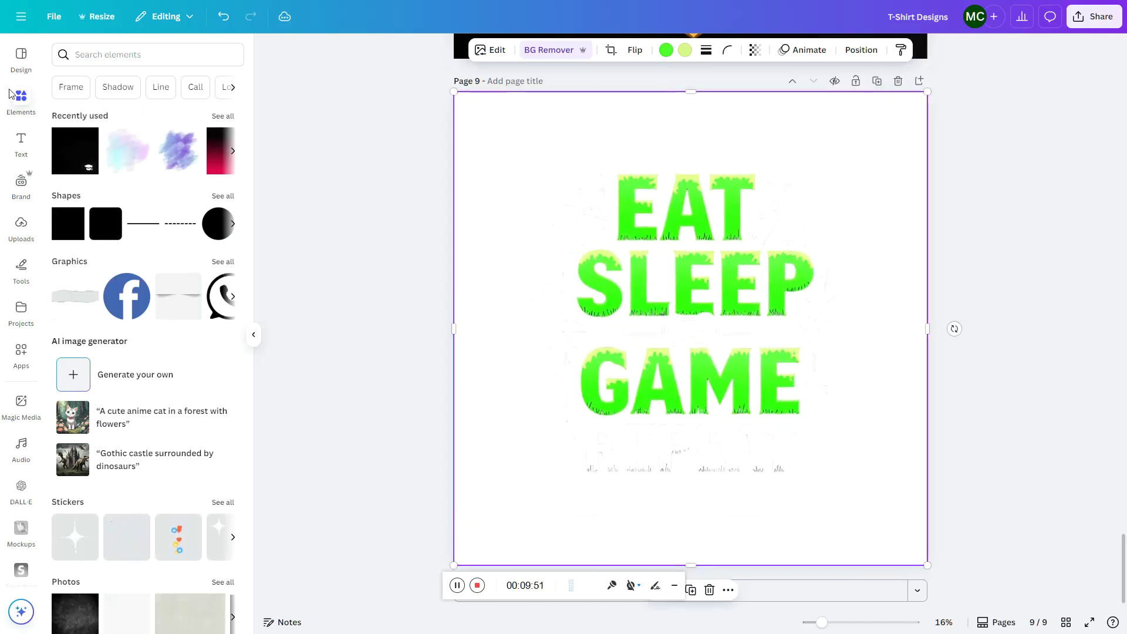
# - Add a square shape to page 9 and fill it with black
pyautogui.click(66, 232)
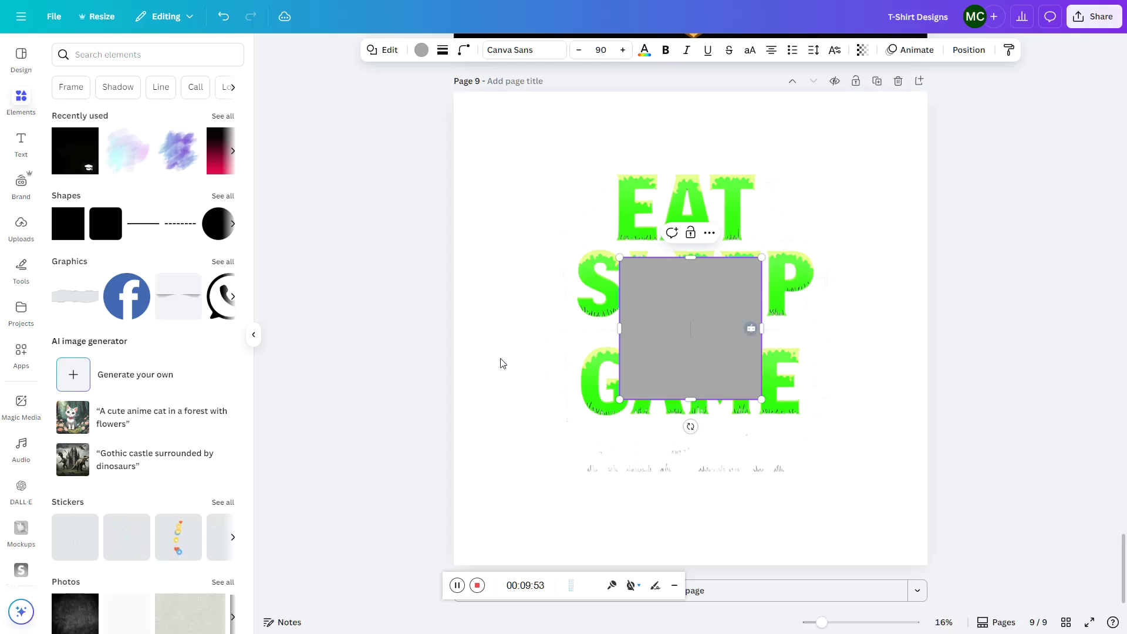
pyautogui.click(485, 337)
pyautogui.click(685, 339)
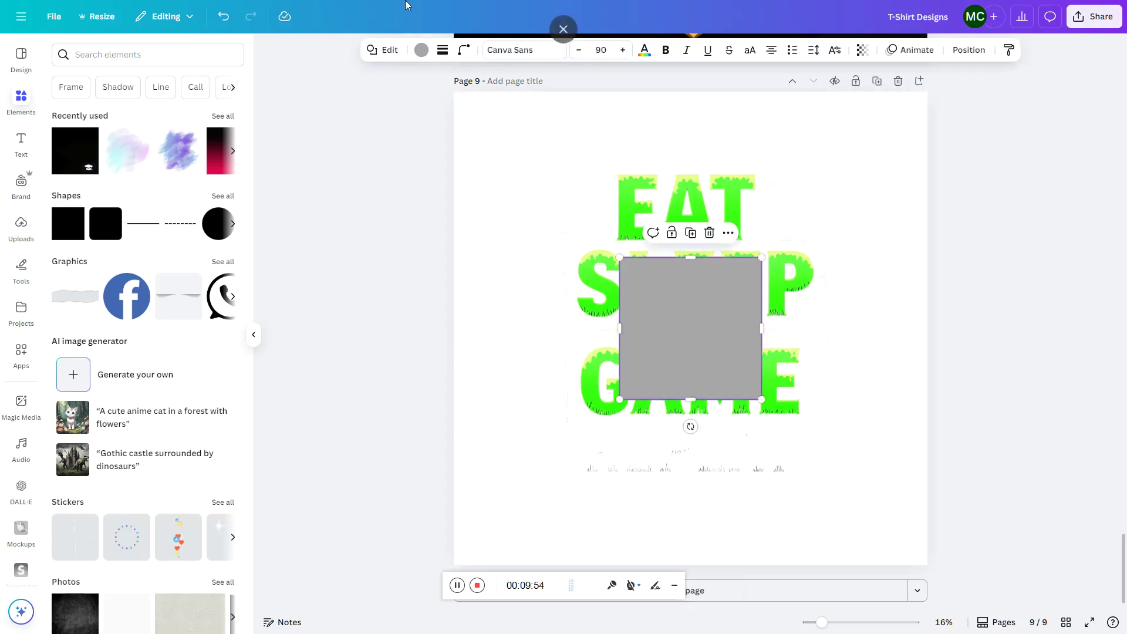
pyautogui.click(422, 50)
pyautogui.click(68, 258)
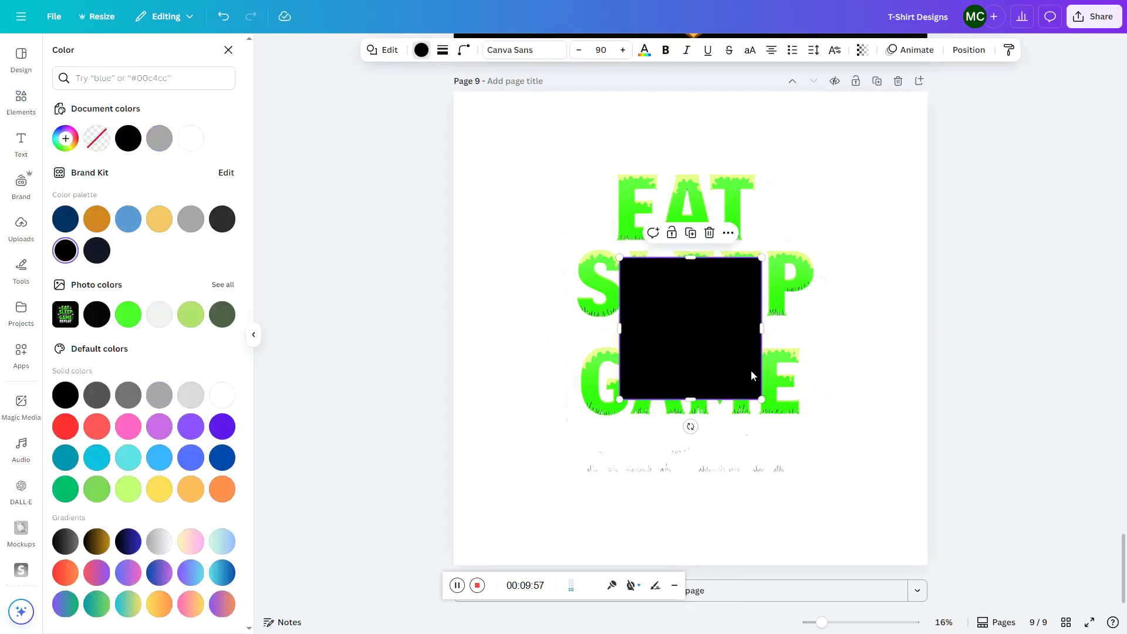
# - Enlarge the black square to cover the whole of page 9 and move its layer behind the "EAT SLEEP GAME REPEAT" image
pyautogui.moveTo(761, 399); pyautogui.dragTo(926, 568)
pyautogui.rightClick(827, 454)
pyautogui.click(738, 403)
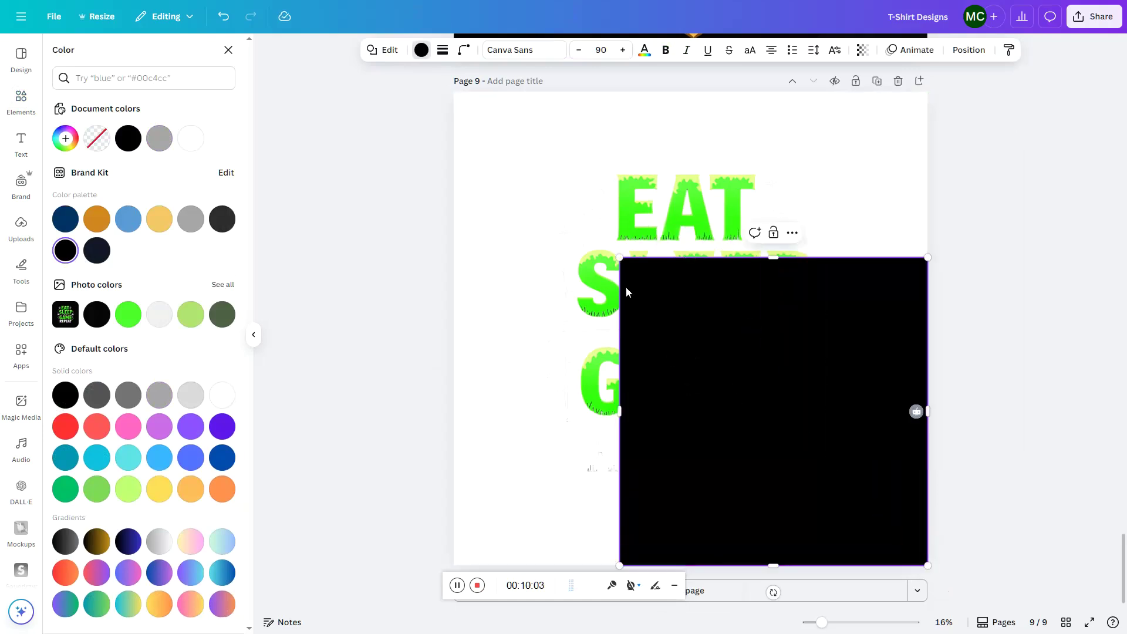
pyautogui.moveTo(619, 257); pyautogui.dragTo(449, 89)
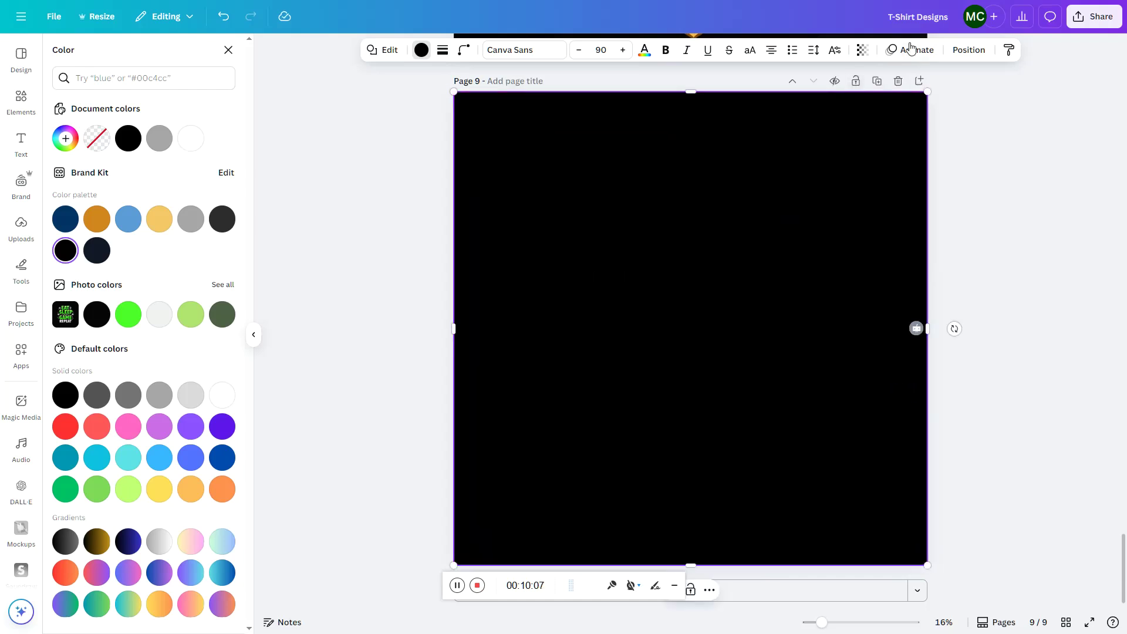
pyautogui.click(969, 50)
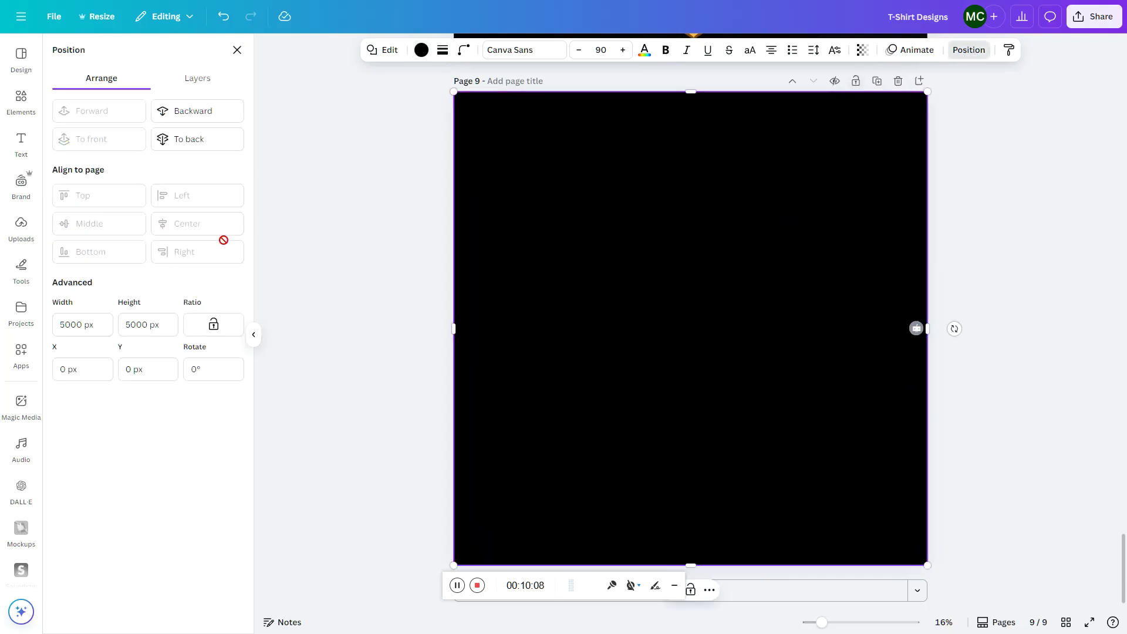
pyautogui.click(199, 80)
pyautogui.moveTo(148, 207); pyautogui.dragTo(151, 219)
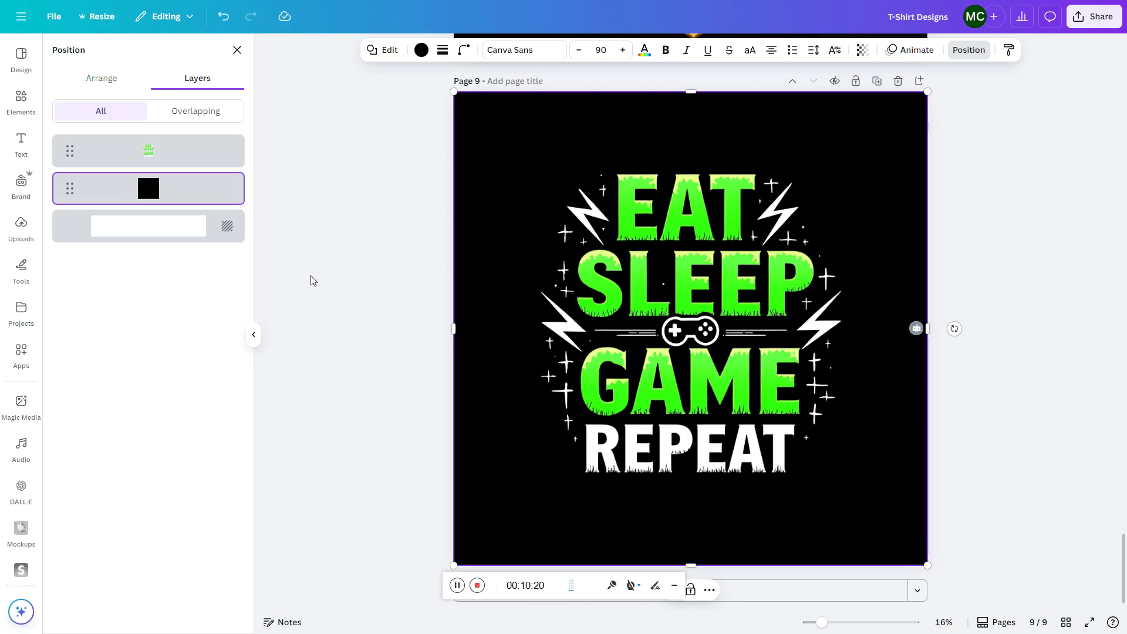
# - Add page 10, place the original "EAT SLEEP GAME REPEAT" upload on it and enlarge the image to fill the page
pyautogui.click(20, 235)
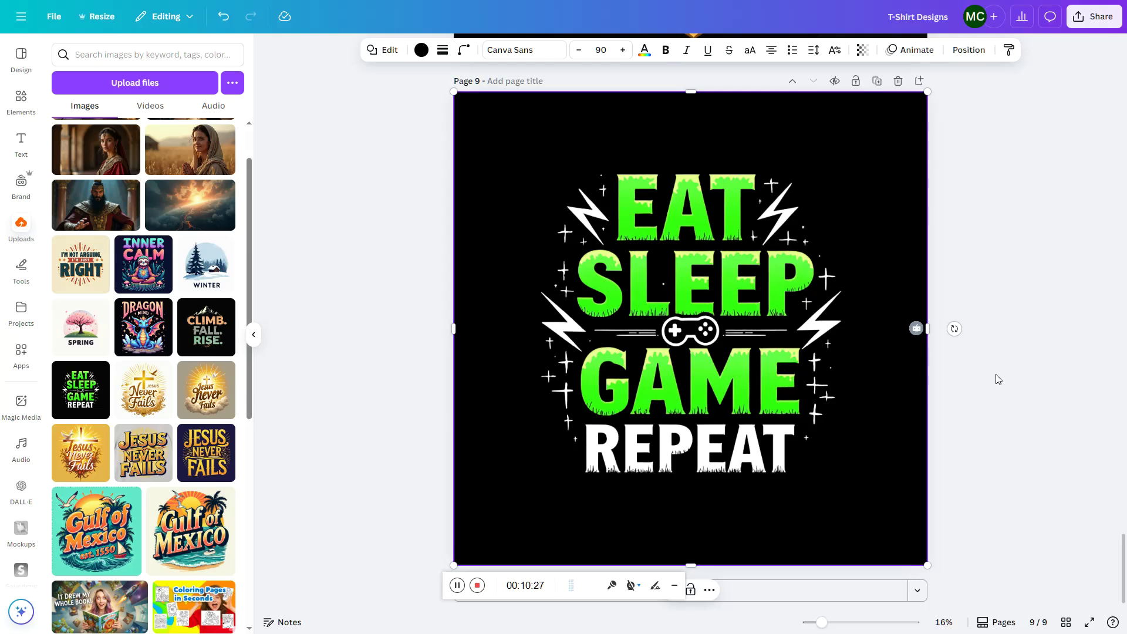
pyautogui.click(750, 595)
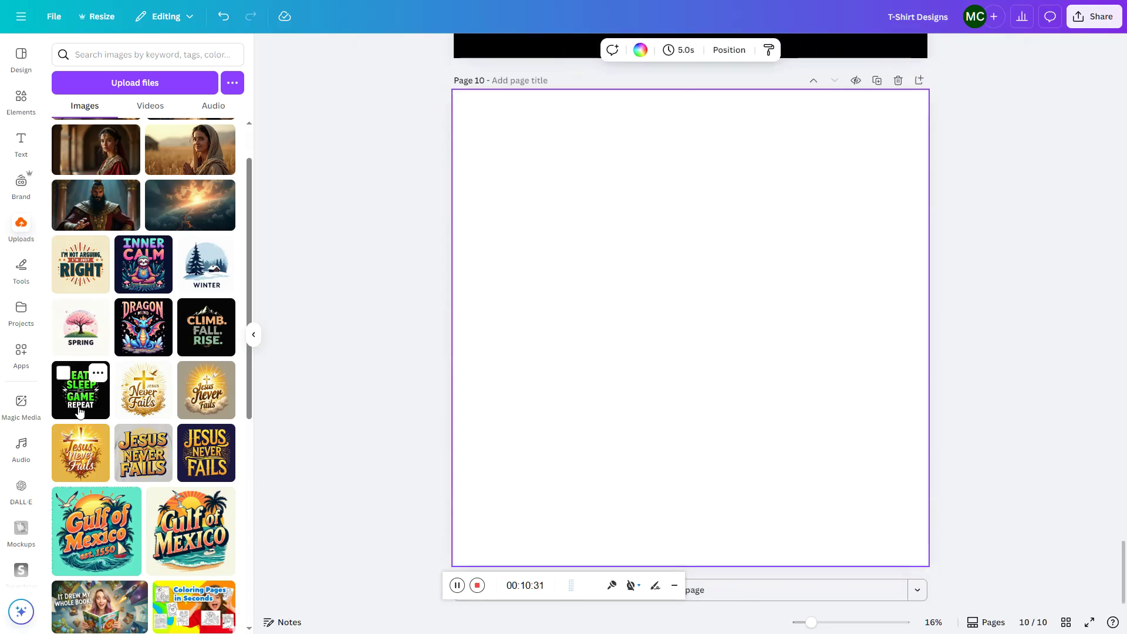
pyautogui.click(81, 405)
pyautogui.moveTo(650, 255); pyautogui.dragTo(568, 173)
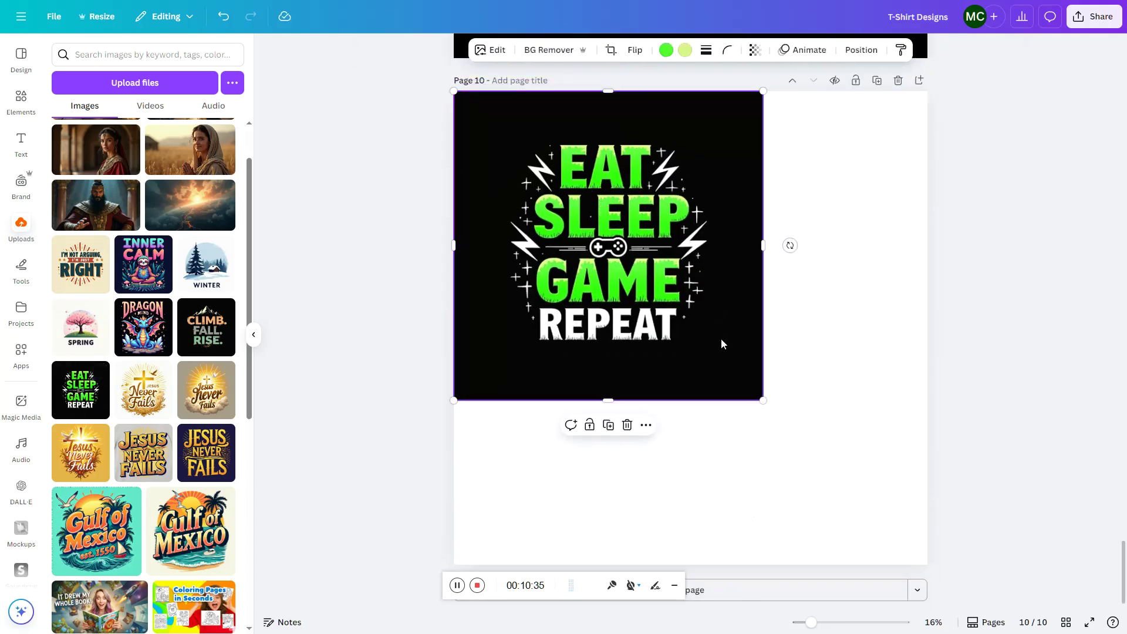
pyautogui.moveTo(762, 401); pyautogui.dragTo(942, 552)
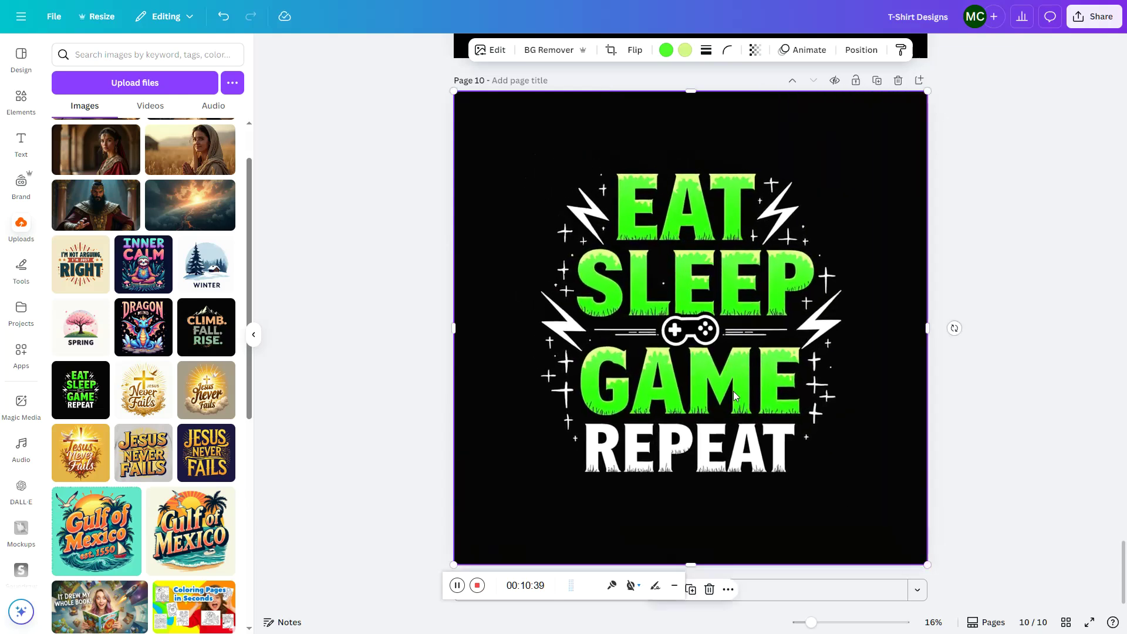
# - Give the backdrop square on page 9 a black-to-blue gradient and try the radial and top-to-bottom gradient styles
pyautogui.scroll(5, 734, 390)
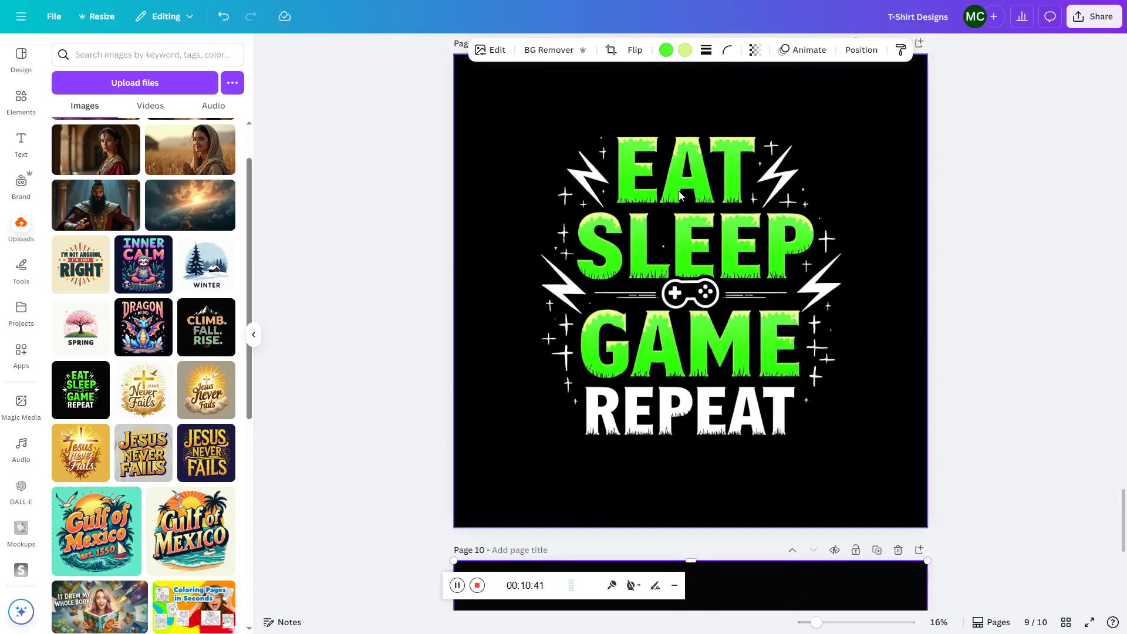
pyautogui.click(491, 111)
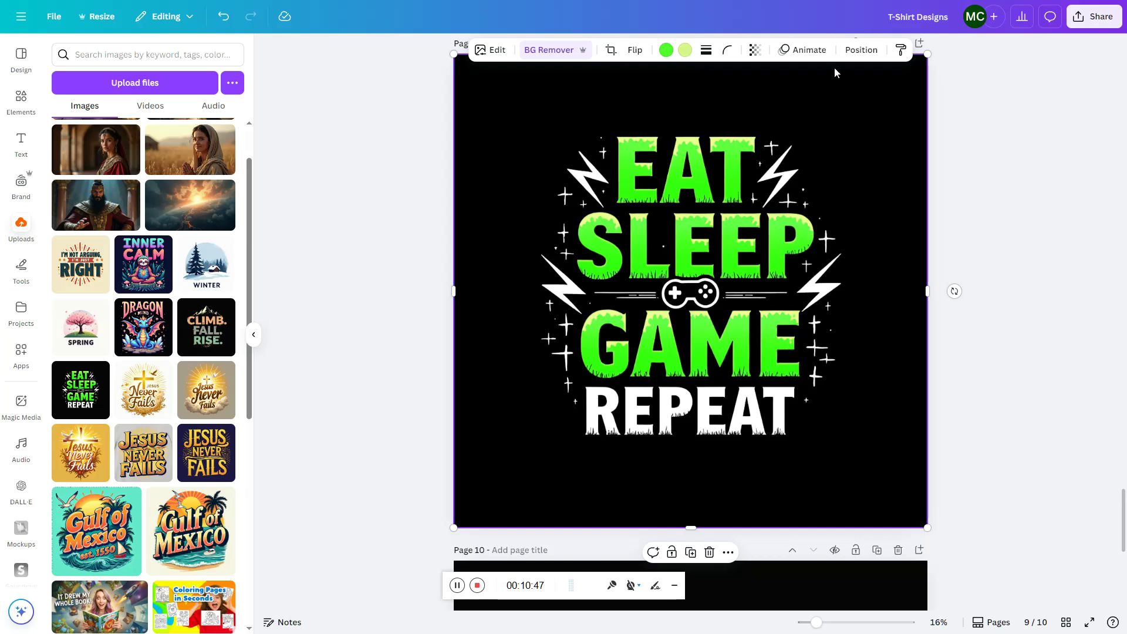
pyautogui.click(869, 54)
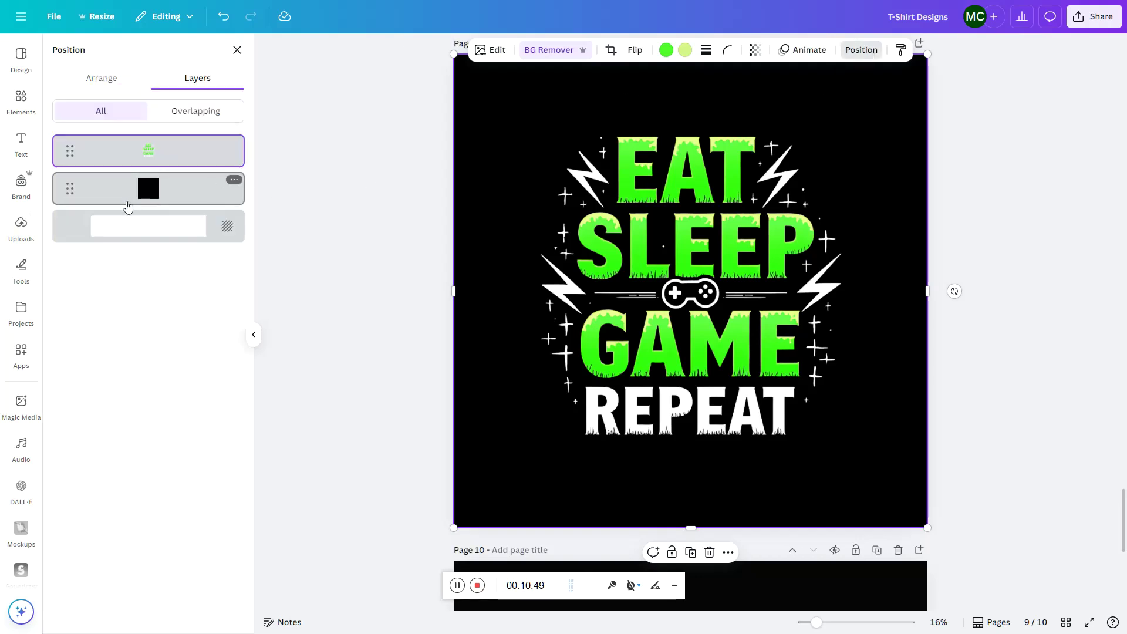
pyautogui.click(123, 193)
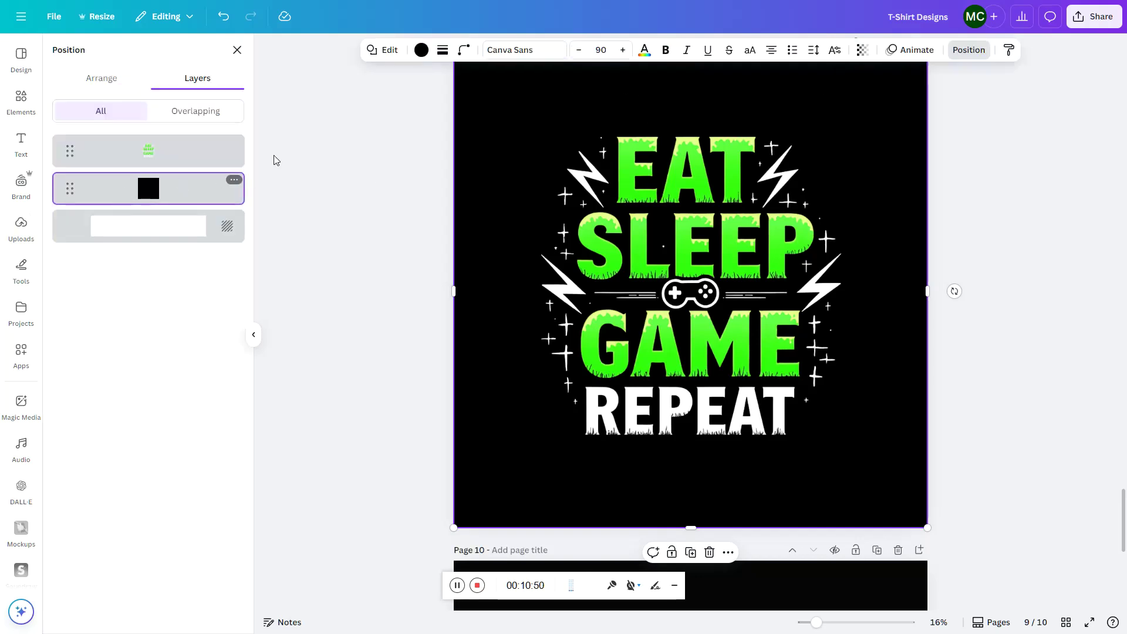
pyautogui.click(421, 50)
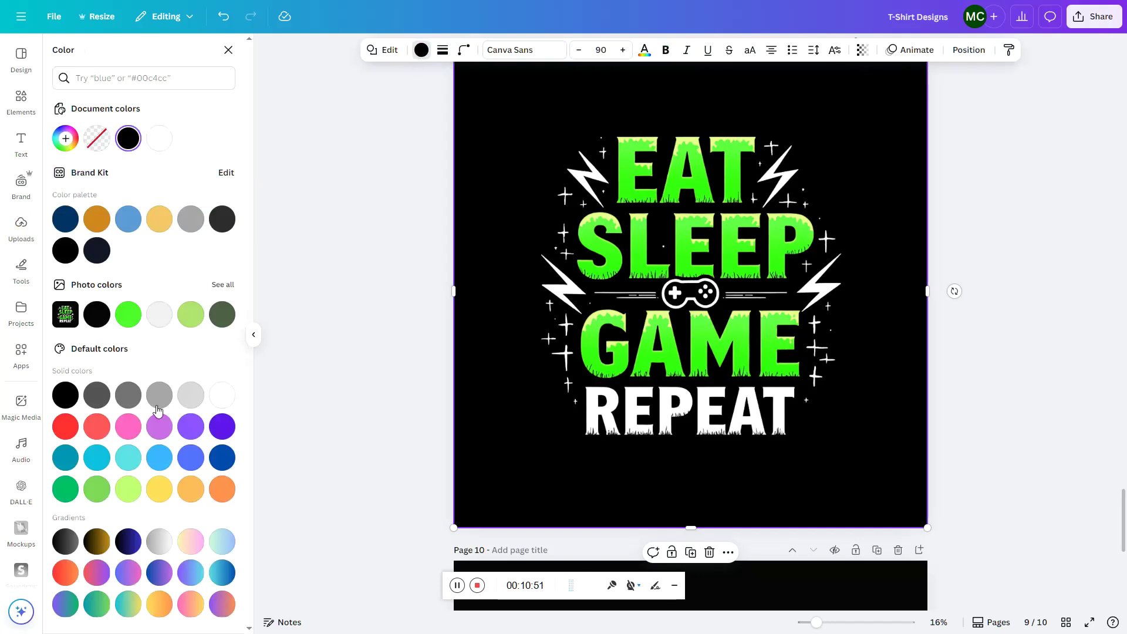
pyautogui.click(126, 541)
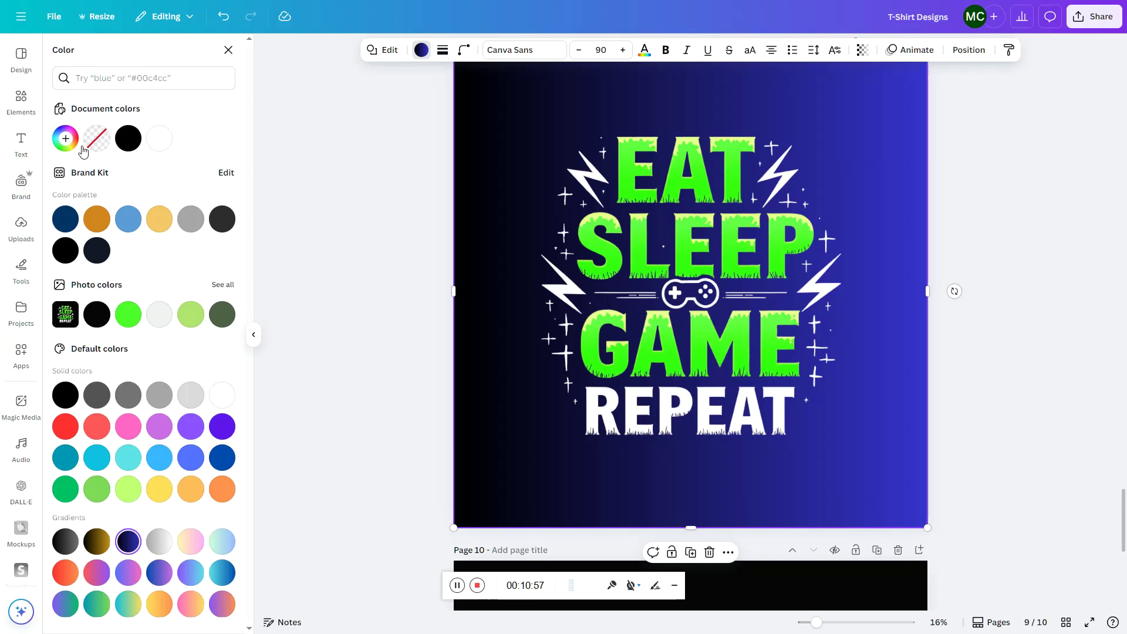
pyautogui.click(65, 138)
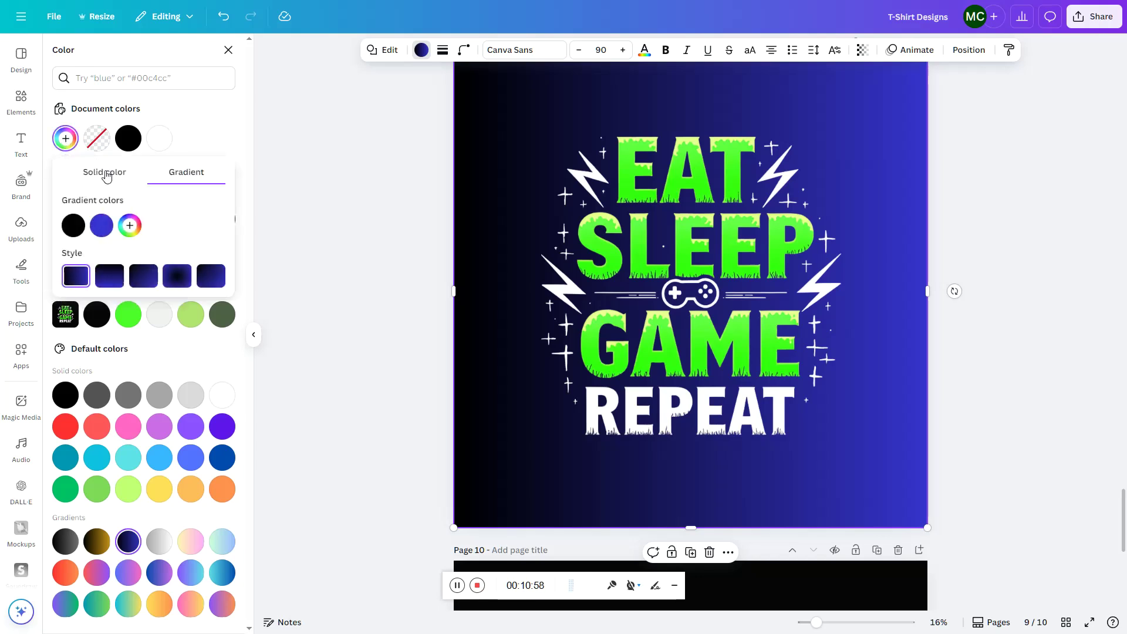
pyautogui.click(177, 276)
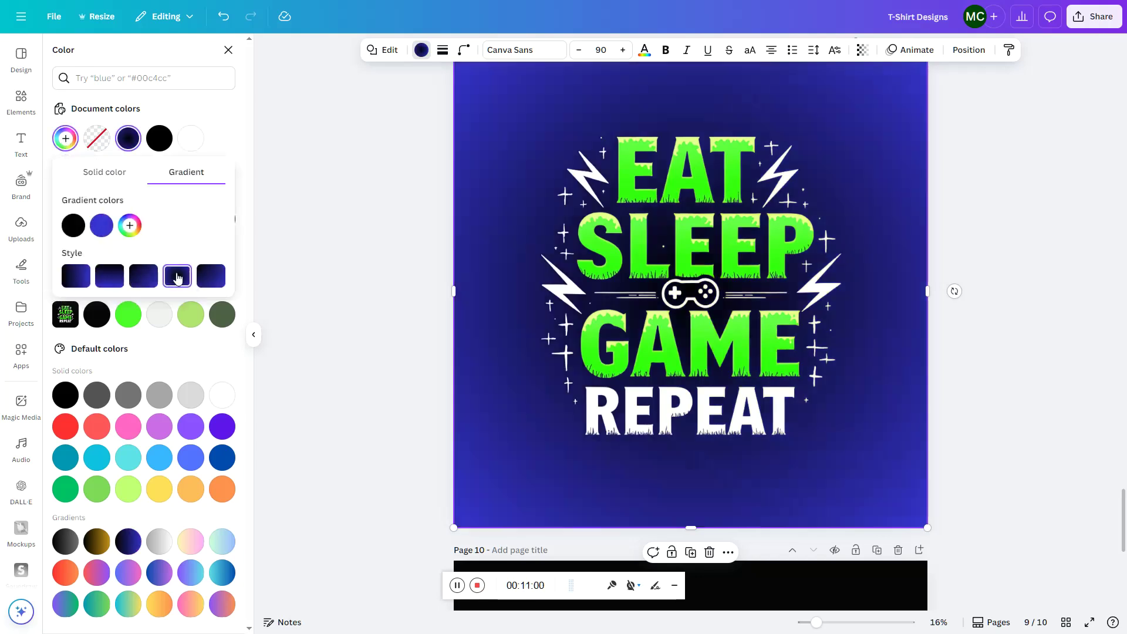
pyautogui.click(109, 276)
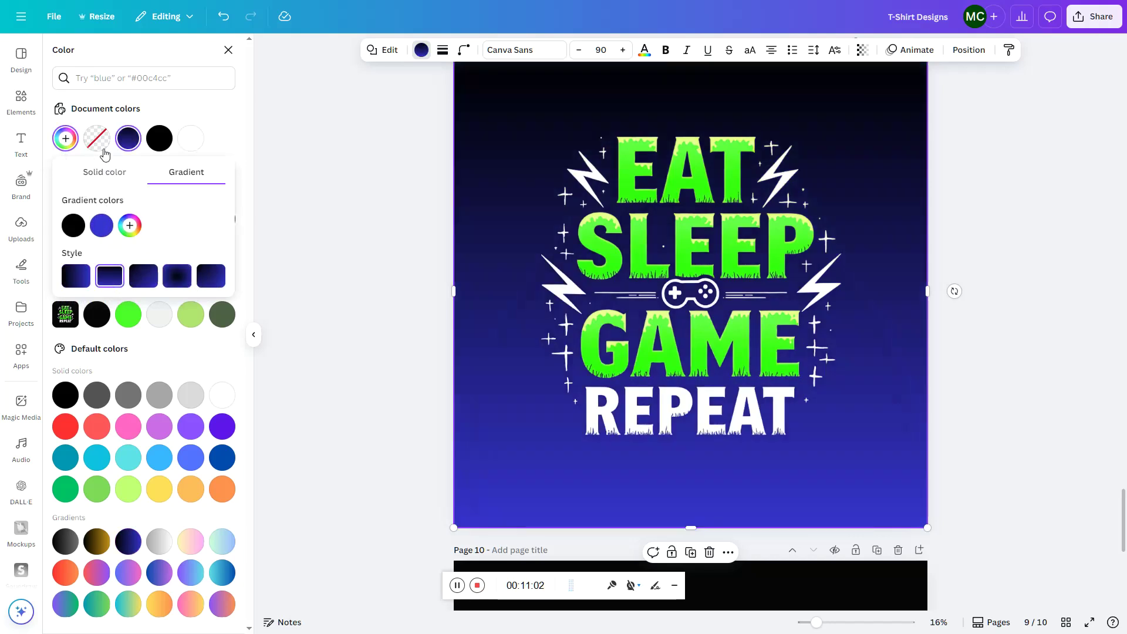
# - Change the backdrop square on page 9 to the solid dark purple #480E52
pyautogui.click(102, 179)
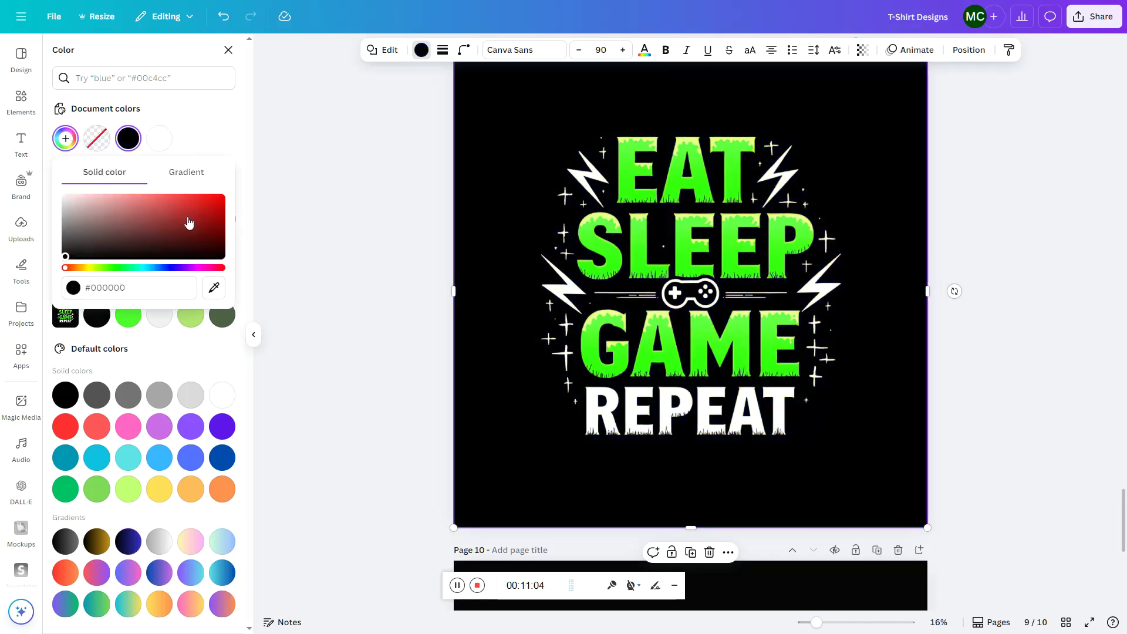
pyautogui.click(204, 218)
pyautogui.moveTo(204, 217)
pyautogui.mouseDown()
pyautogui.moveTo(222, 198)
pyautogui.moveTo(234, 267)
pyautogui.moveTo(233, 246)
pyautogui.moveTo(199, 238)
pyautogui.mouseUp()
pyautogui.moveTo(66, 268); pyautogui.dragTo(192, 271)
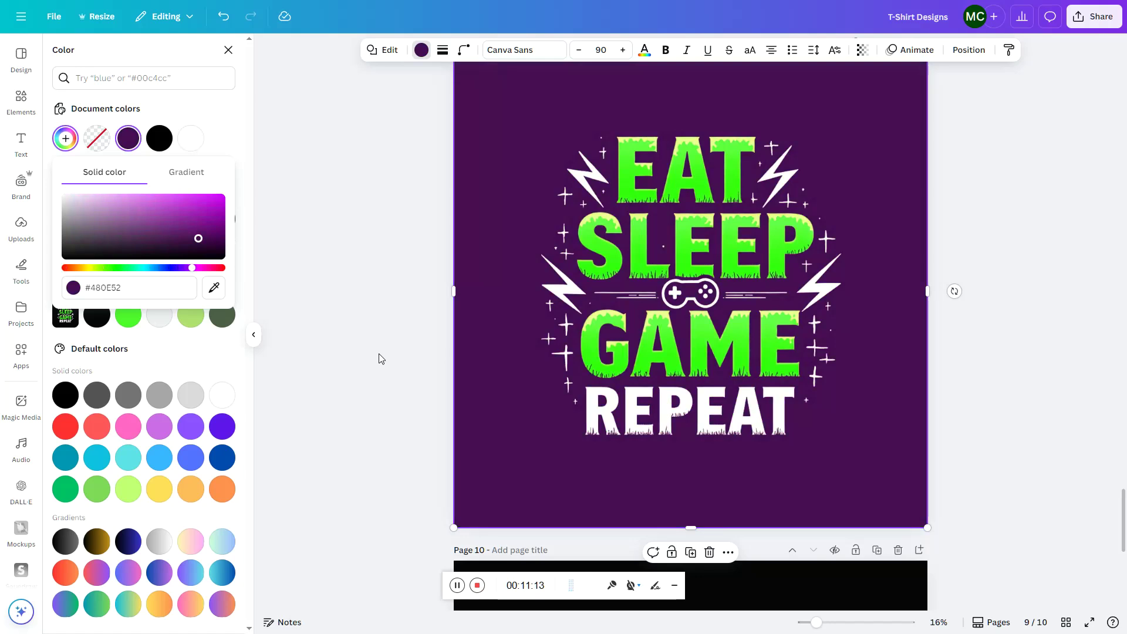
pyautogui.press('Escape')
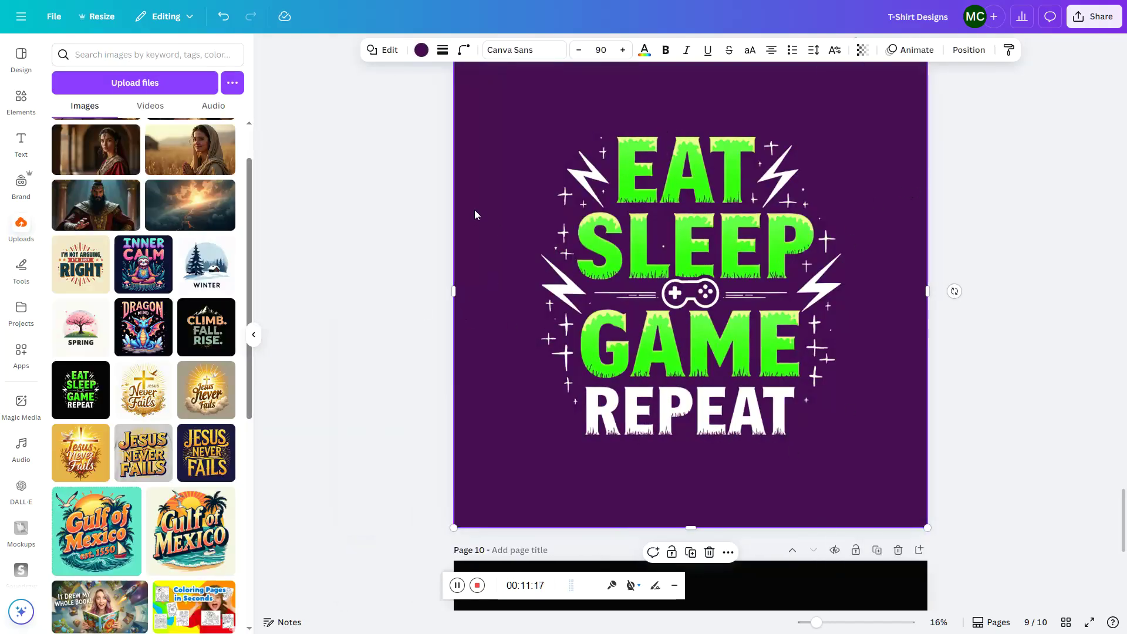
# - Delete the purple backdrop square from page 9's layers
pyautogui.click(491, 160)
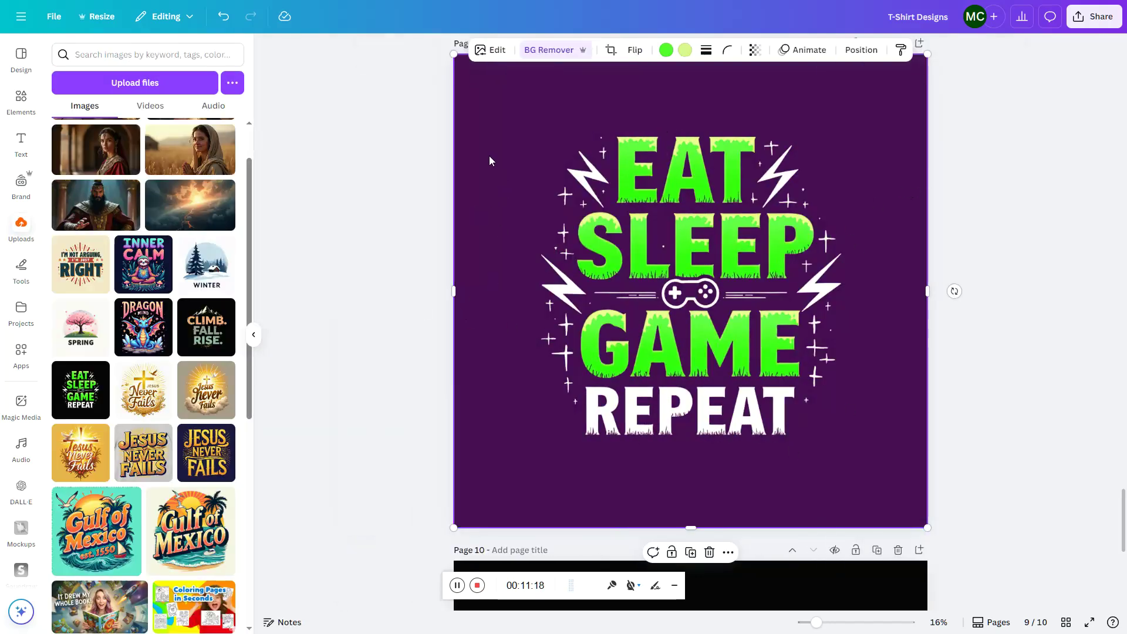
pyautogui.click(861, 50)
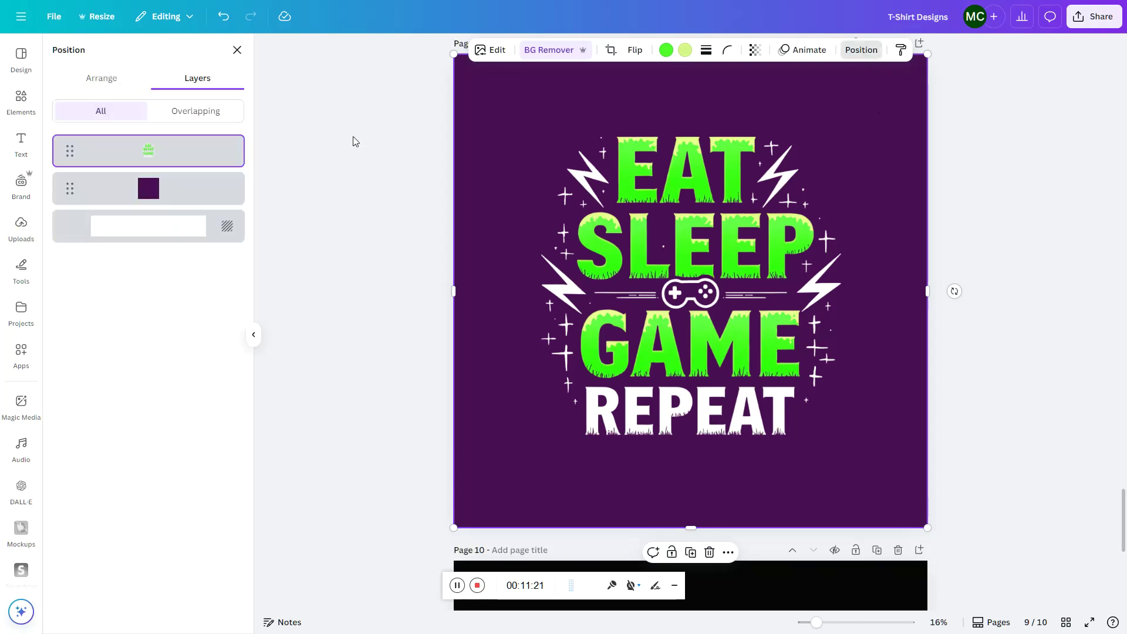
pyautogui.click(236, 181)
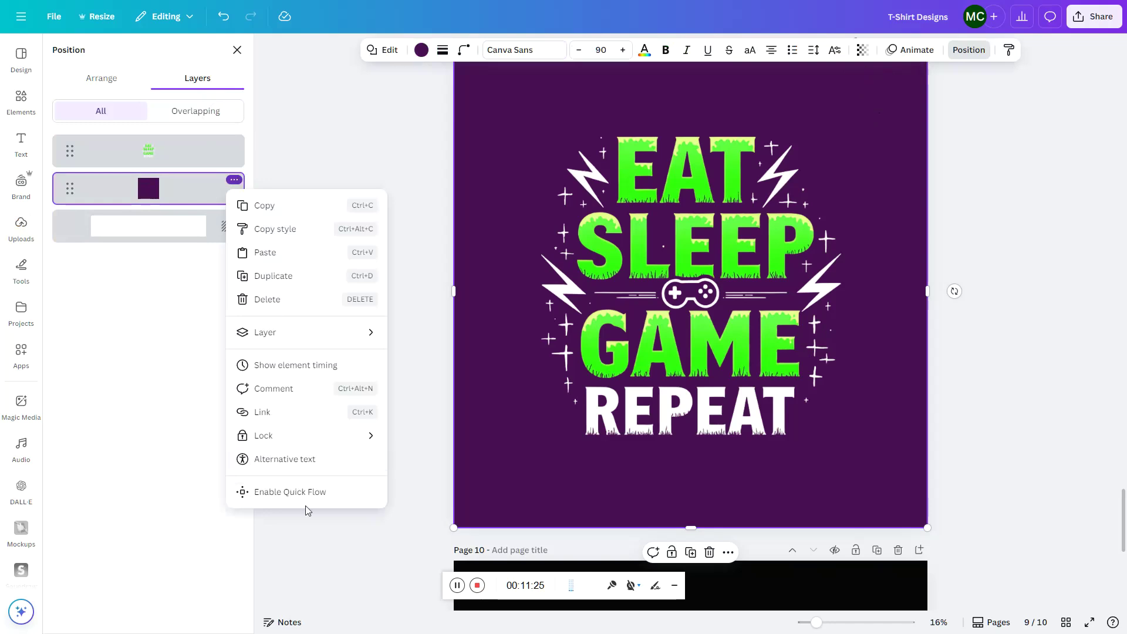
pyautogui.click(281, 299)
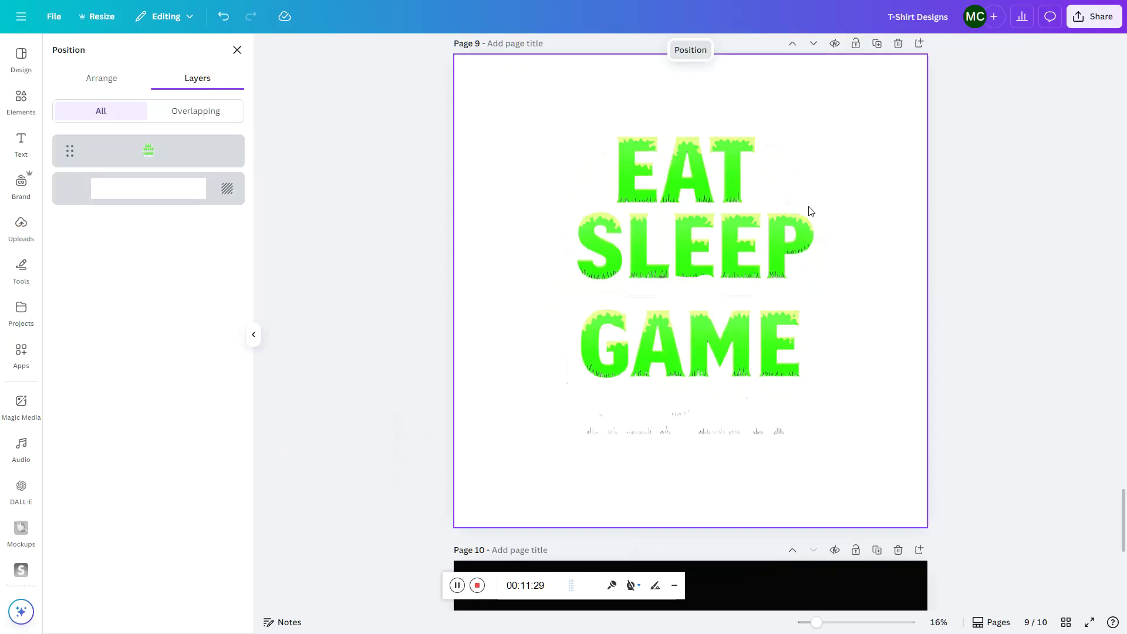
# - Open the PNG download settings with transparent background, limit the pages to current page 9, and close them without downloading
pyautogui.click(811, 211)
pyautogui.click(1090, 18)
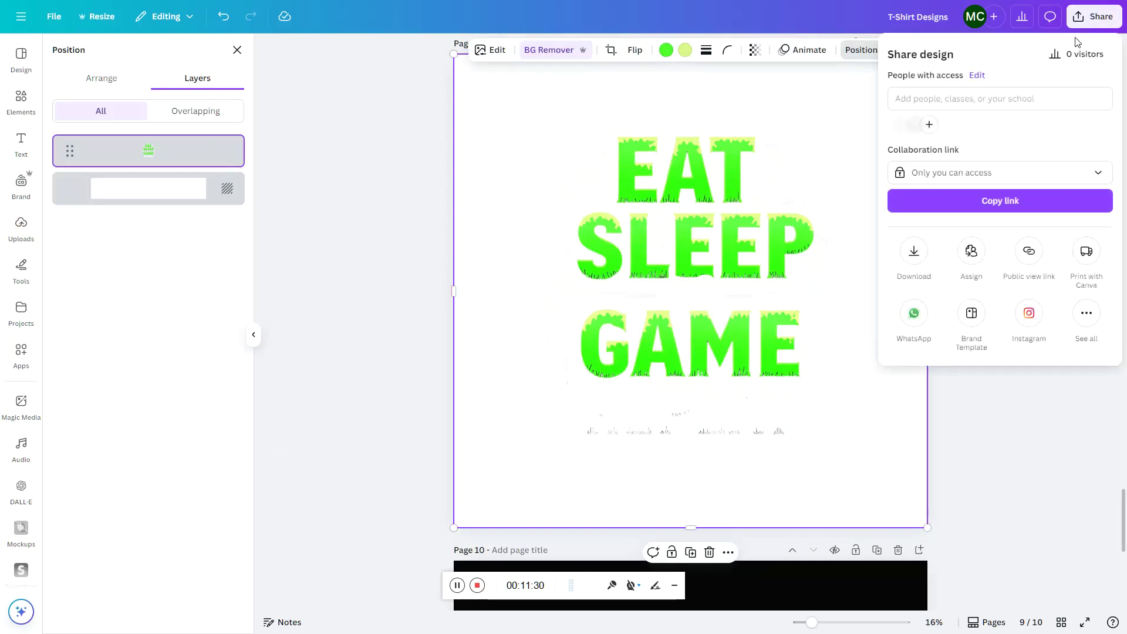
pyautogui.click(914, 253)
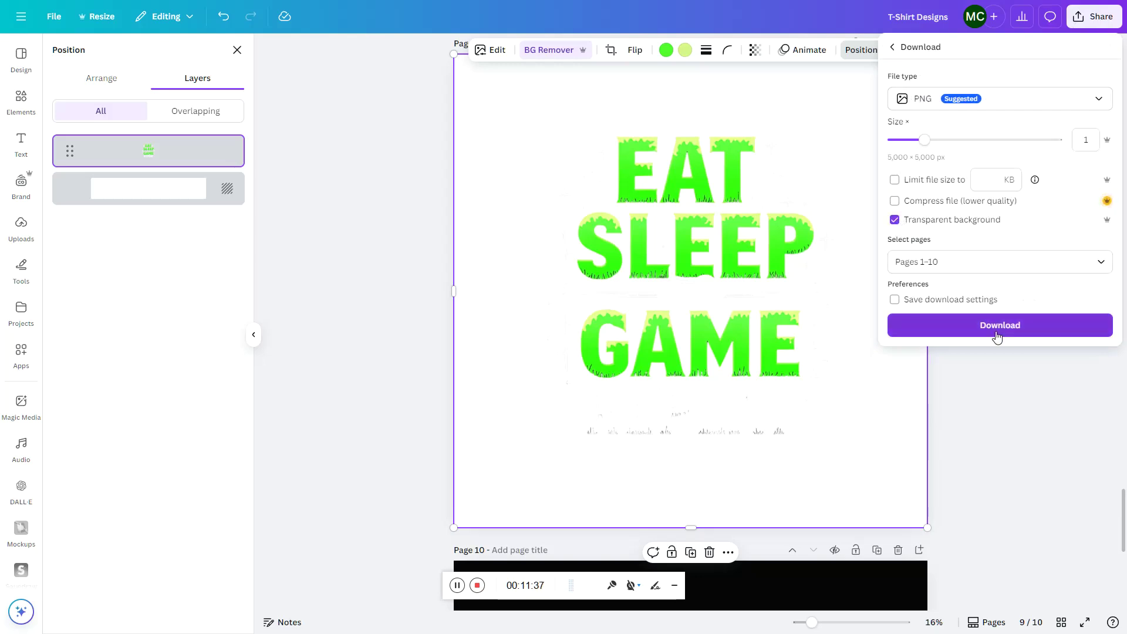
pyautogui.click(946, 262)
pyautogui.click(904, 320)
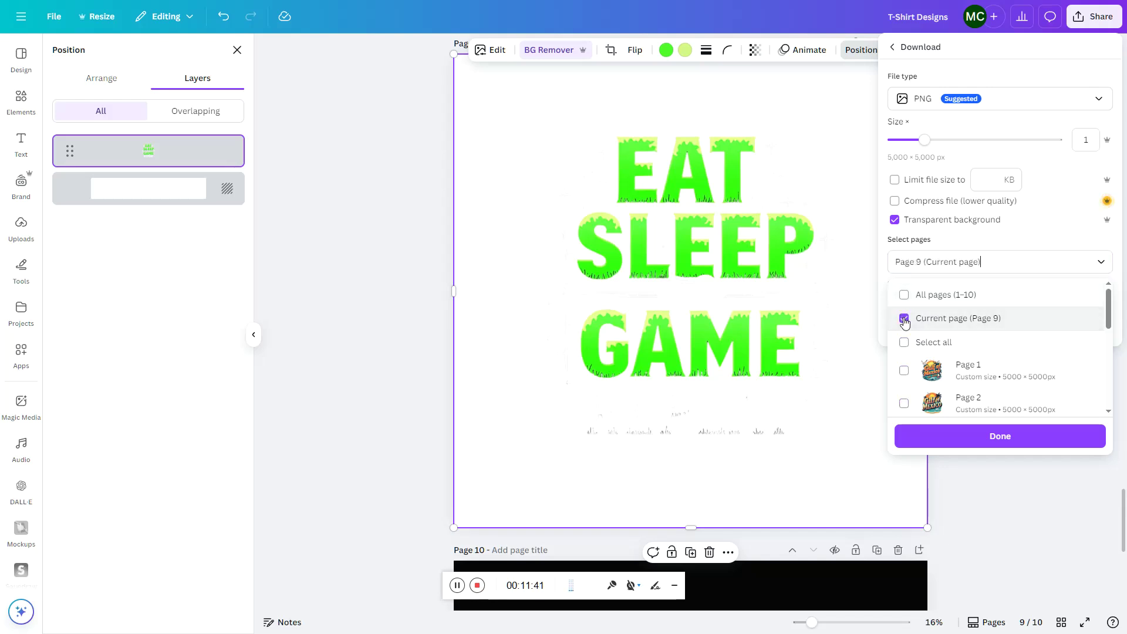
pyautogui.click(791, 478)
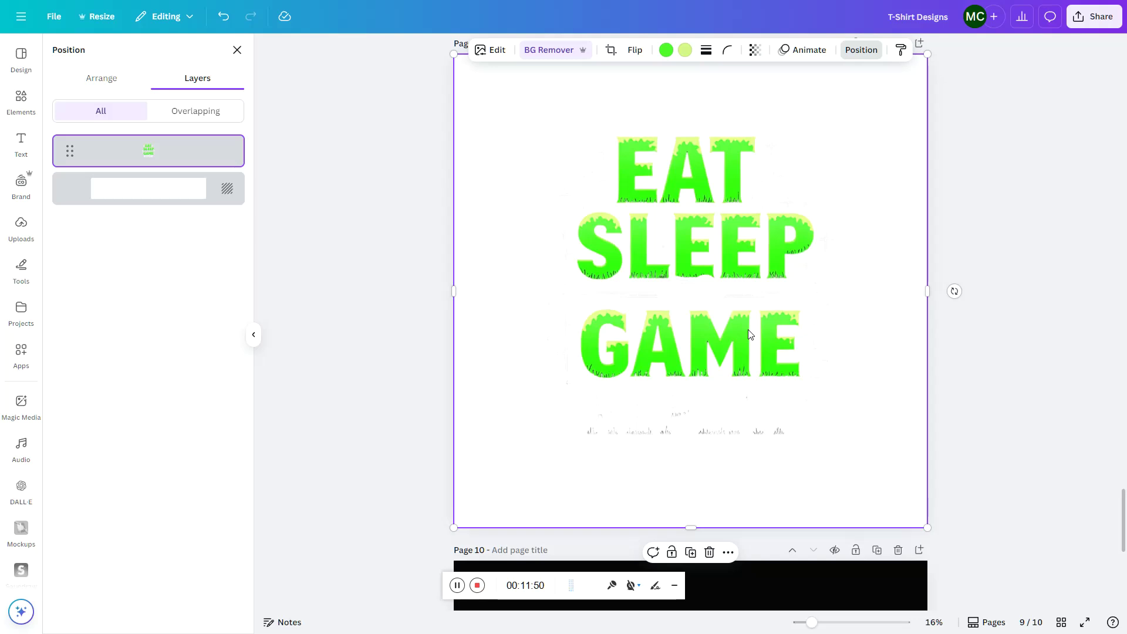
# - Add page 11, place the uploaded "CLIMB. FALL. RISE." image on it and remove its black backdrop with BG Remover
pyautogui.scroll(-8, 748, 329)
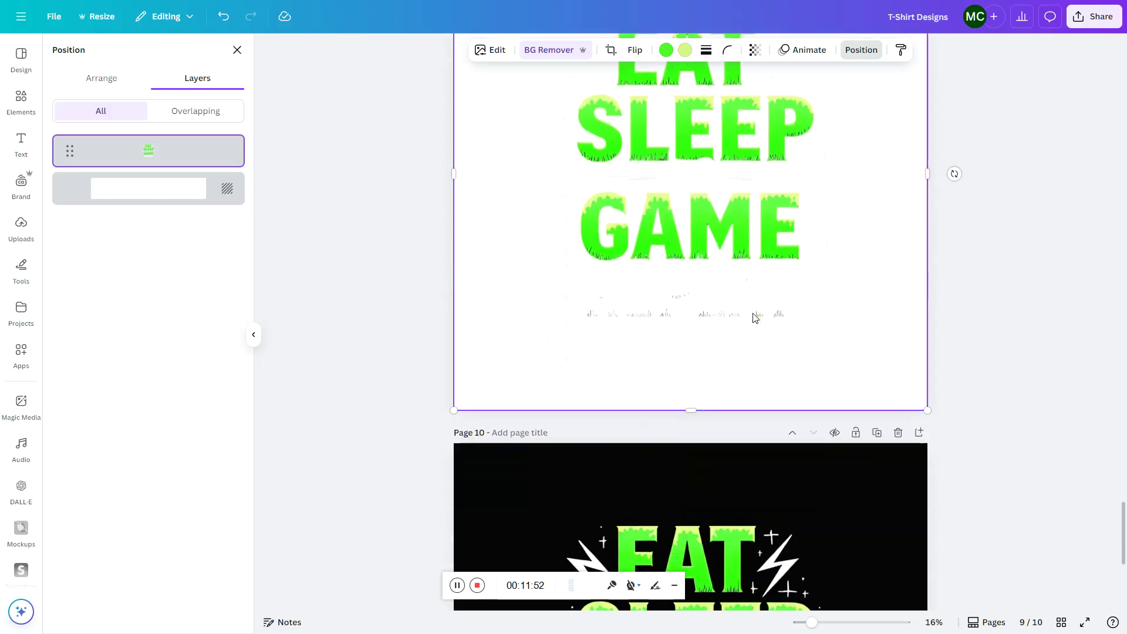
pyautogui.click(21, 228)
pyautogui.click(790, 591)
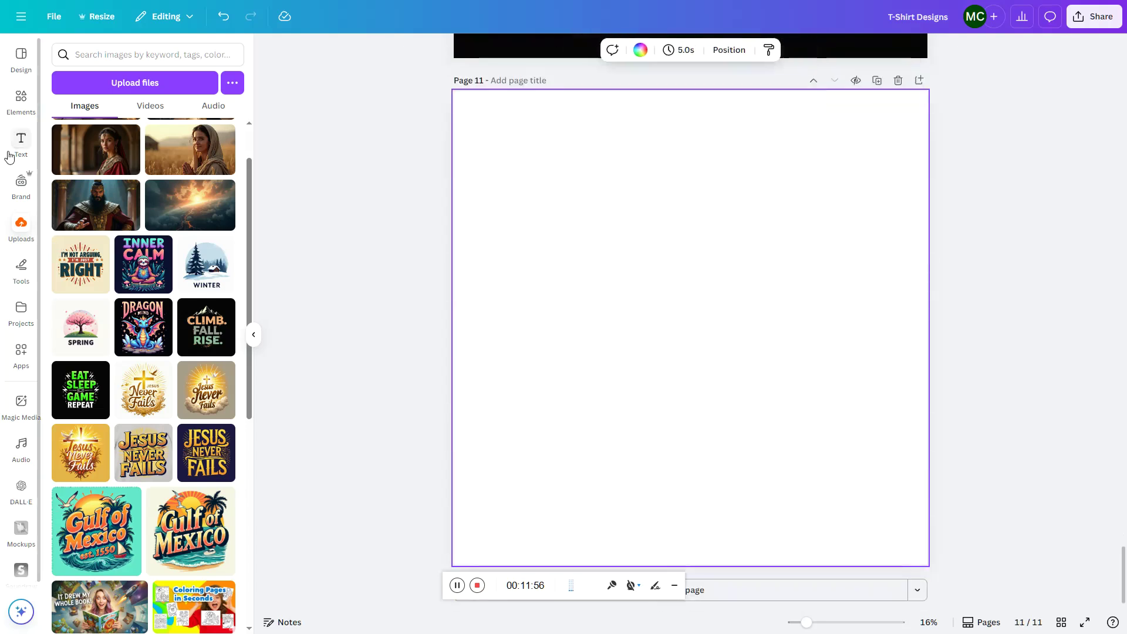
pyautogui.click(205, 330)
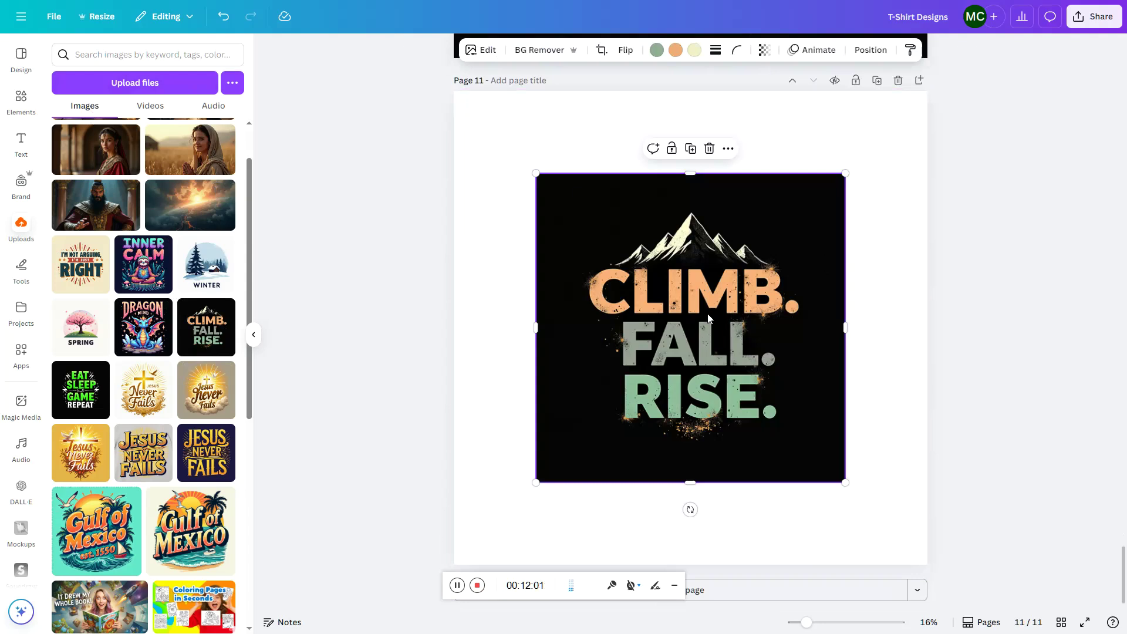
pyautogui.click(549, 52)
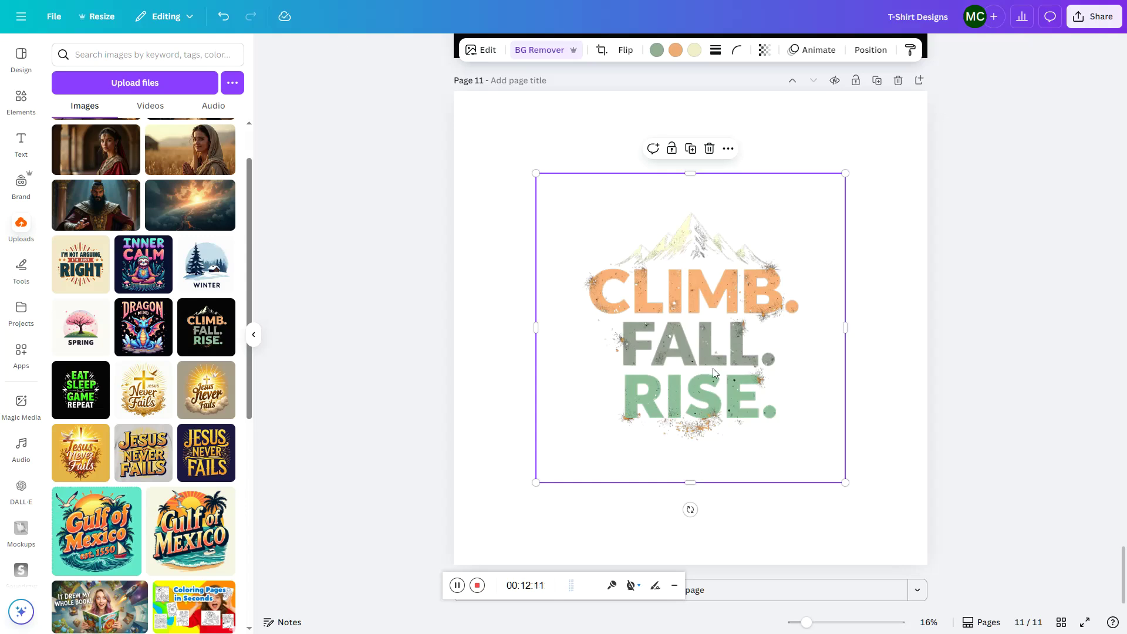
# - Add the recently used black graphic to page 11 and set it as the page background
pyautogui.click(883, 441)
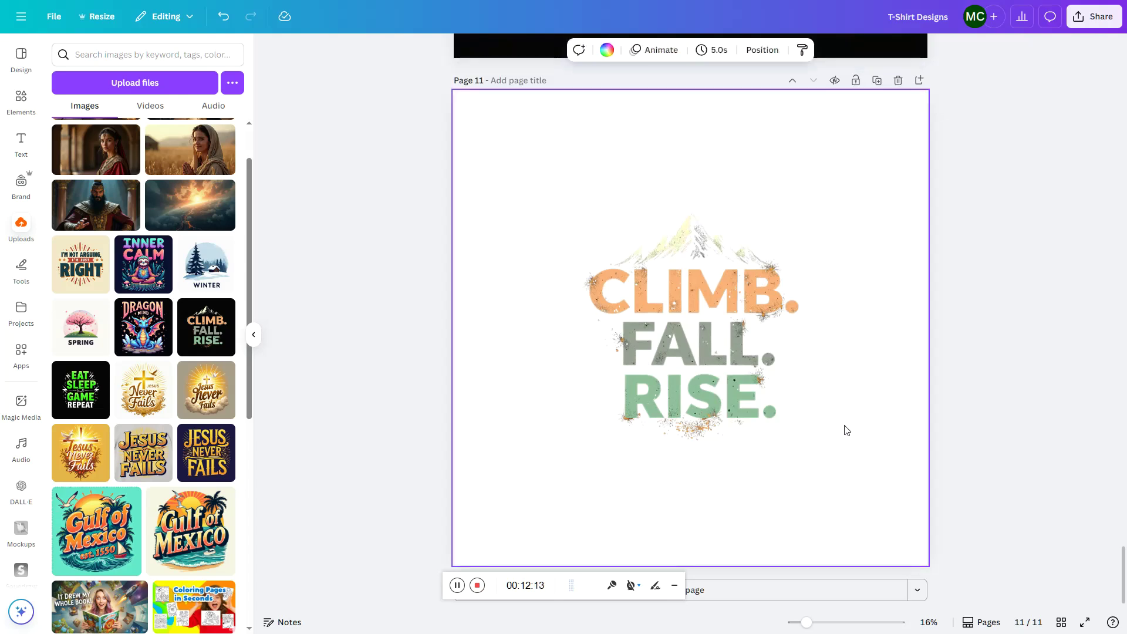
pyautogui.scroll(5, 579, 395)
pyautogui.scroll(-5, 579, 395)
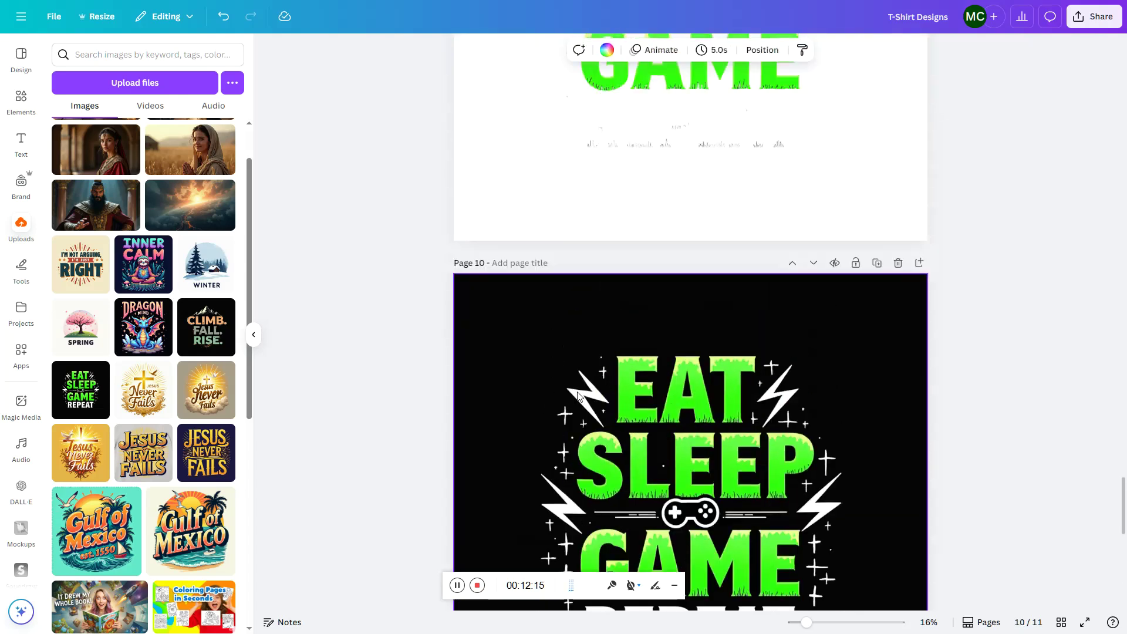
pyautogui.click(21, 101)
pyautogui.click(74, 153)
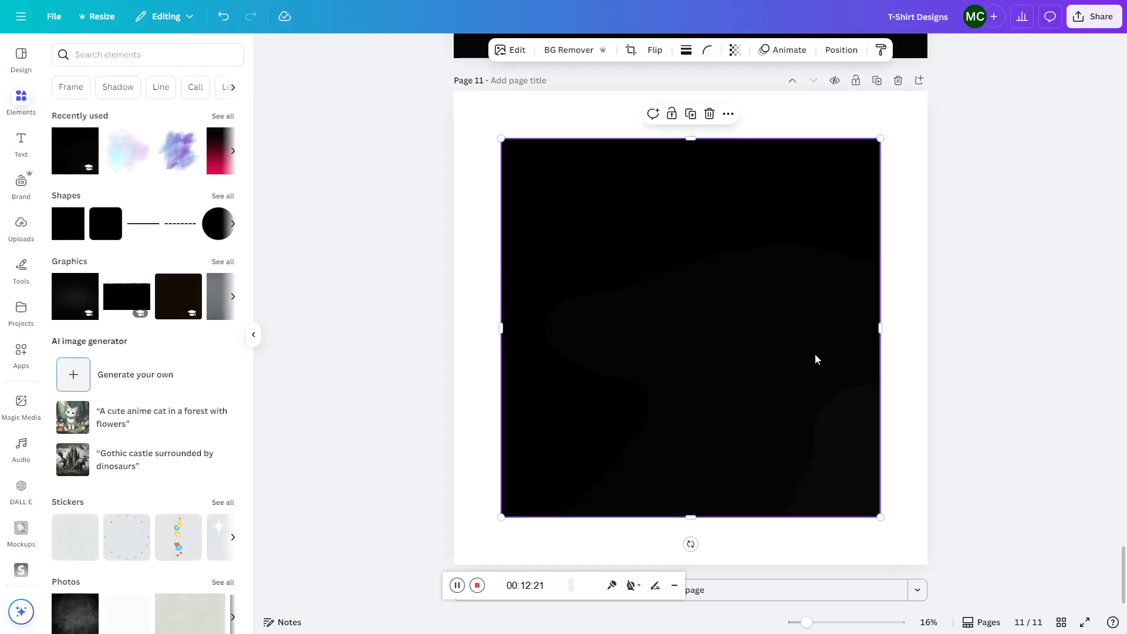
pyautogui.rightClick(595, 216)
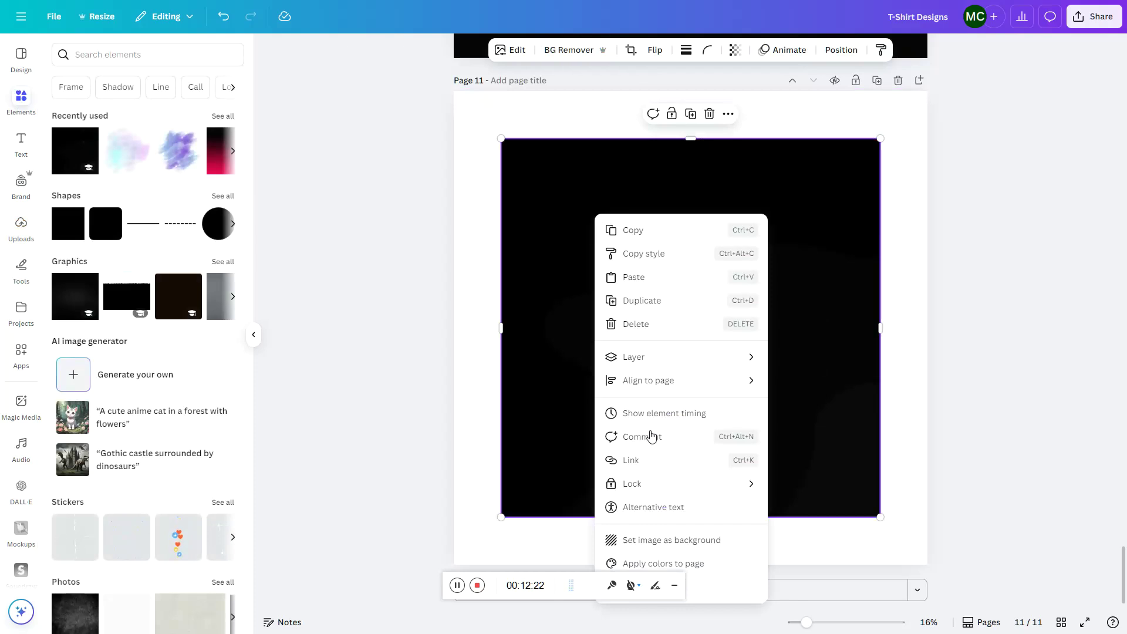
pyautogui.click(670, 540)
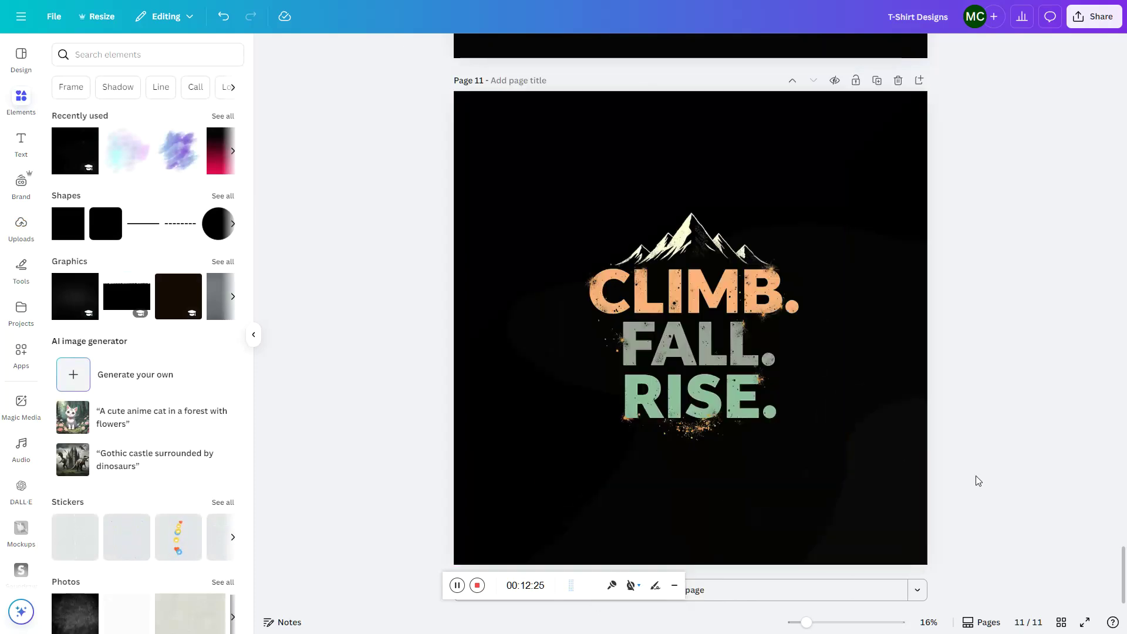
# - Enlarge the "CLIMB. FALL. RISE." design to fill page 11 and scale it back down to a smaller size with wide margins
pyautogui.click(723, 345)
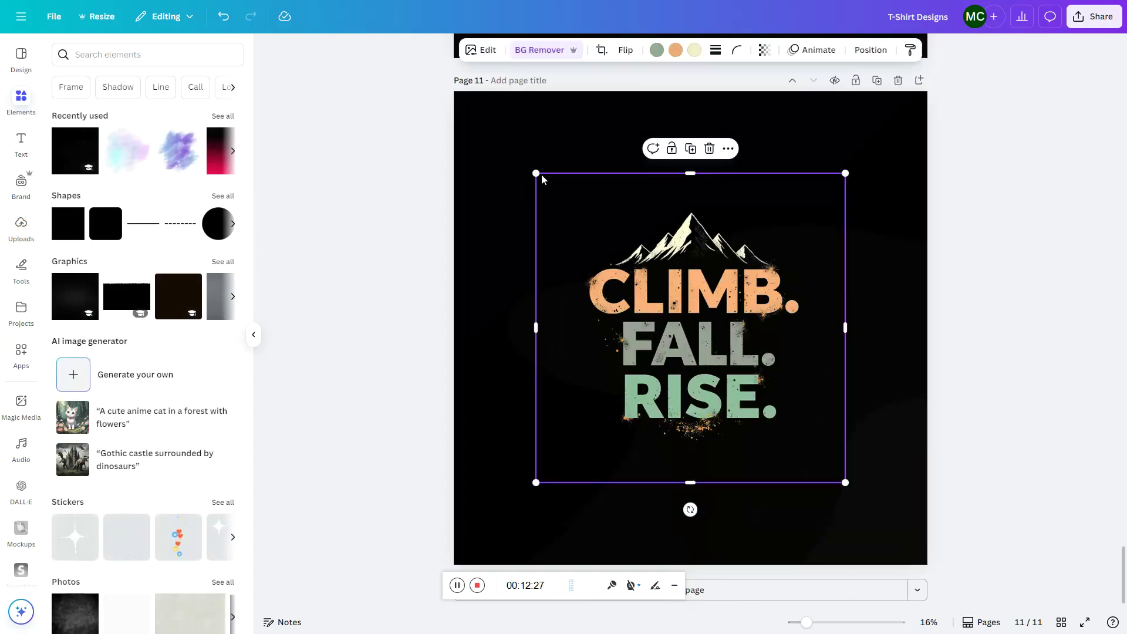
pyautogui.moveTo(535, 173); pyautogui.dragTo(456, 94)
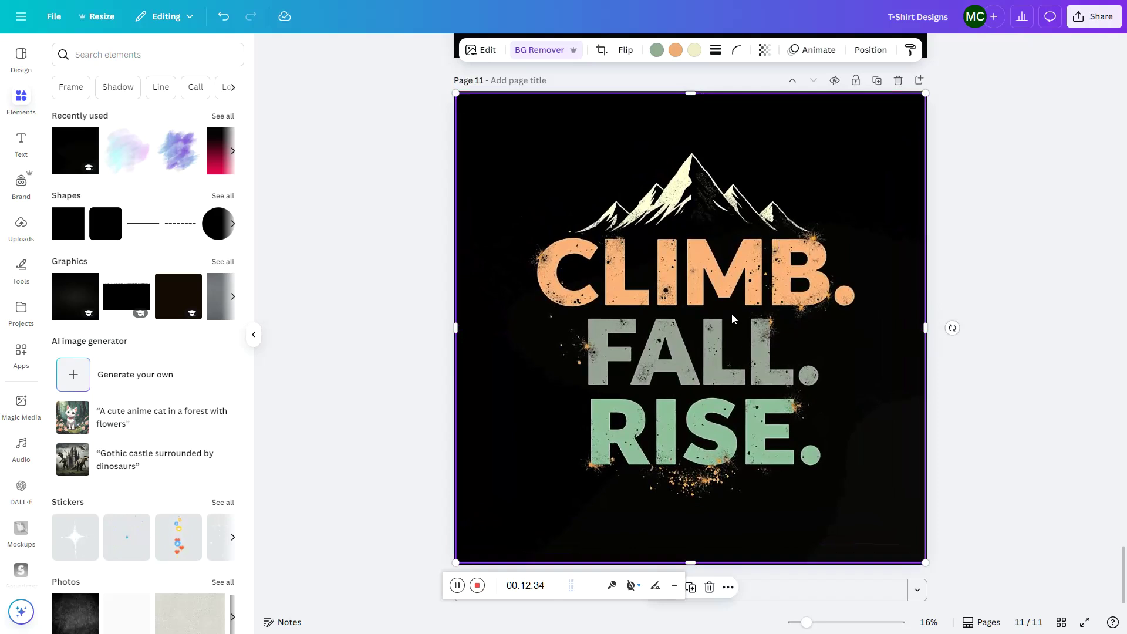
pyautogui.moveTo(456, 93); pyautogui.dragTo(551, 183)
pyautogui.click(485, 141)
pyautogui.click(170, 296)
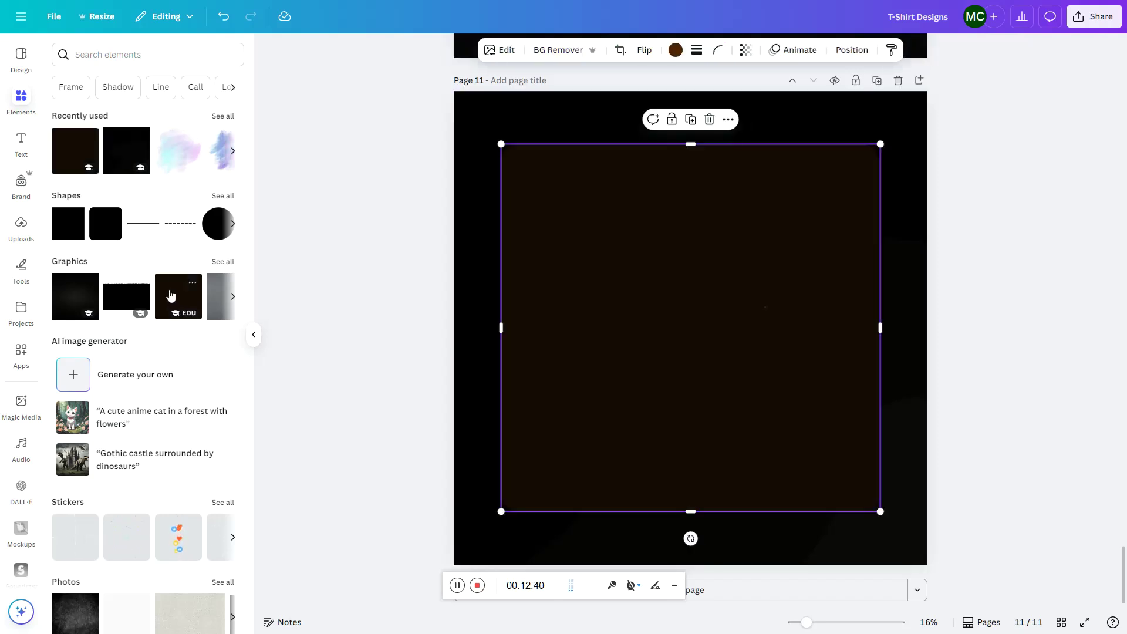
pyautogui.press('Delete')
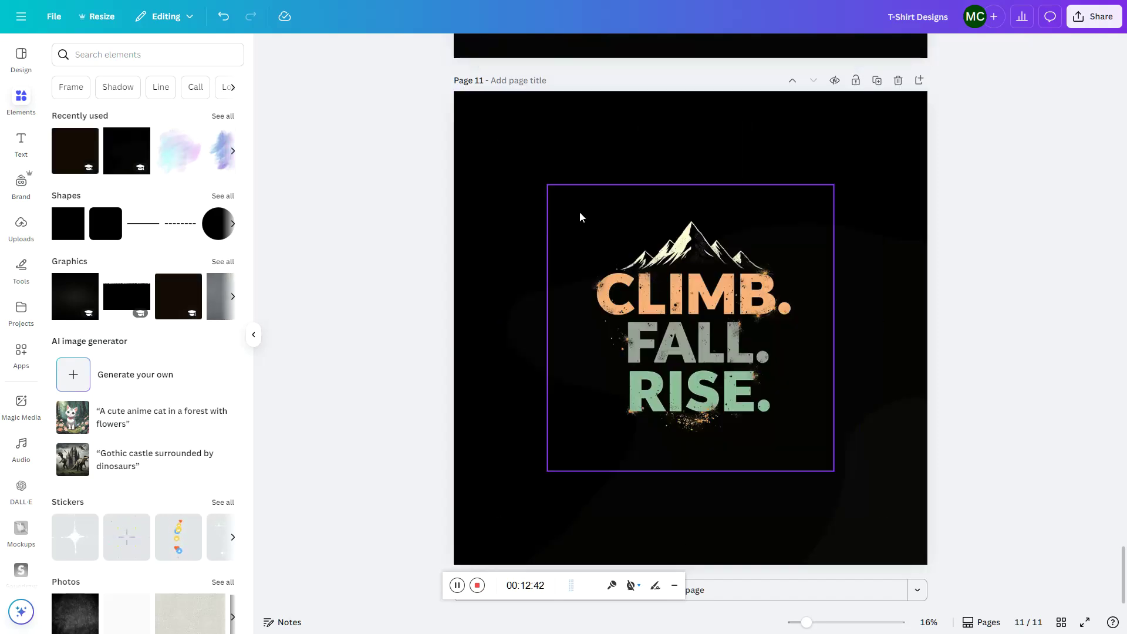
# - Delete page 11's black background image and add a square shape filled with a custom dark teal
pyautogui.click(495, 158)
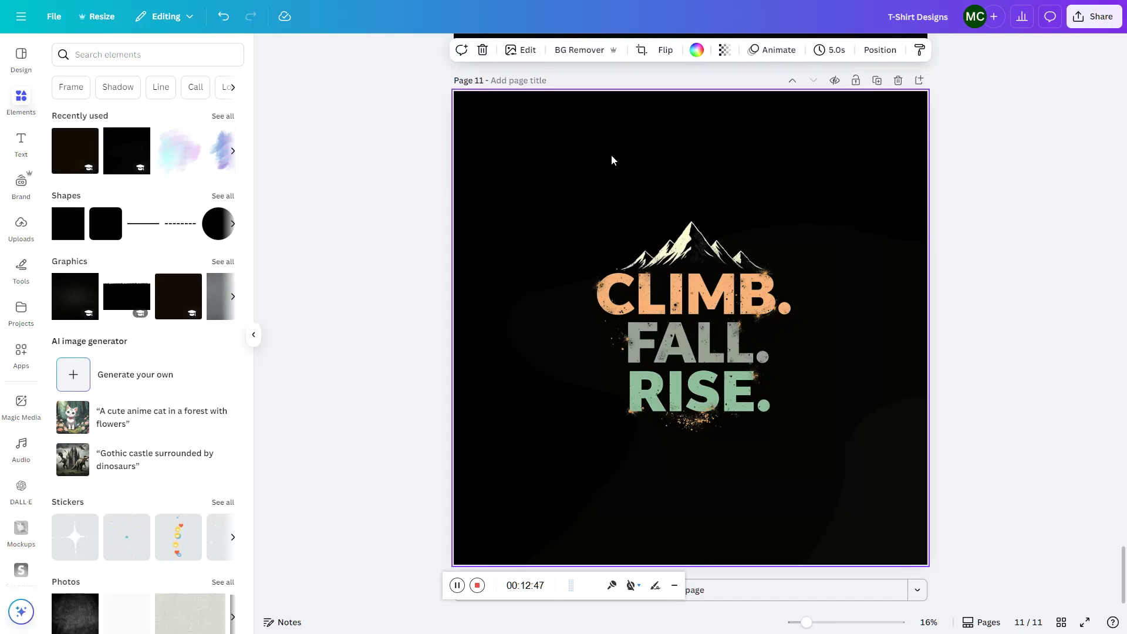
pyautogui.press('Delete')
pyautogui.press('r')
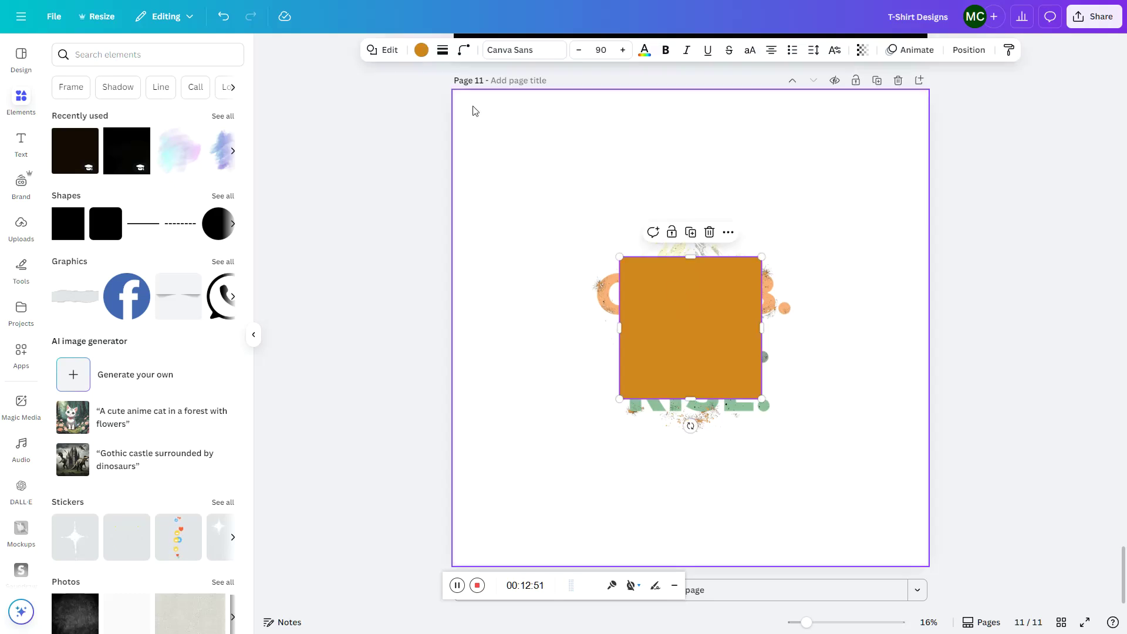
pyautogui.click(421, 51)
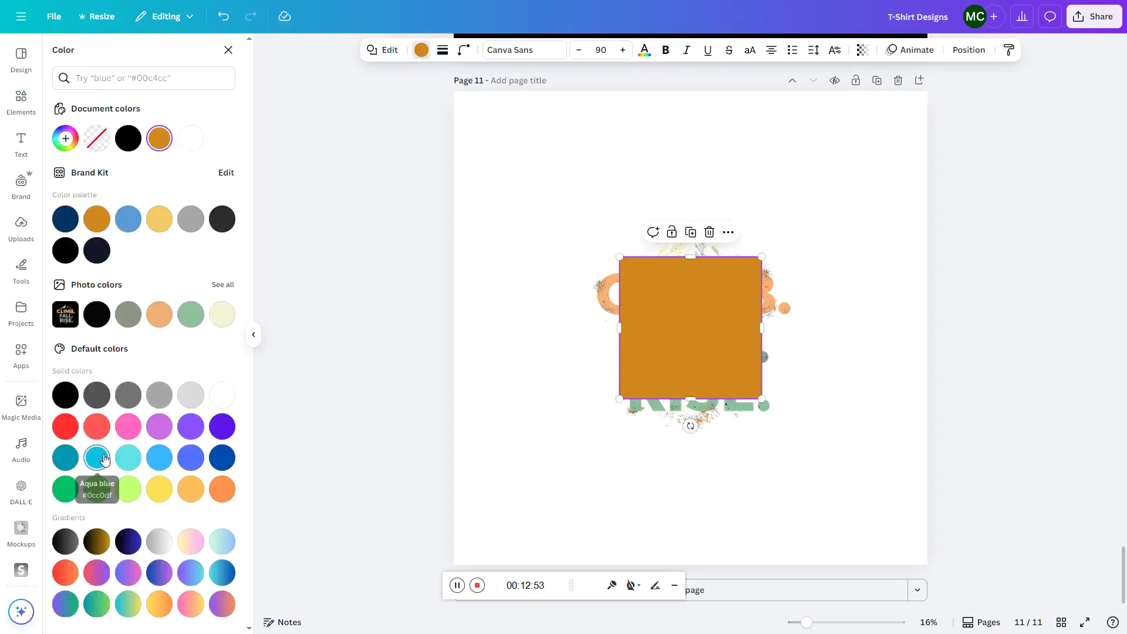
pyautogui.click(66, 138)
pyautogui.moveTo(163, 239); pyautogui.dragTo(199, 245)
pyautogui.click(671, 313)
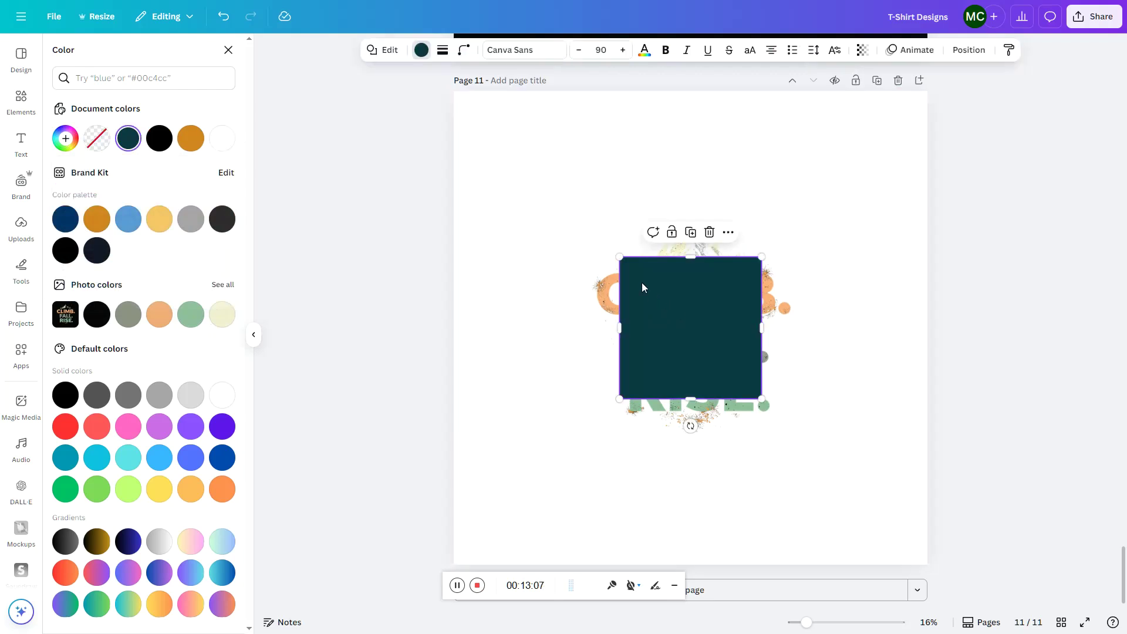
# - Enlarge the dark teal square until it covers the whole "CLIMB. FALL. RISE." design and centre it horizontally on the page
pyautogui.moveTo(617, 254); pyautogui.dragTo(513, 156)
pyautogui.moveTo(762, 399); pyautogui.dragTo(834, 470)
pyautogui.moveTo(682, 317); pyautogui.dragTo(694, 338)
# - Move the dark teal square below the "CLIMB. FALL. RISE." image in page 11's layer order
pyautogui.rightClick(694, 339)
pyautogui.click(561, 405)
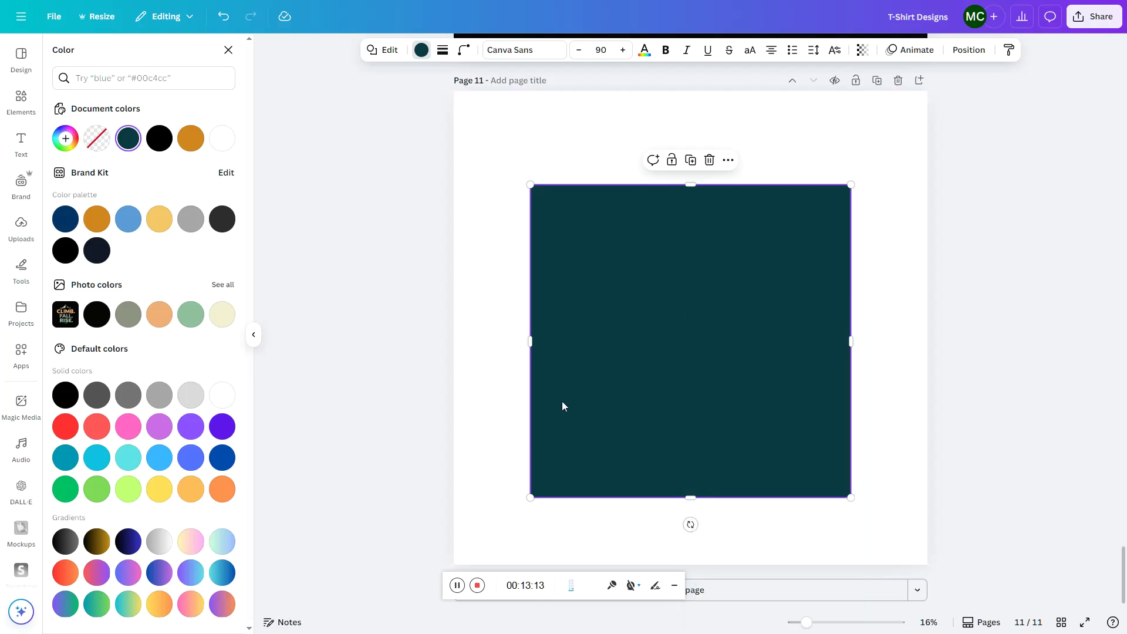
pyautogui.rightClick(724, 280)
pyautogui.click(602, 254)
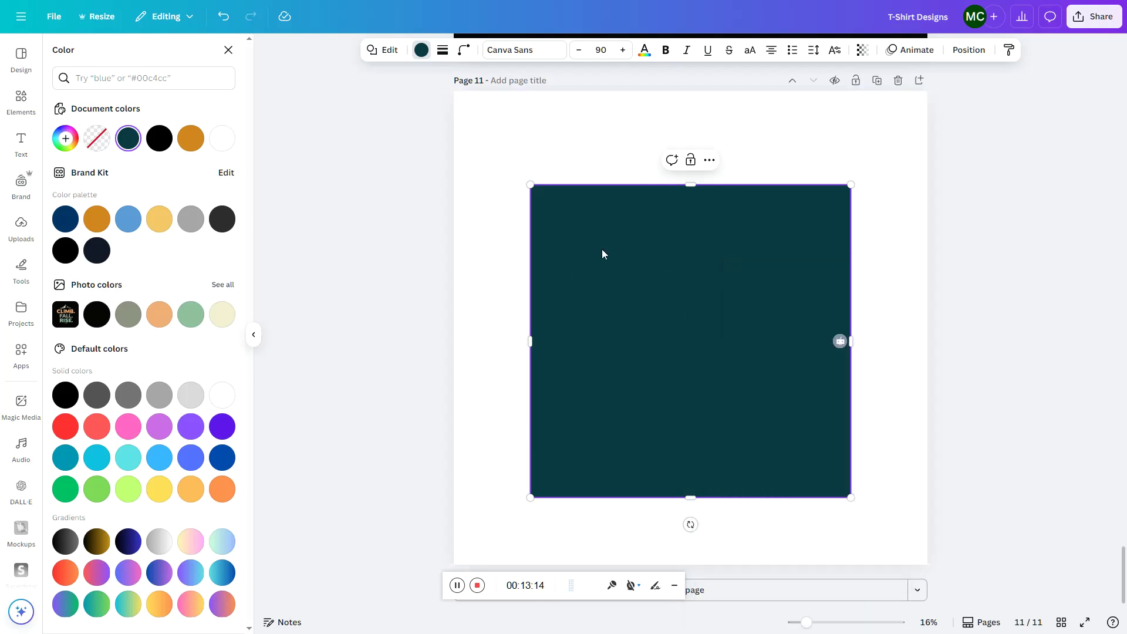
pyautogui.rightClick(603, 254)
pyautogui.click(677, 238)
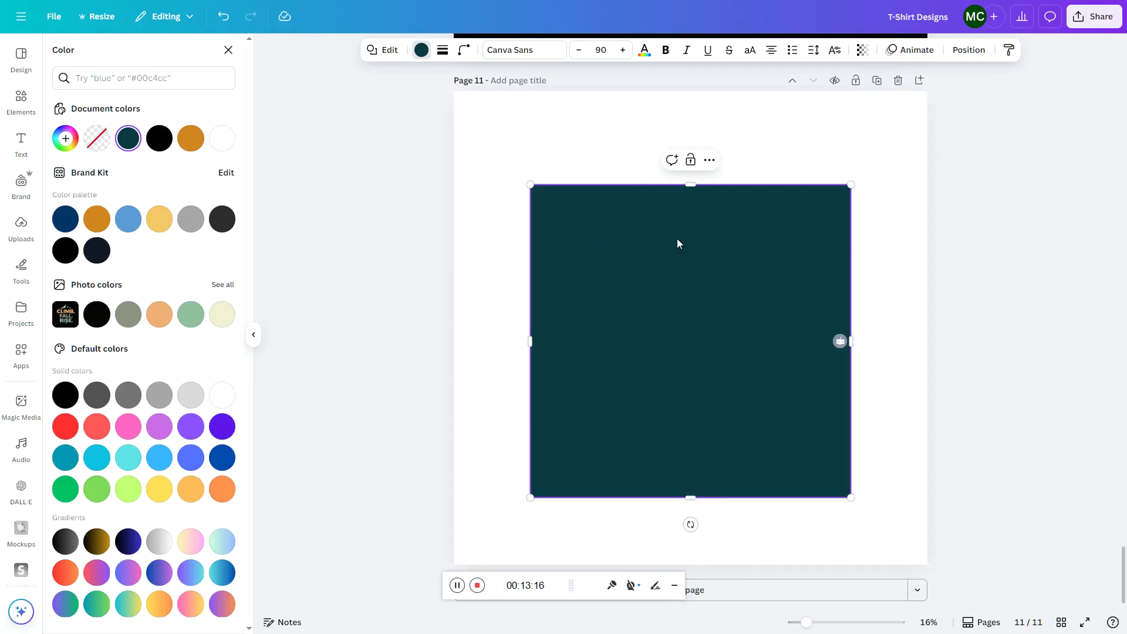
pyautogui.click(969, 51)
pyautogui.moveTo(164, 156); pyautogui.dragTo(159, 211)
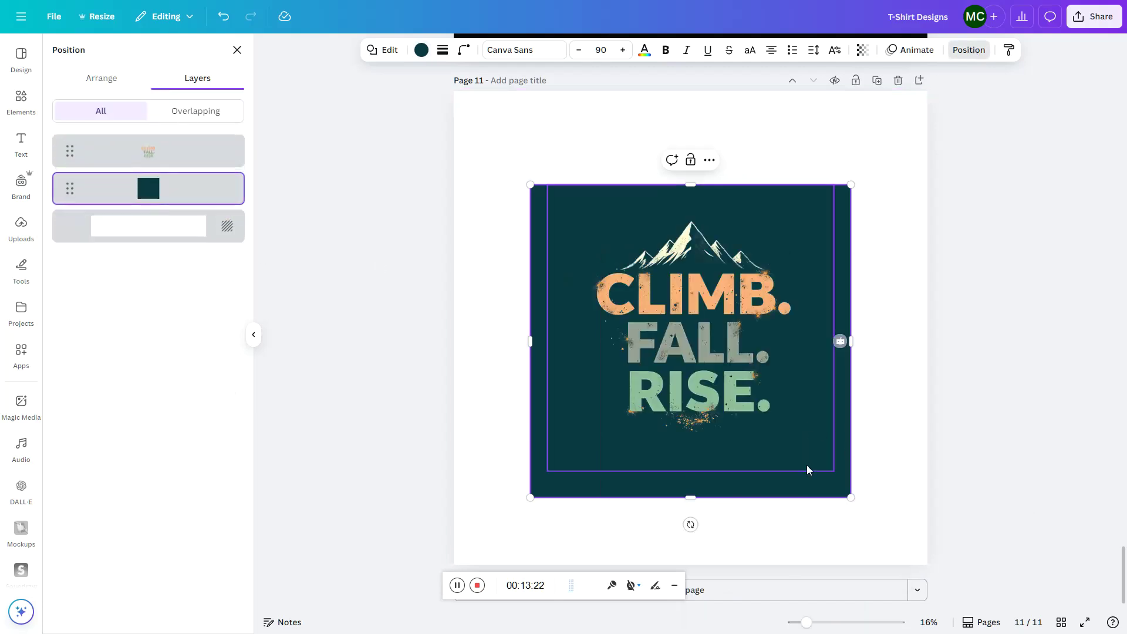
# - Centre the backdrop square vertically behind the design and change its colour to black
pyautogui.moveTo(794, 487); pyautogui.dragTo(791, 474)
pyautogui.click(422, 53)
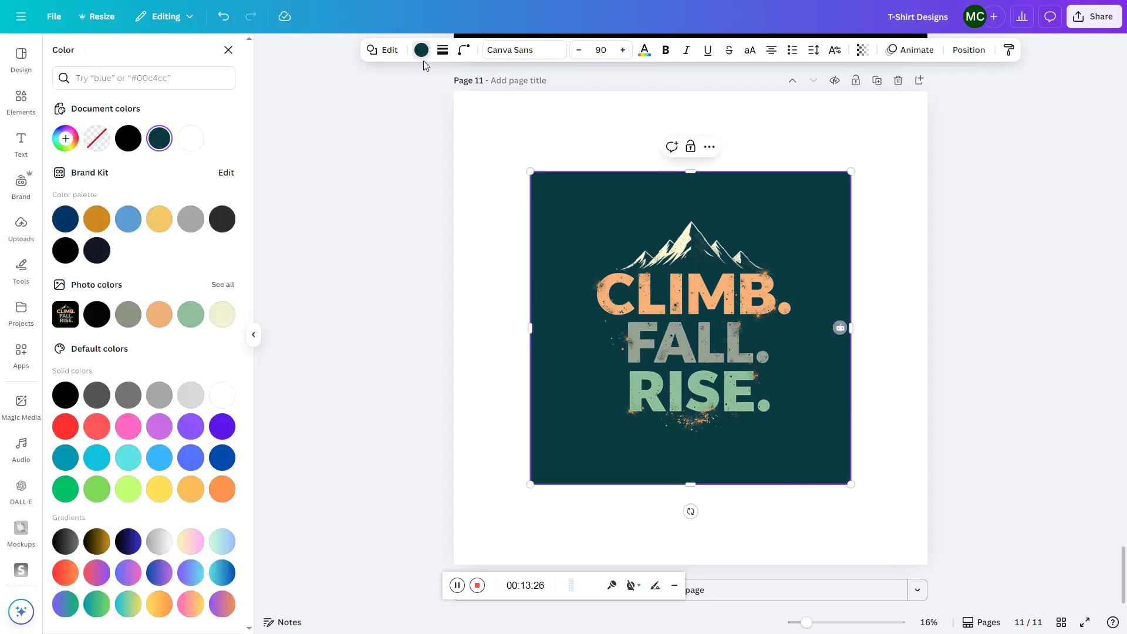
pyautogui.click(99, 318)
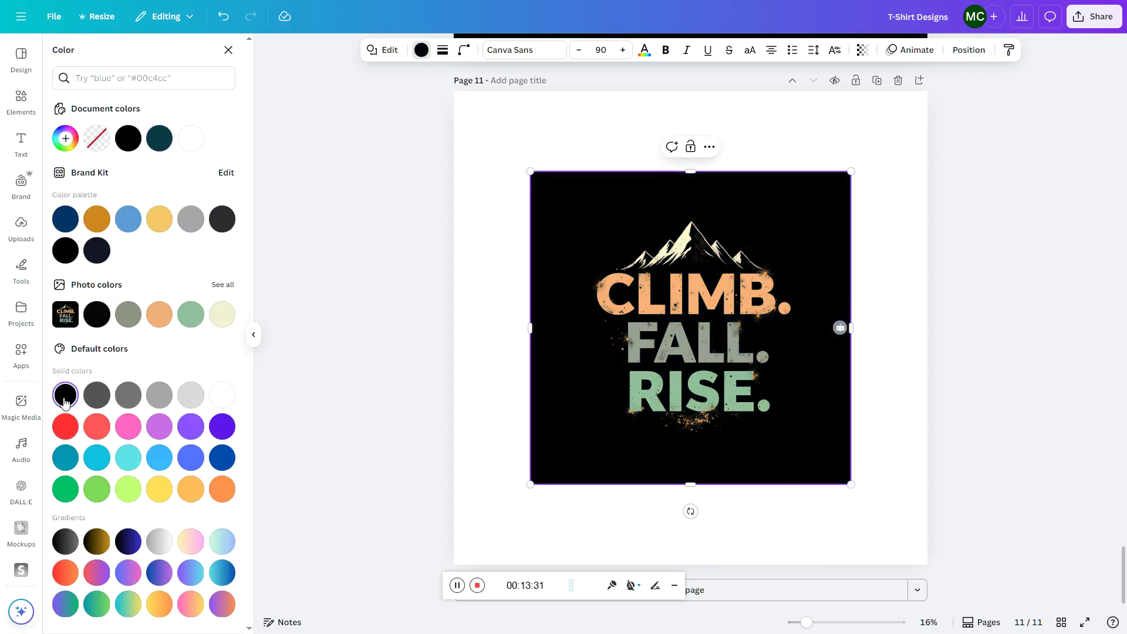
pyautogui.click(896, 532)
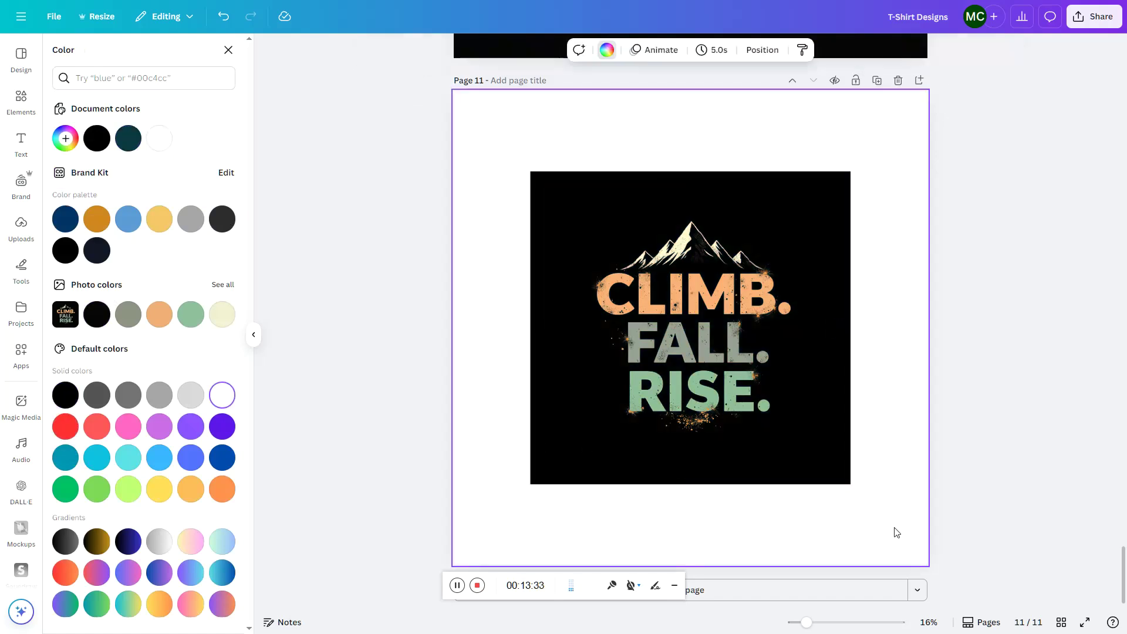
# - Add pages 12, 13 and 14 and place the uploaded "WINTER", "DRAGON MIND" and "INNER CALM" images on them, one per page
pyautogui.click(737, 590)
pyautogui.click(17, 229)
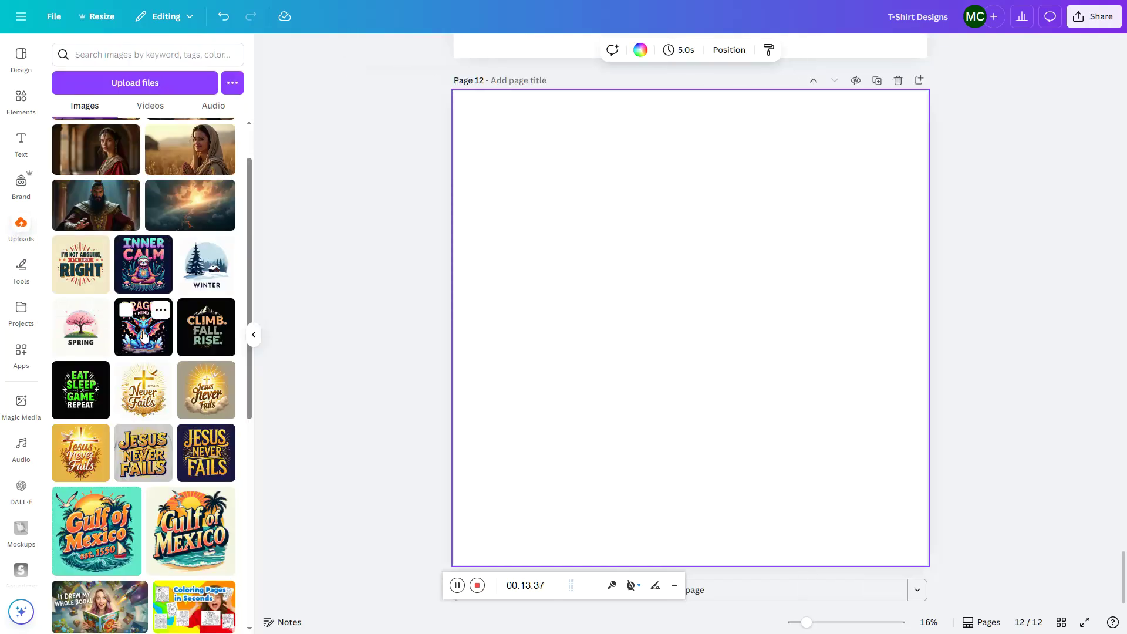
pyautogui.click(206, 267)
pyautogui.click(850, 591)
pyautogui.click(145, 311)
pyautogui.click(850, 592)
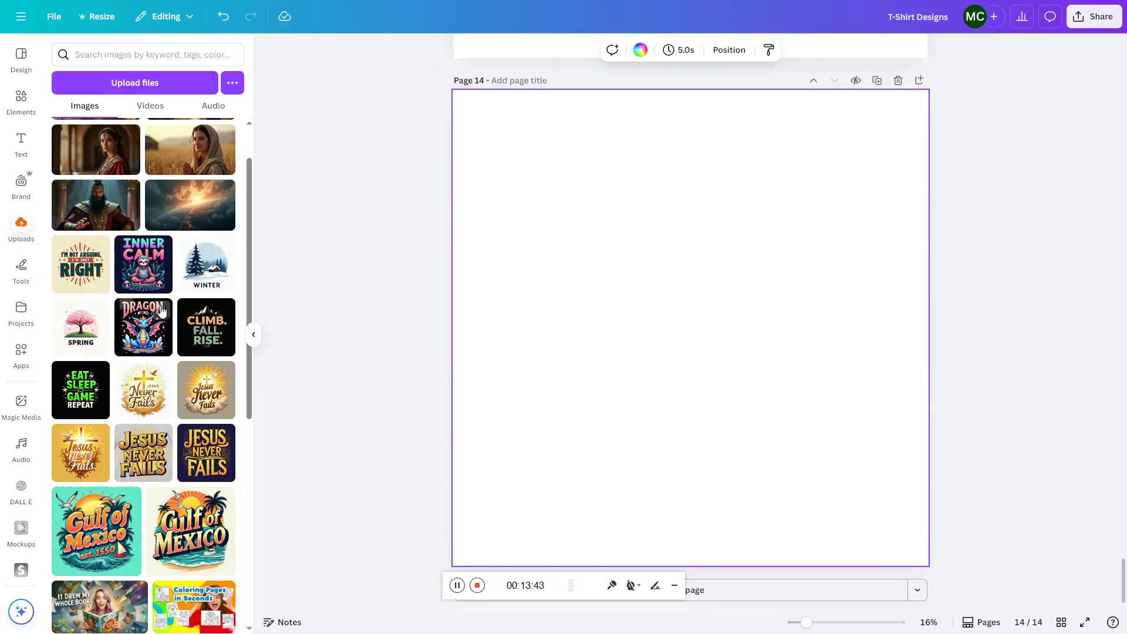
pyautogui.click(156, 277)
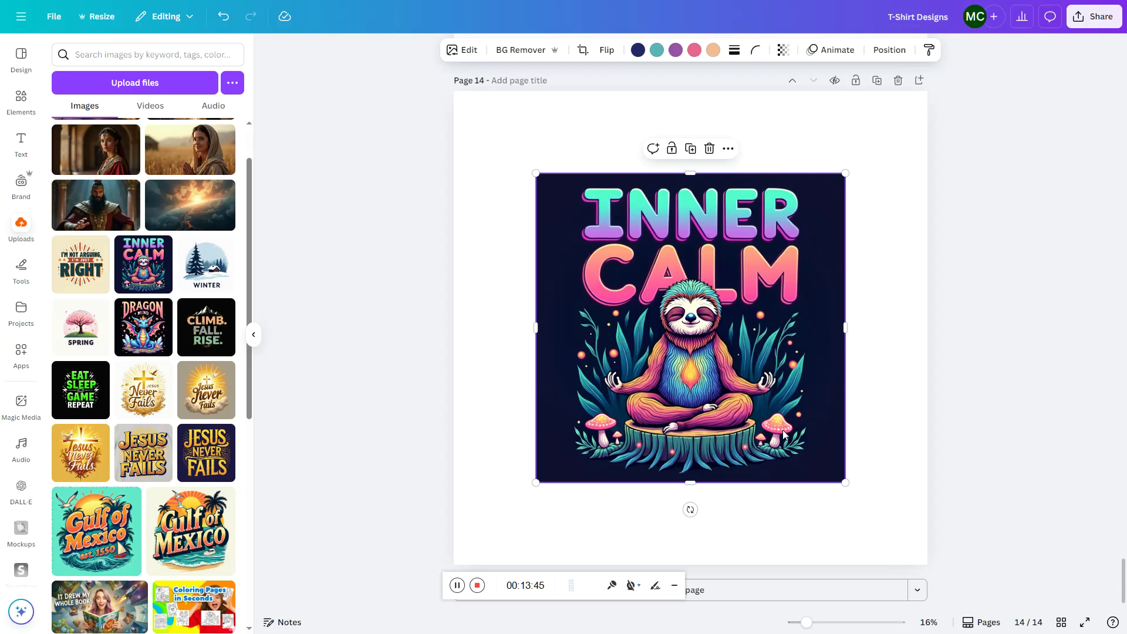
# - Remove the background of the "WINTER" image on page 12 with BG Remover
pyautogui.scroll(15, 782, 435)
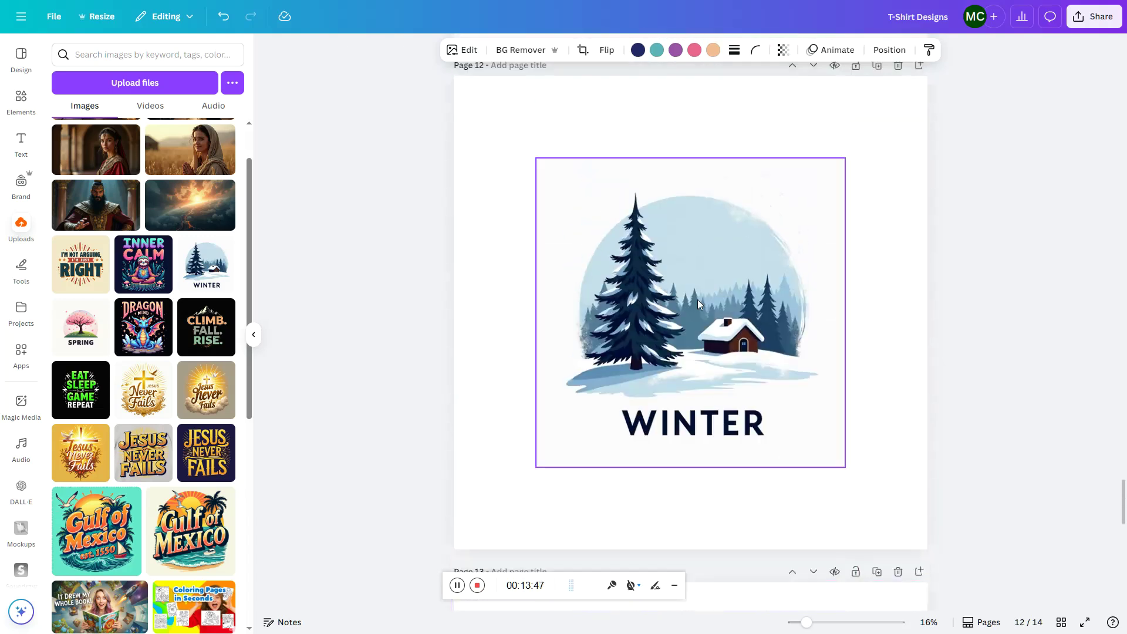
pyautogui.click(681, 269)
pyautogui.click(539, 51)
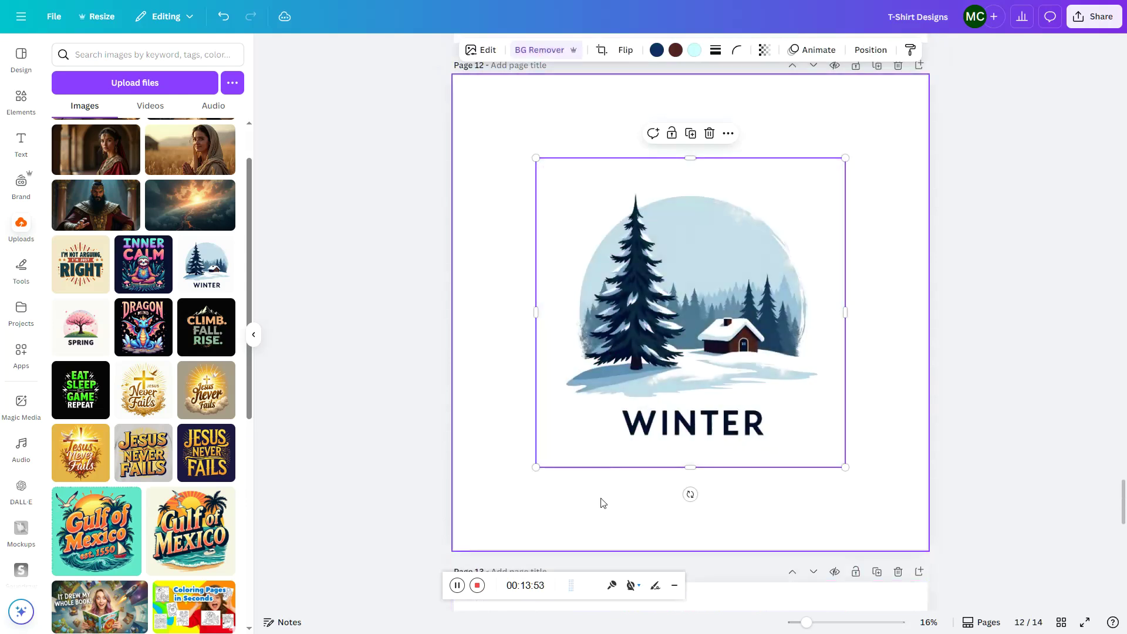
pyautogui.click(601, 503)
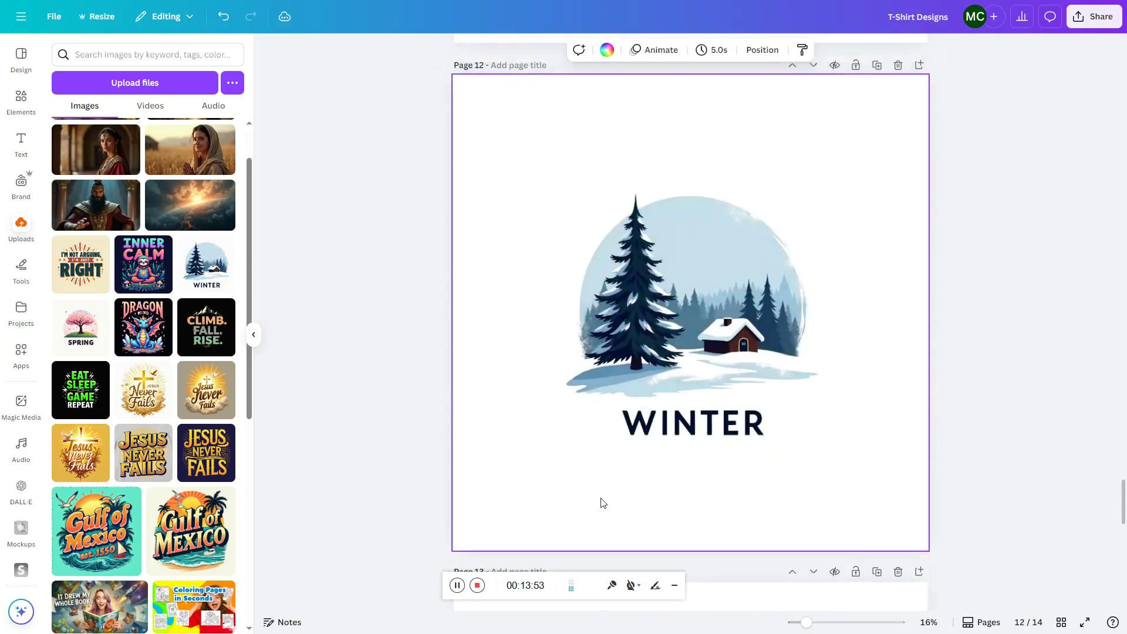
pyautogui.click(700, 296)
# - Remove the black background of the "DRAGON MIND" image on page 13 with BG Remover
pyautogui.scroll(-6, 701, 307)
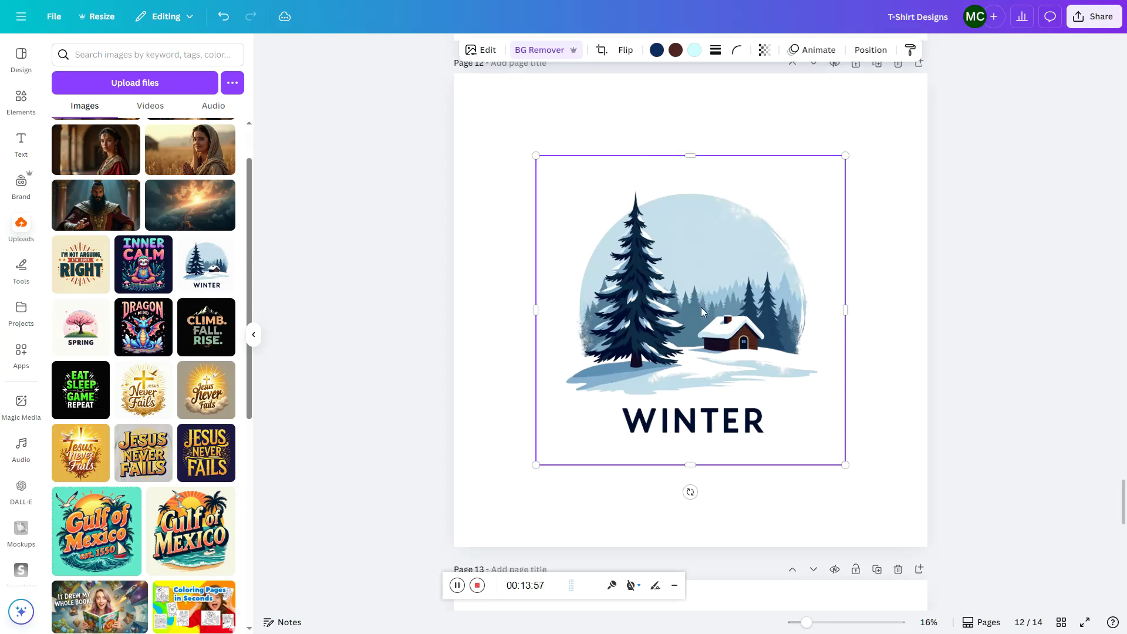
pyautogui.click(704, 311)
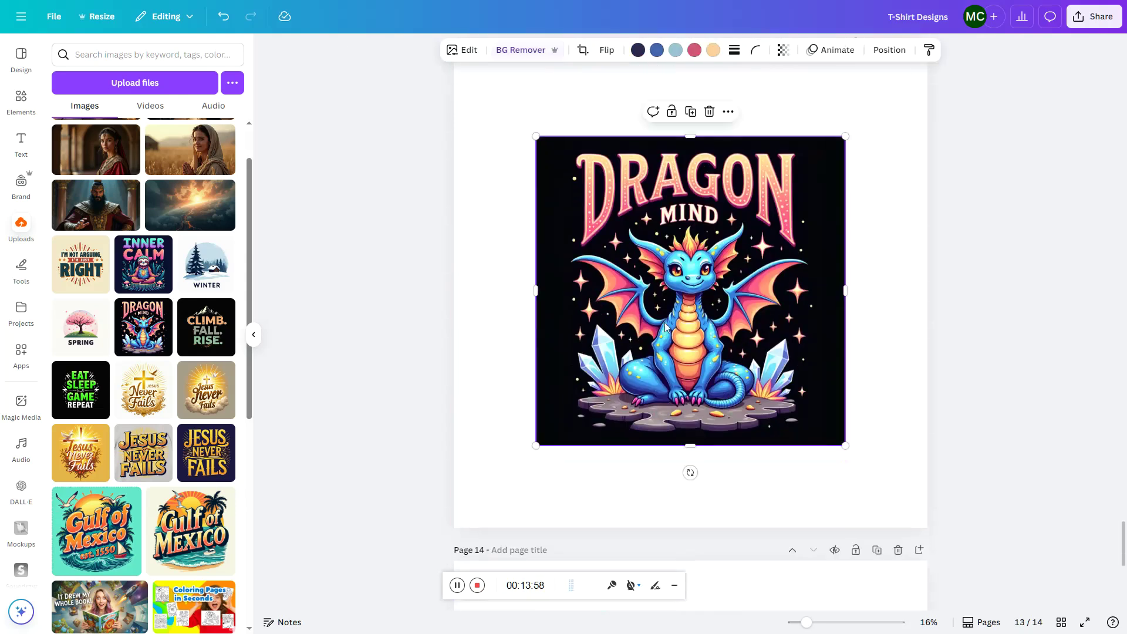
pyautogui.click(511, 52)
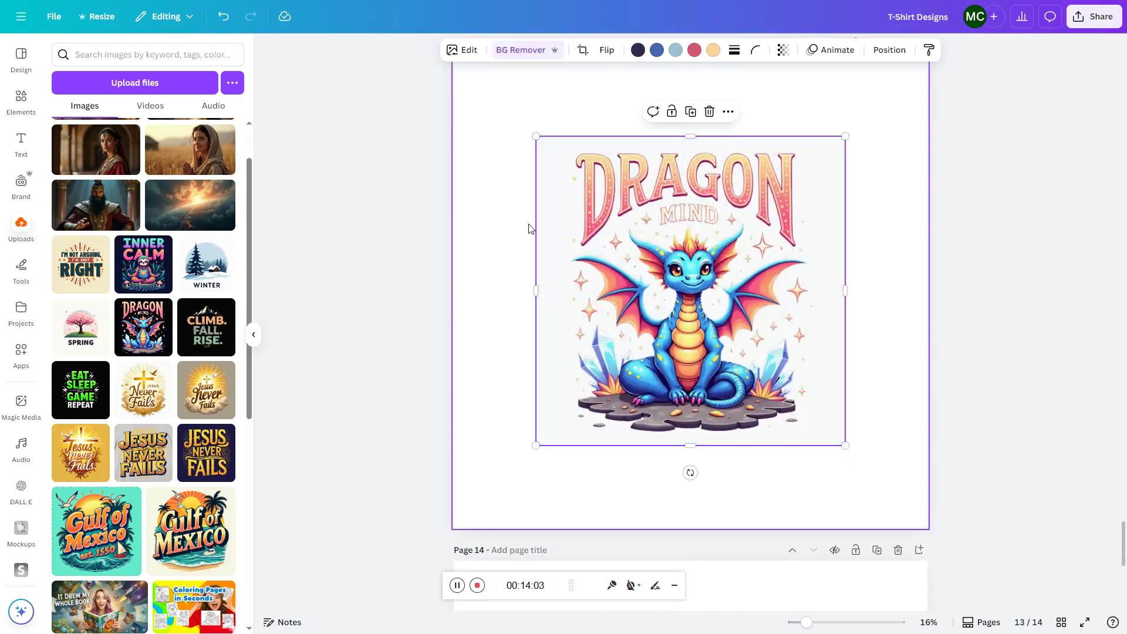
pyautogui.click(569, 500)
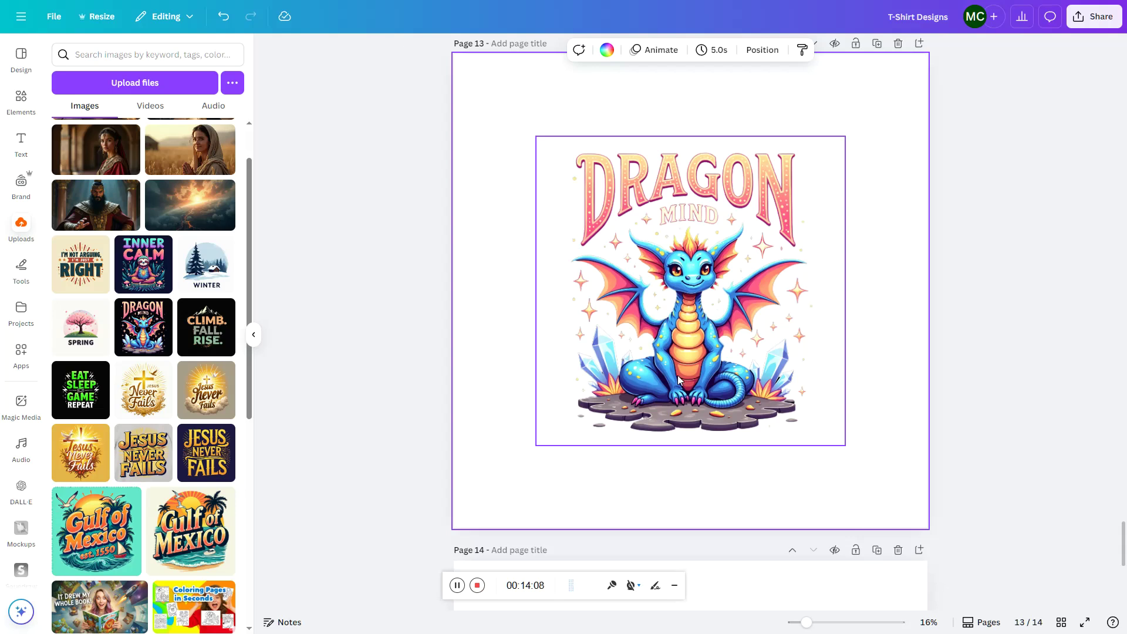
# - Remove the dark navy background of the "INNER CALM" sloth image on page 14 with BG Remover
pyautogui.scroll(6, 678, 378)
pyautogui.scroll(-5, 672, 393)
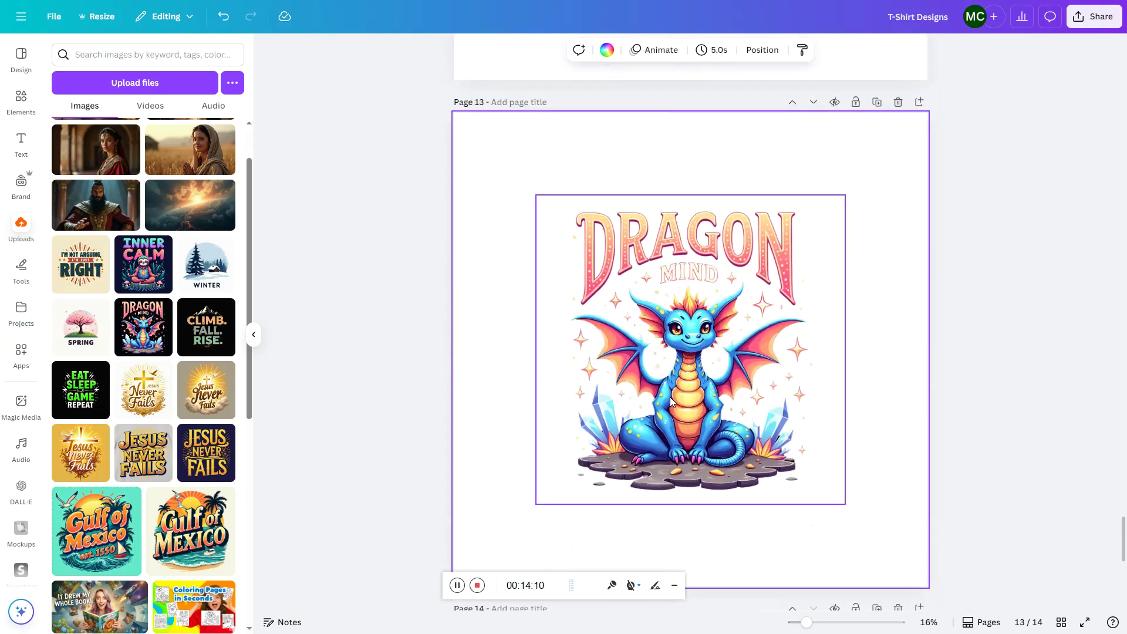
pyautogui.scroll(-8, 675, 364)
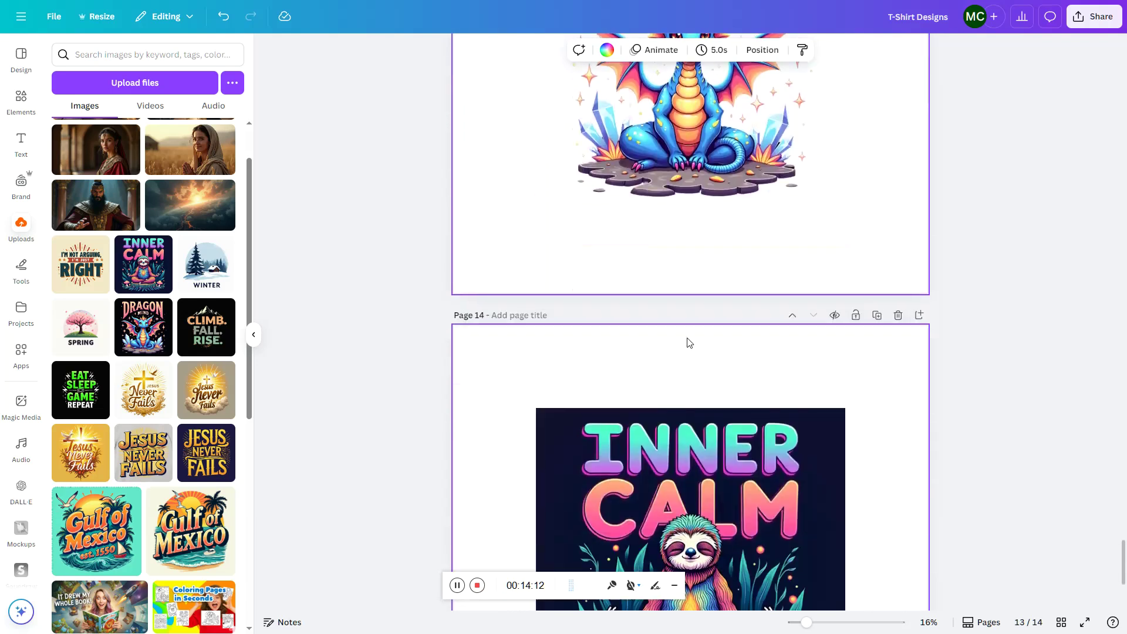
pyautogui.click(676, 342)
pyautogui.click(525, 51)
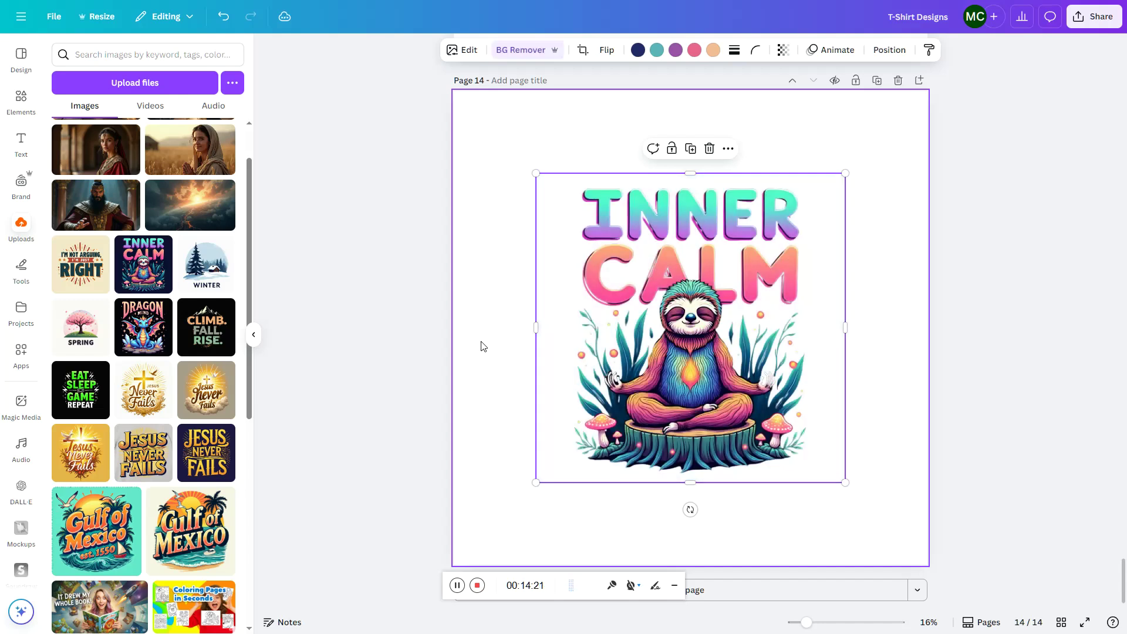
pyautogui.click(500, 295)
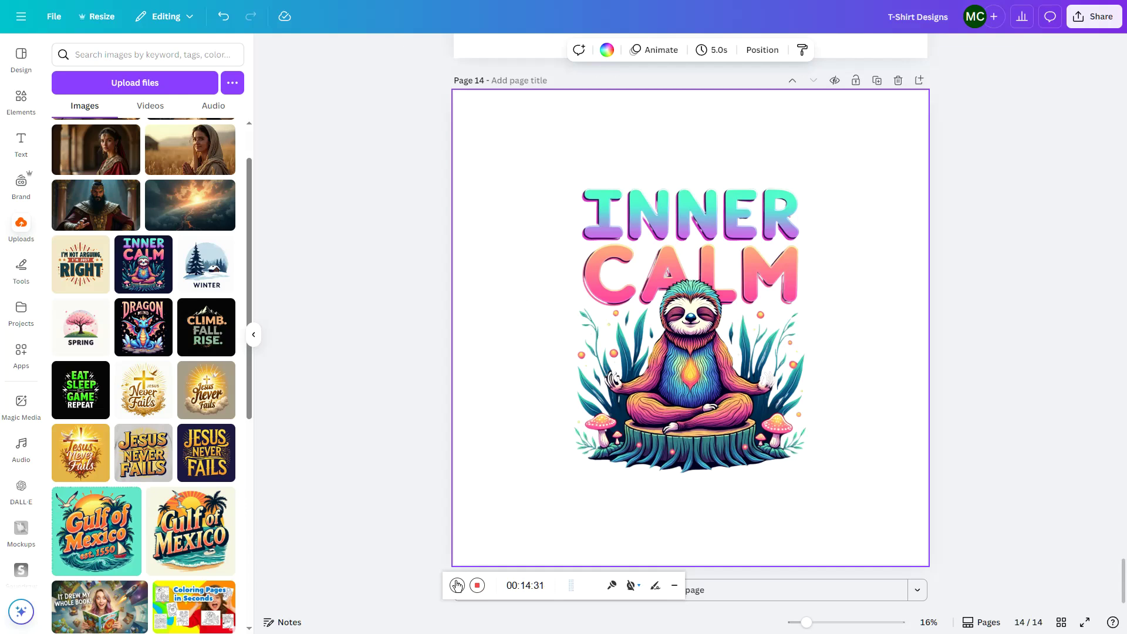
pyautogui.click(457, 585)
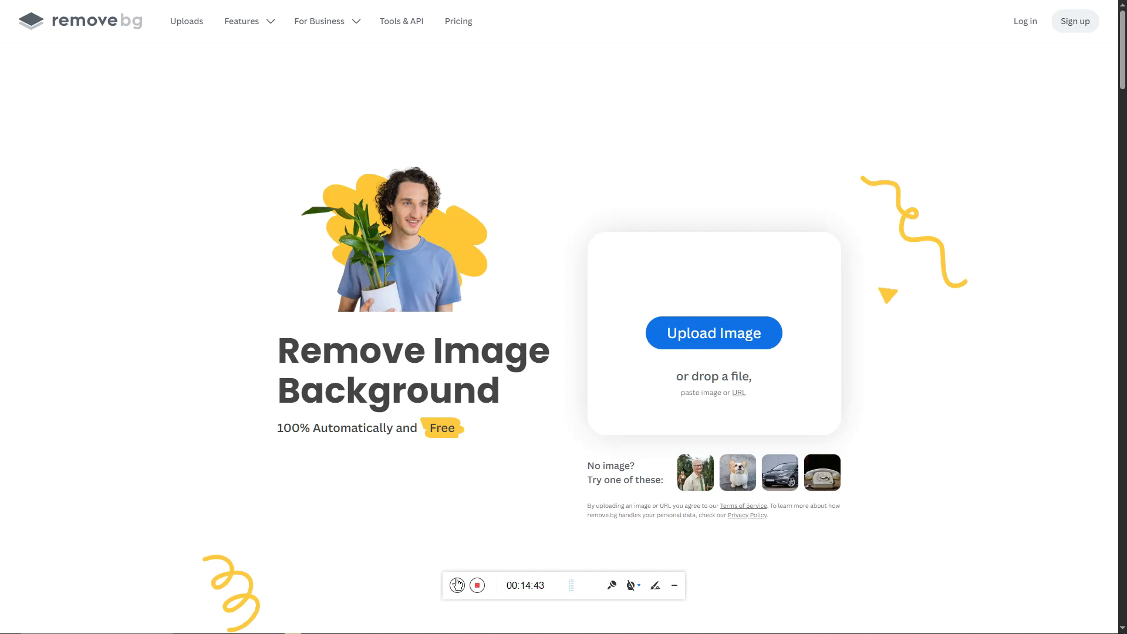
# - Upload the "INNER CALM" image from the T-Shirt Designs folder to remove.bg and choose the free 500 x 500 preview download
pyautogui.hotkey('alt', 'Tab')
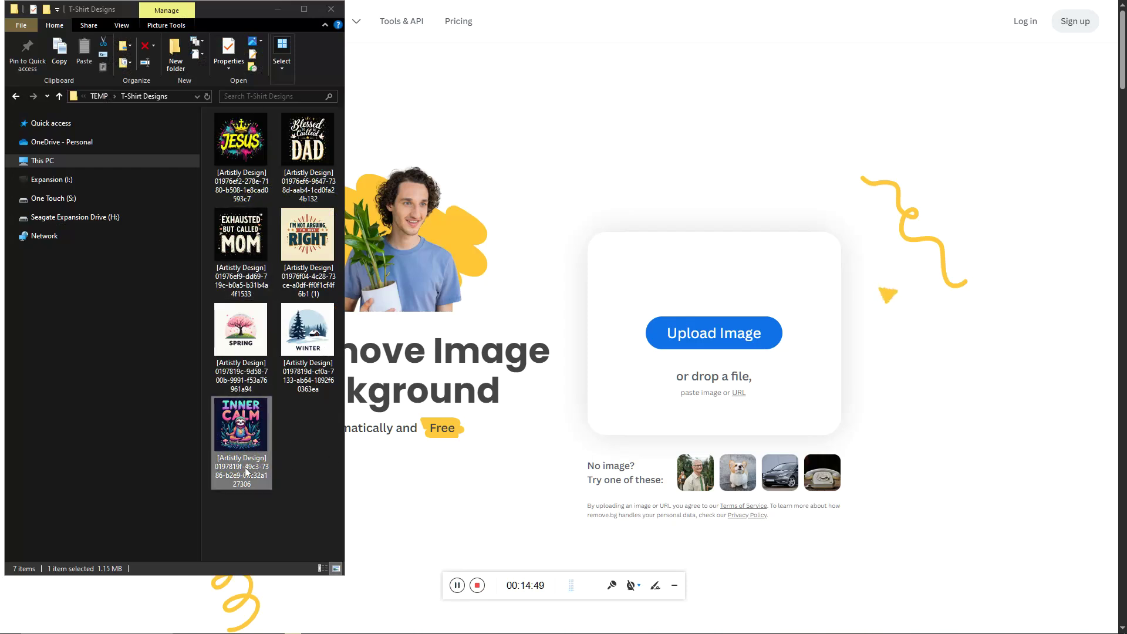
pyautogui.moveTo(244, 435); pyautogui.dragTo(673, 333)
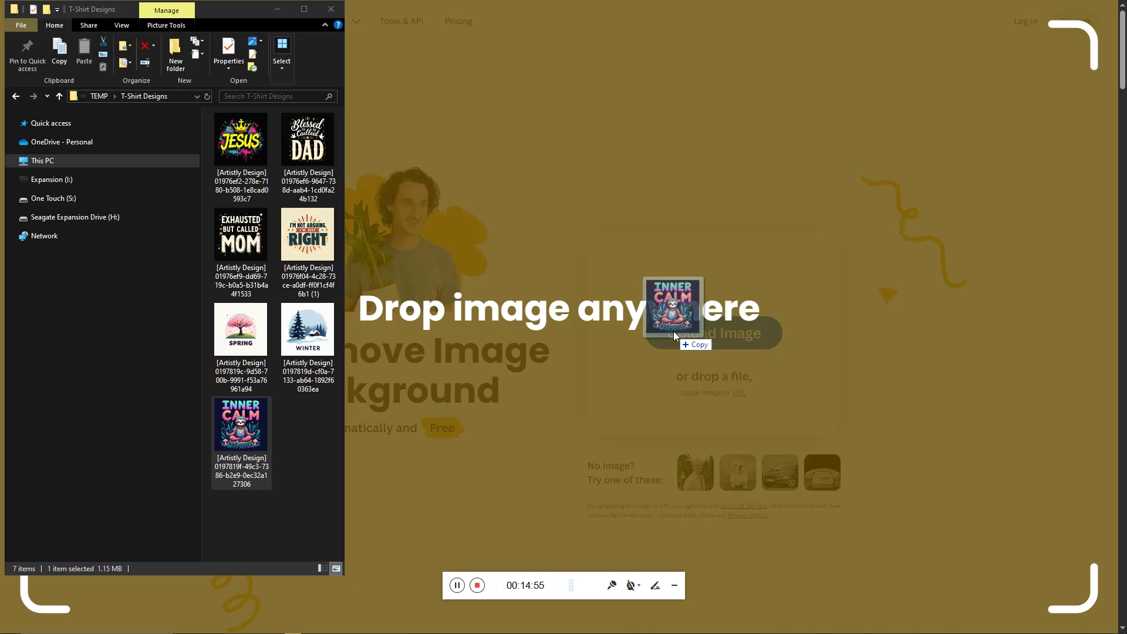
pyautogui.moveTo(674, 332); pyautogui.dragTo(674, 332)
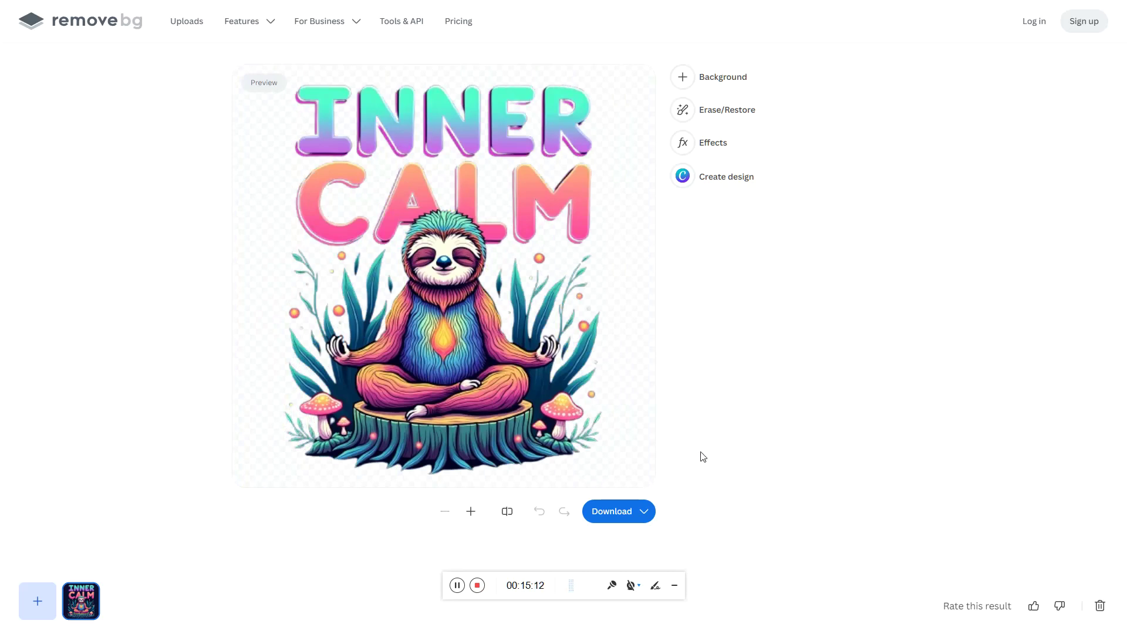
pyautogui.click(642, 518)
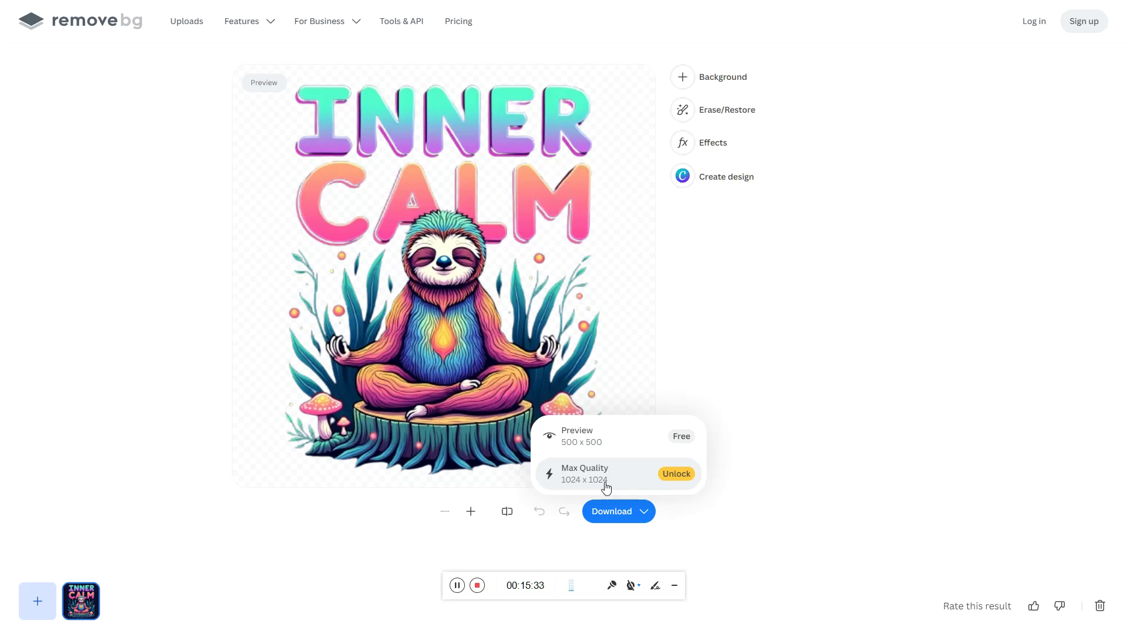
pyautogui.click(599, 442)
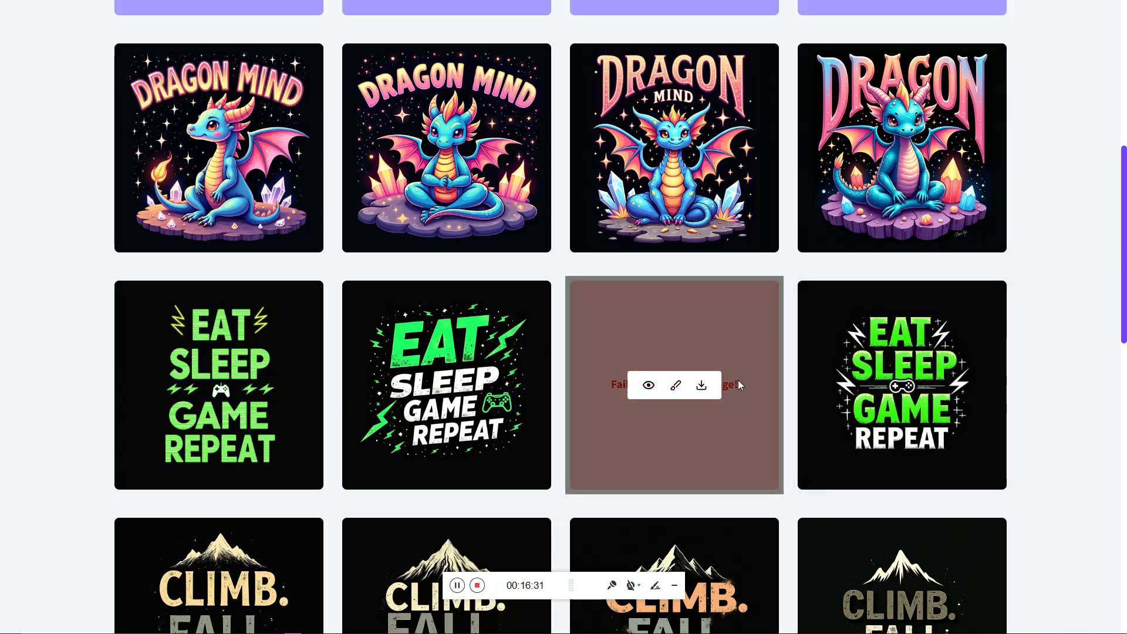
# - Restart the failed "EAT SLEEP GAME REPEAT" design in Artistly's personal designs
pyautogui.click(648, 385)
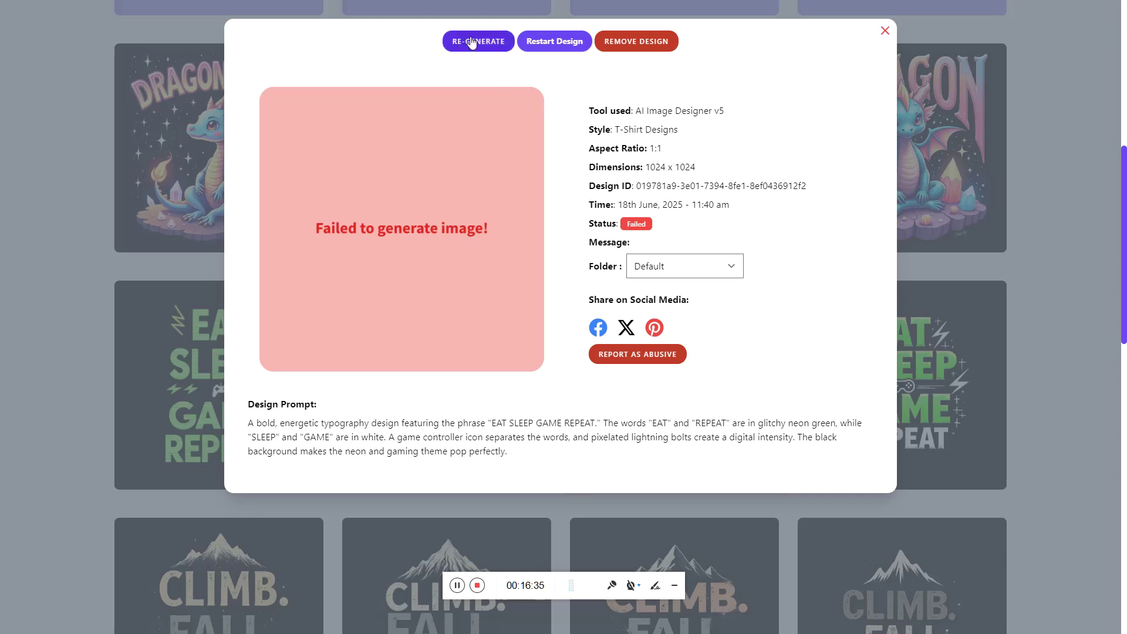
pyautogui.click(556, 42)
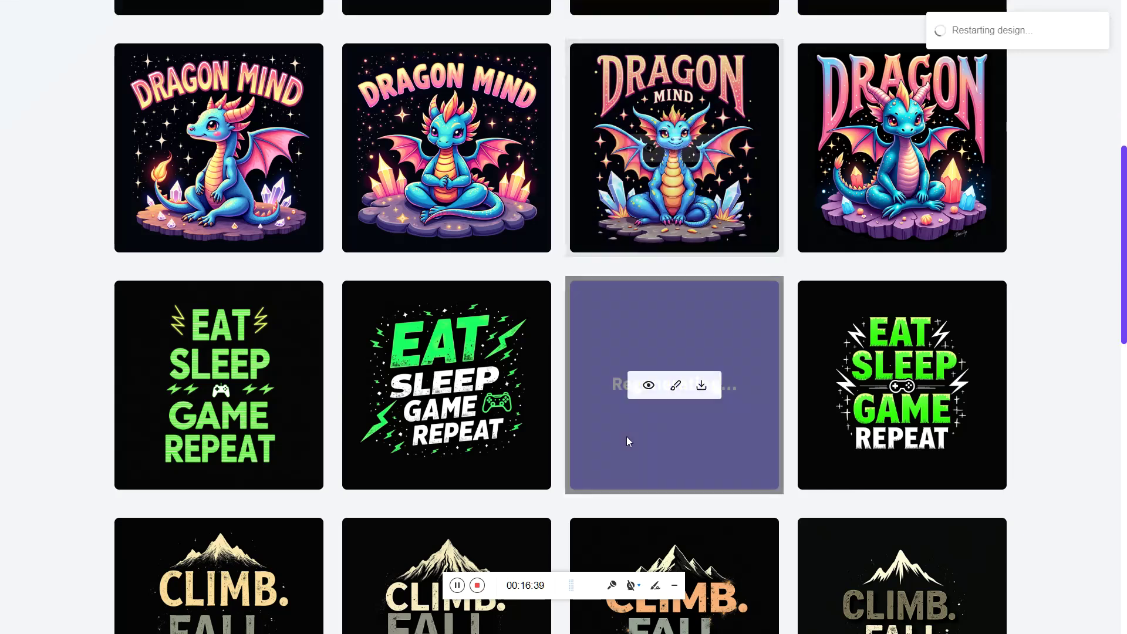
# - Open the details of the "GRACE = GRIND" design with the "FAITH COMES FIRST" line, examine the symbol in its prompt, and close them
pyautogui.scroll(4, 789, 468)
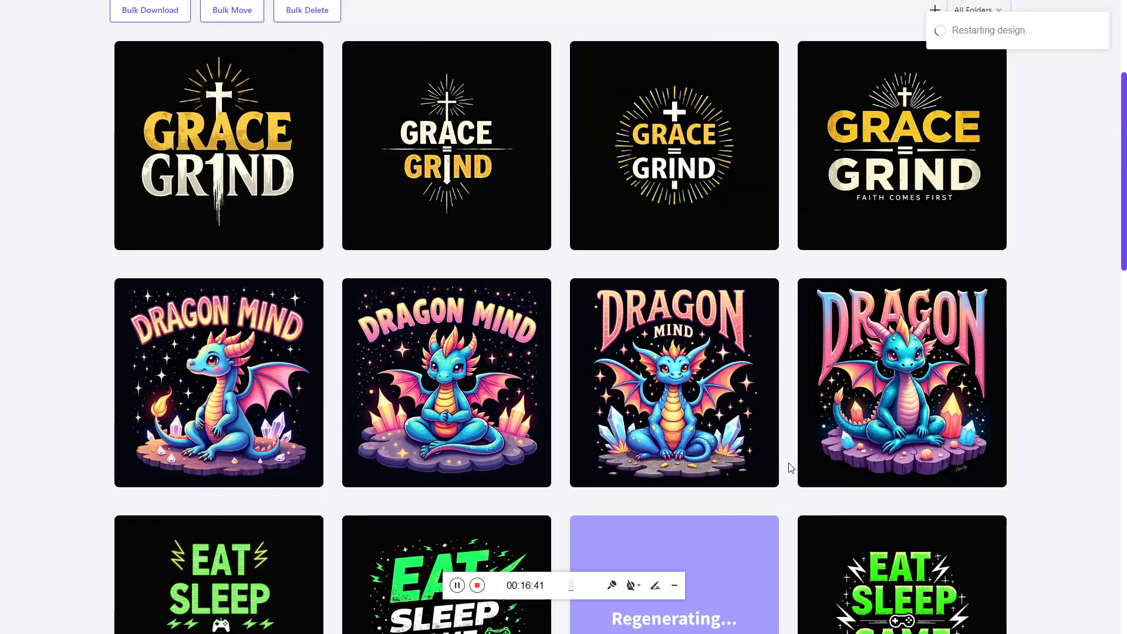
pyautogui.scroll(1, 787, 465)
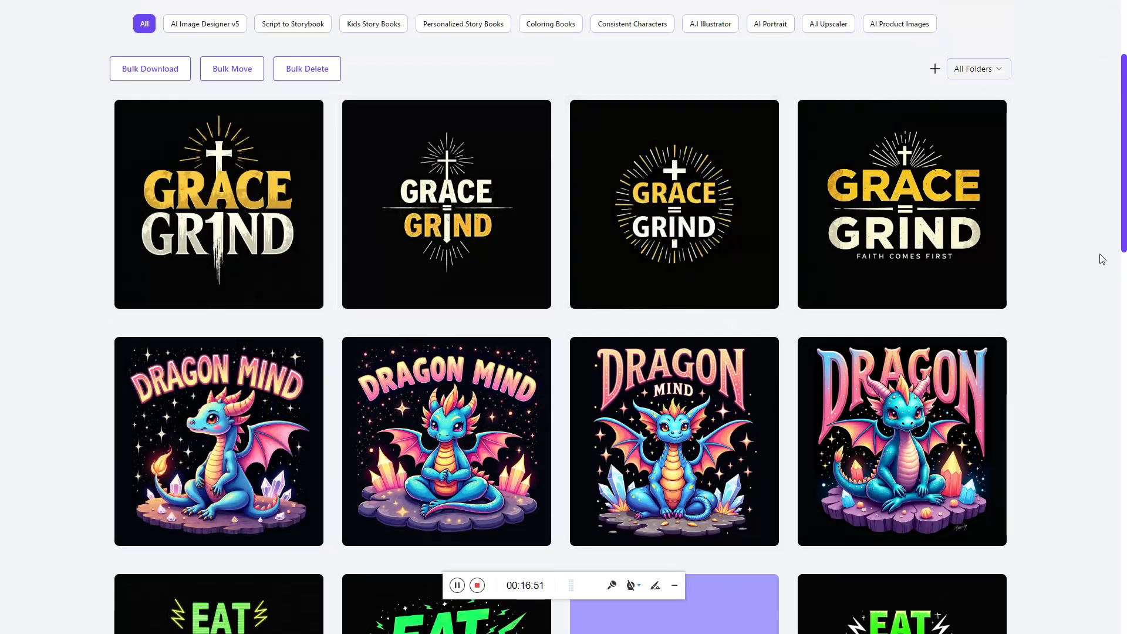
pyautogui.moveTo(651, 175)
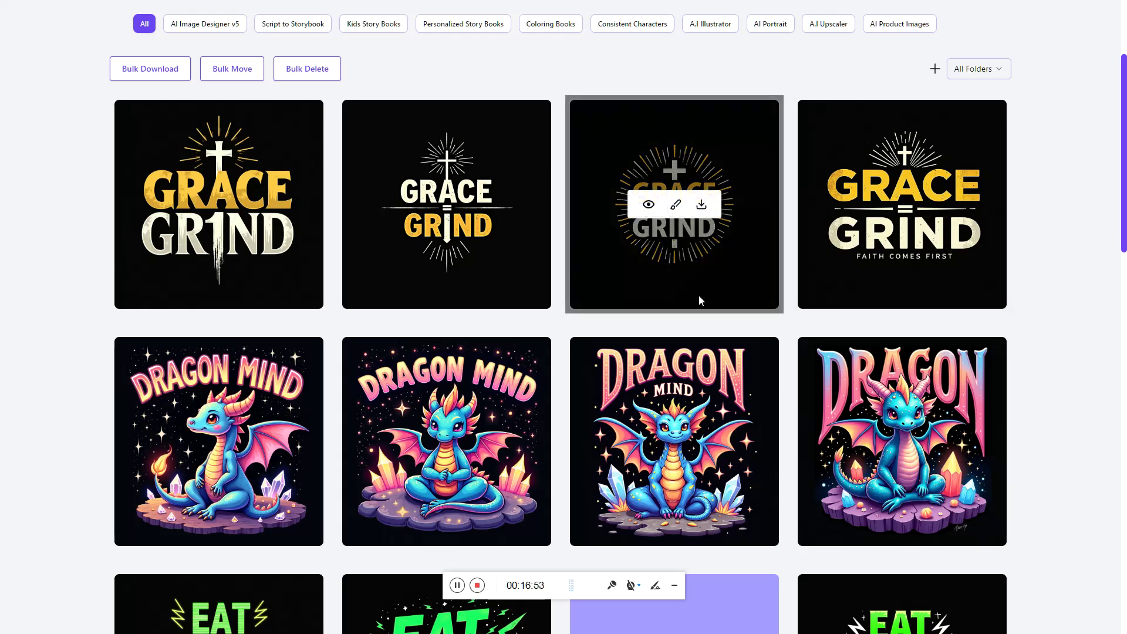
pyautogui.moveTo(1000, 266)
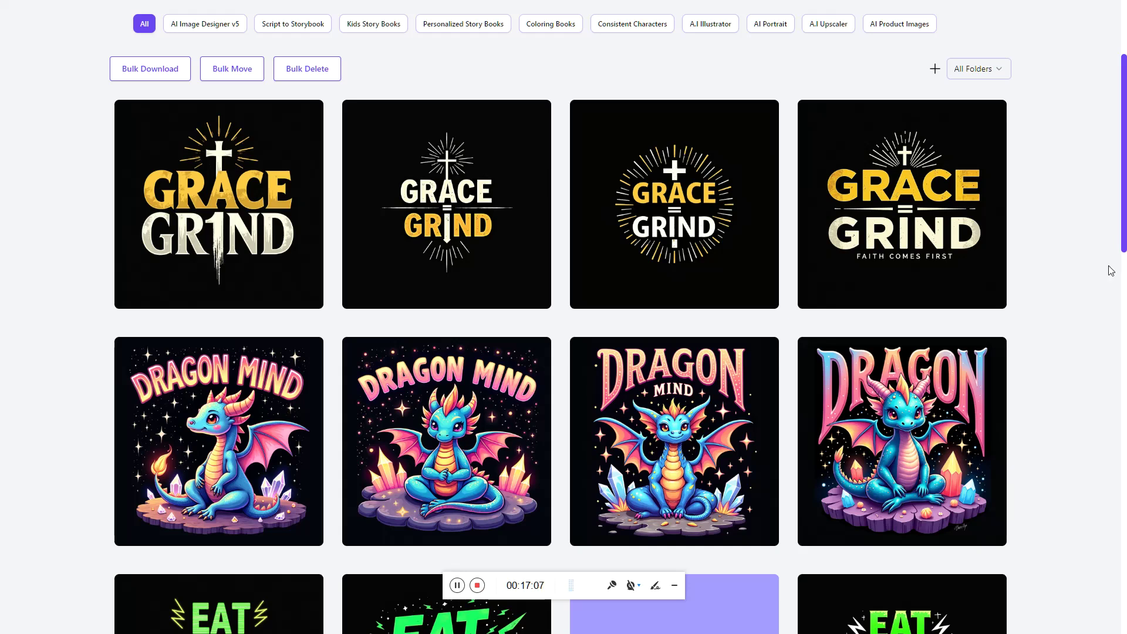
pyautogui.click(871, 202)
pyautogui.scroll(-4, 453, 285)
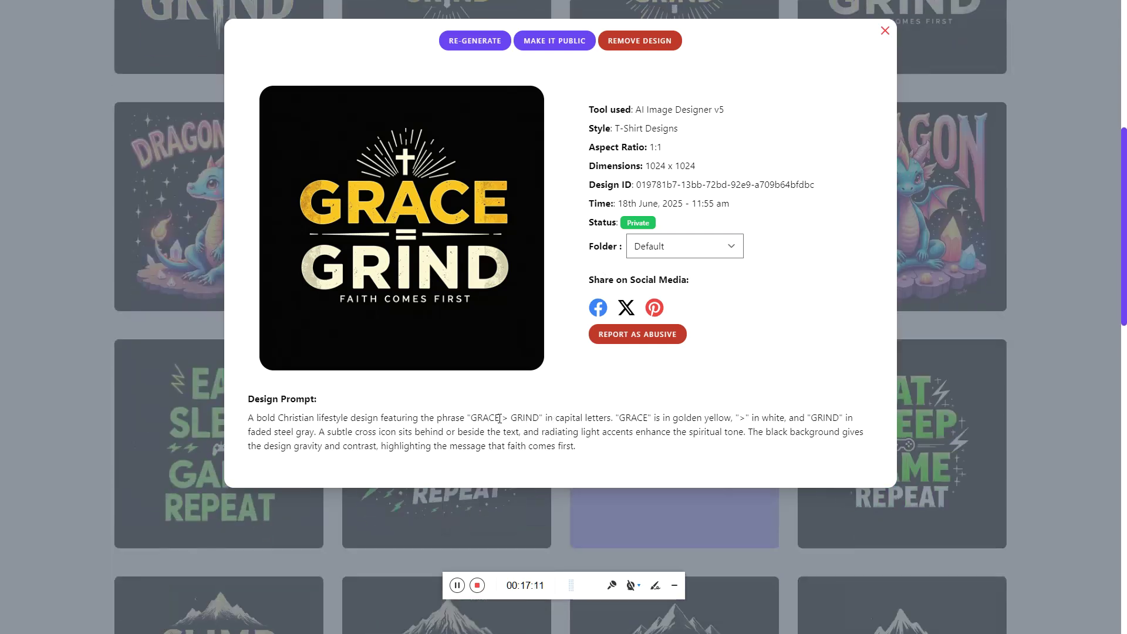
pyautogui.moveTo(503, 418); pyautogui.dragTo(509, 418)
pyautogui.click(600, 429)
pyautogui.moveTo(735, 420); pyautogui.dragTo(749, 417)
pyautogui.click(610, 454)
pyautogui.click(885, 34)
pyautogui.scroll(5, 906, 422)
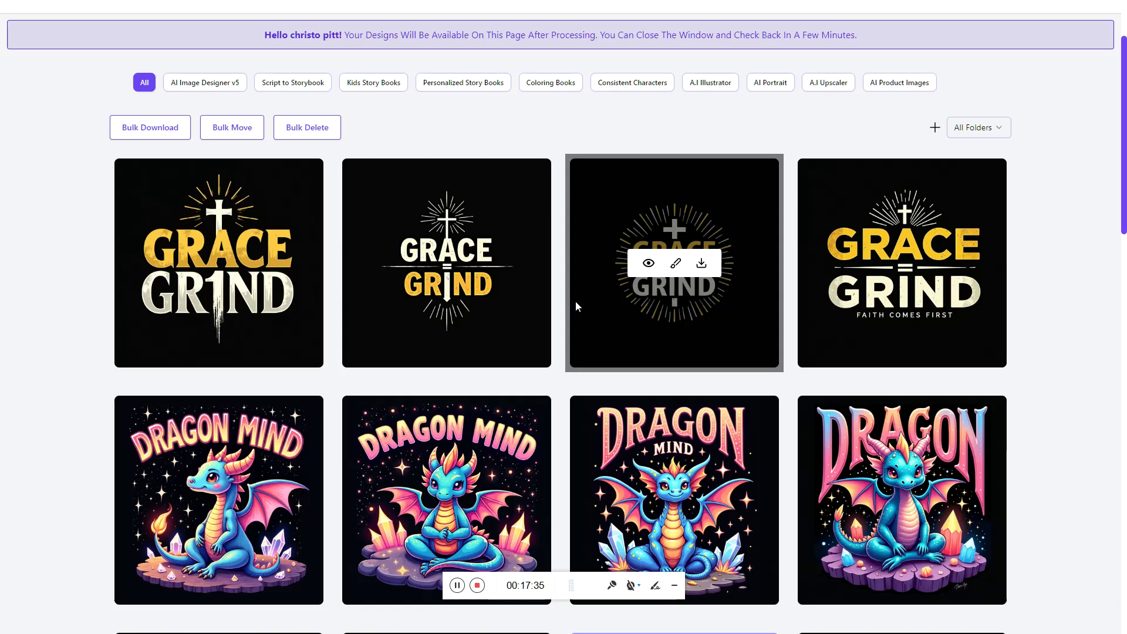
# - Look through the personal designs gallery and check the restarted "EAT SLEEP GAME REPEAT" design
pyautogui.scroll(-3, 618, 306)
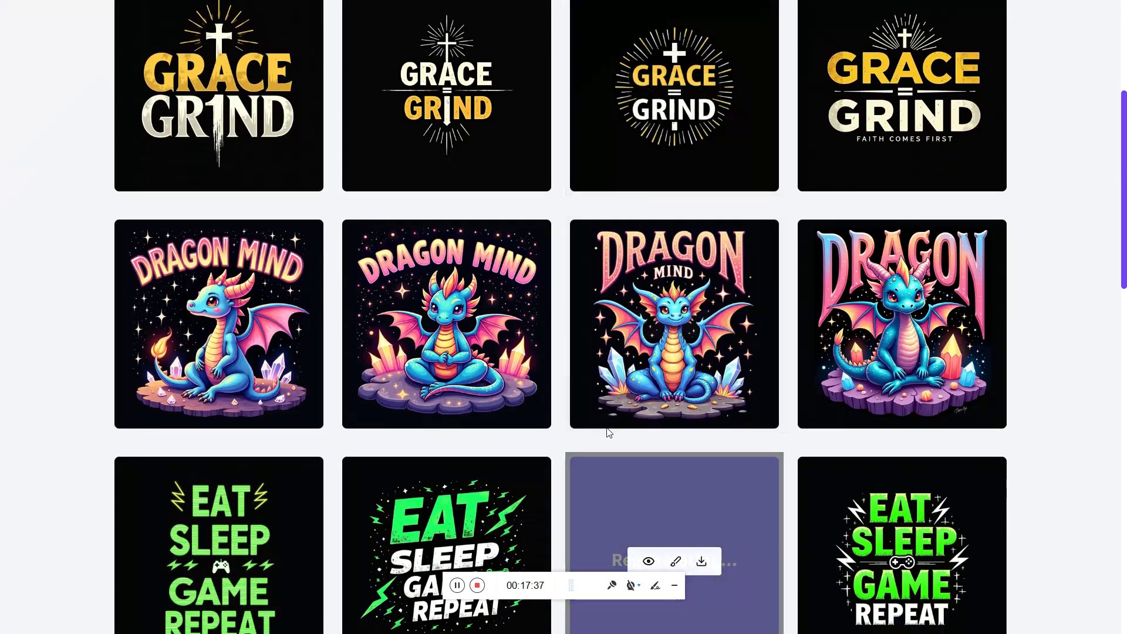
pyautogui.scroll(-3, 526, 319)
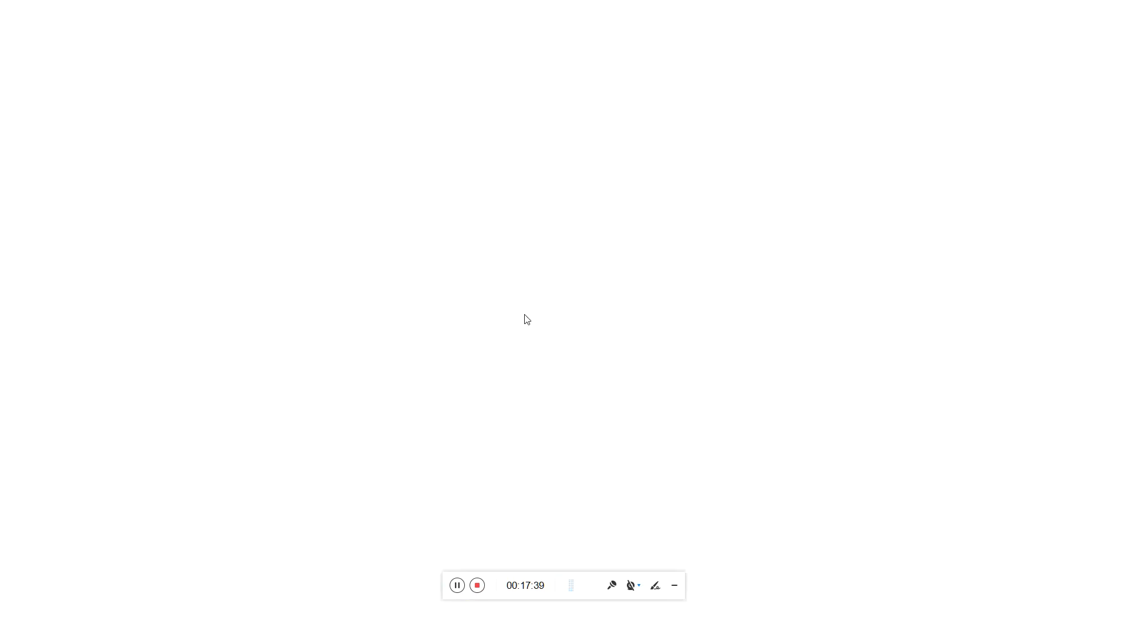
pyautogui.scroll(11, 571, 322)
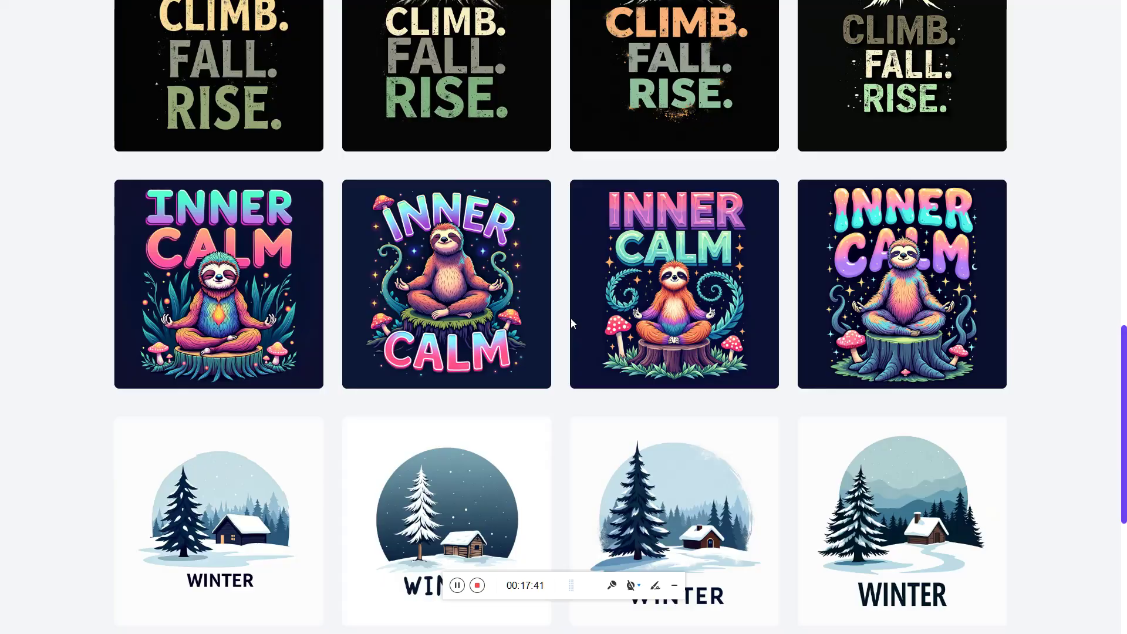
pyautogui.scroll(3, 570, 326)
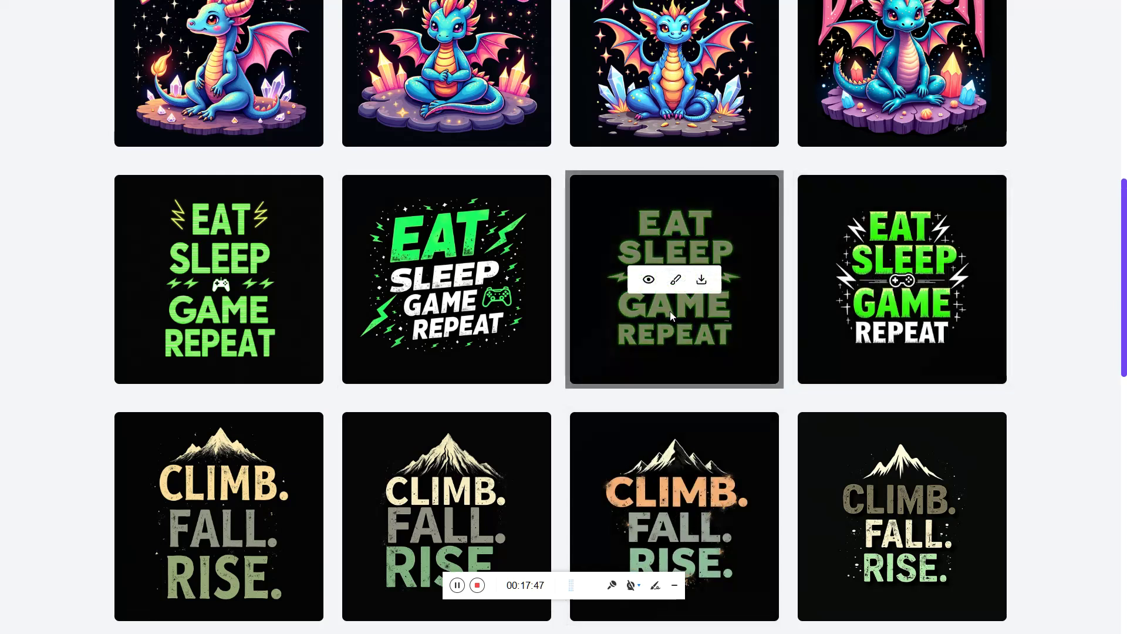
pyautogui.moveTo(992, 453)
pyautogui.scroll(10, 990, 435)
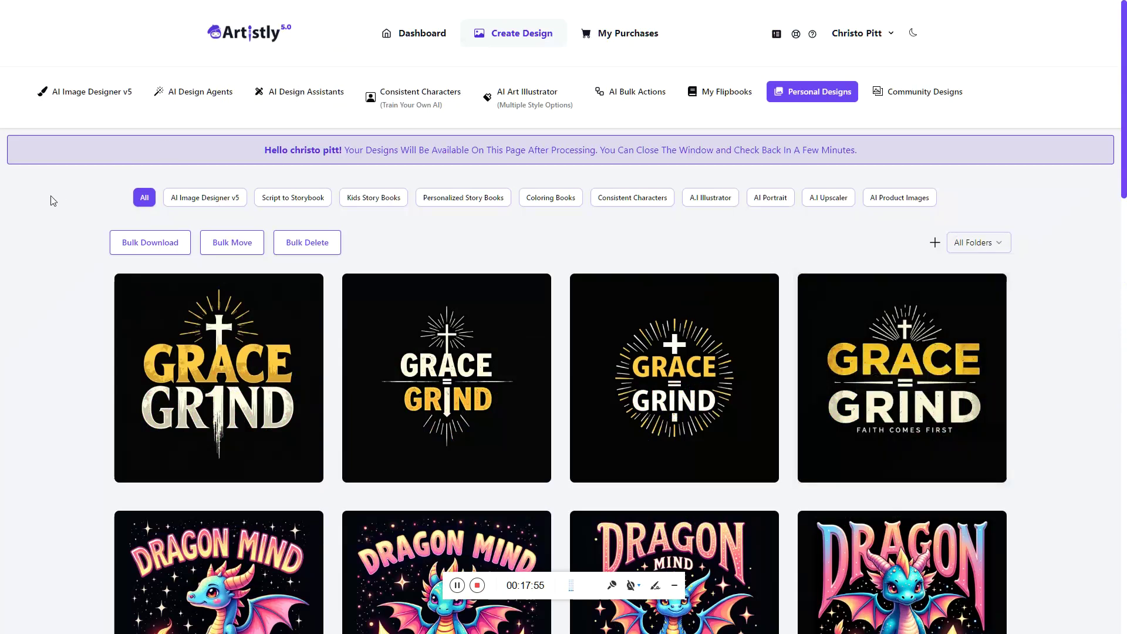
# - Start a new design with the Fast AI Image Designer and select the T-Shirt Designs category
pyautogui.click(249, 35)
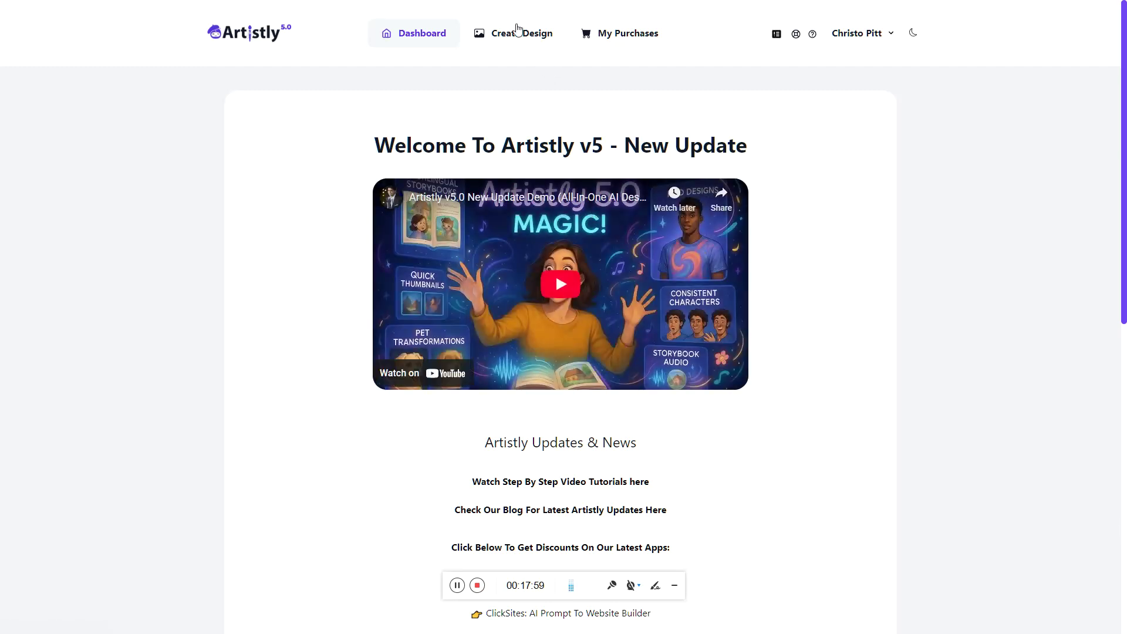
pyautogui.click(518, 33)
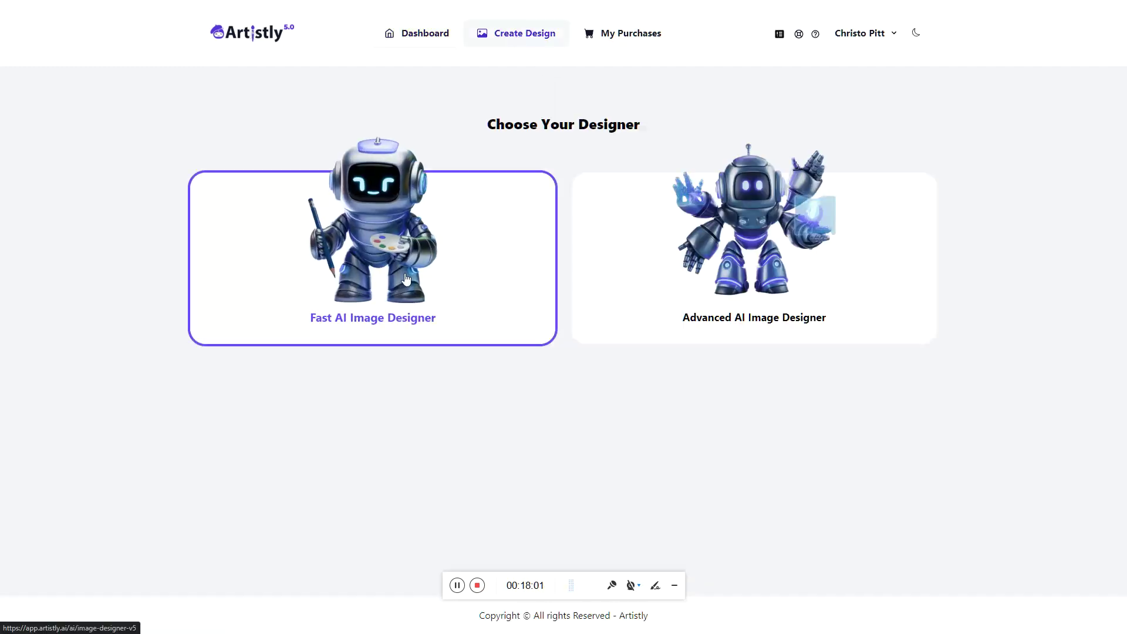
pyautogui.click(405, 279)
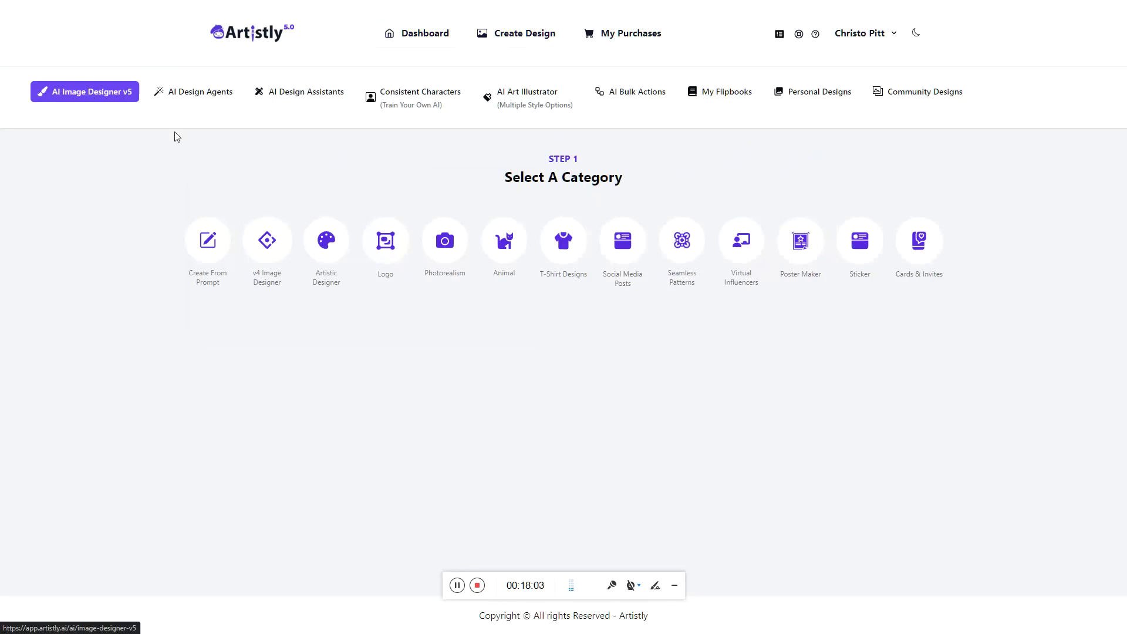
pyautogui.click(567, 246)
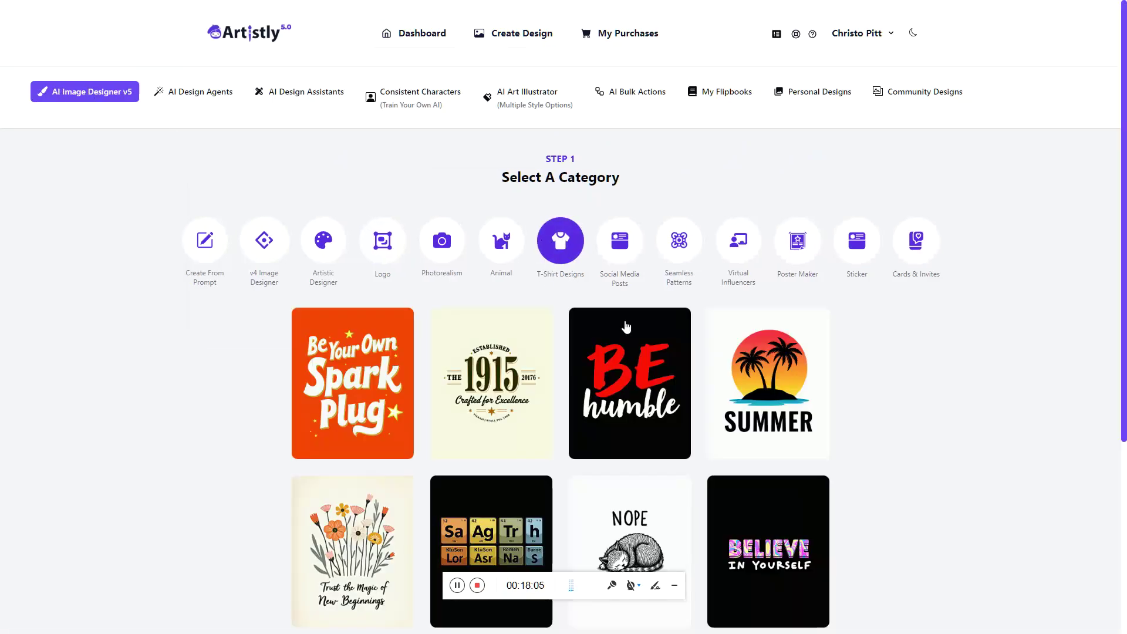
# - Select the "SAVAGE" template, highlight its full prompt text for review, and return to Personal Designs
pyautogui.scroll(-5, 627, 327)
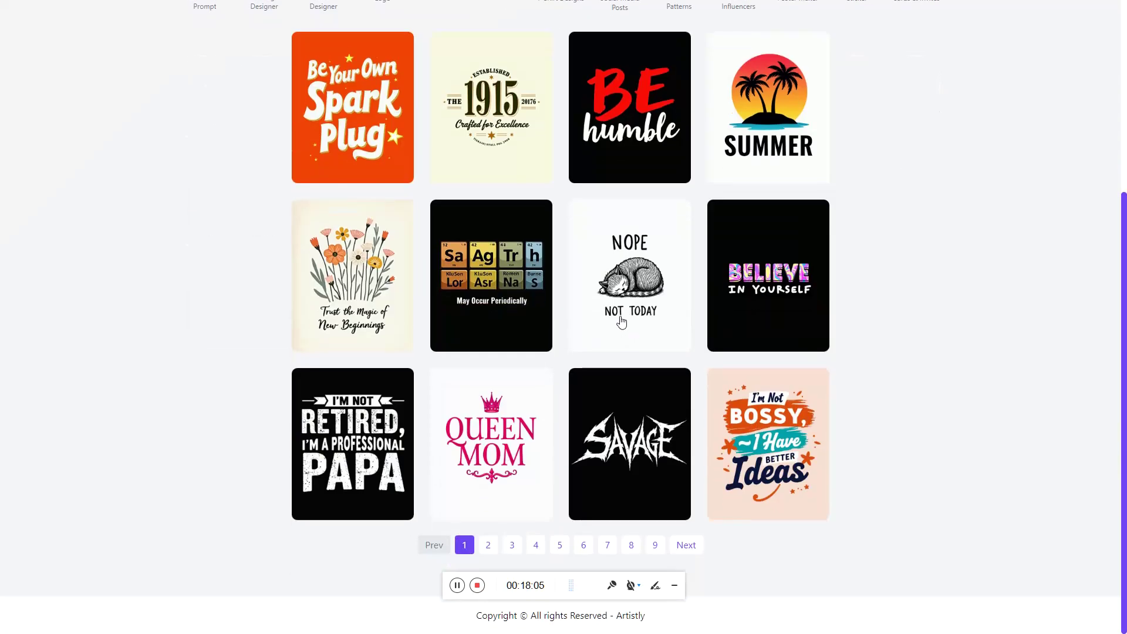
pyautogui.click(634, 457)
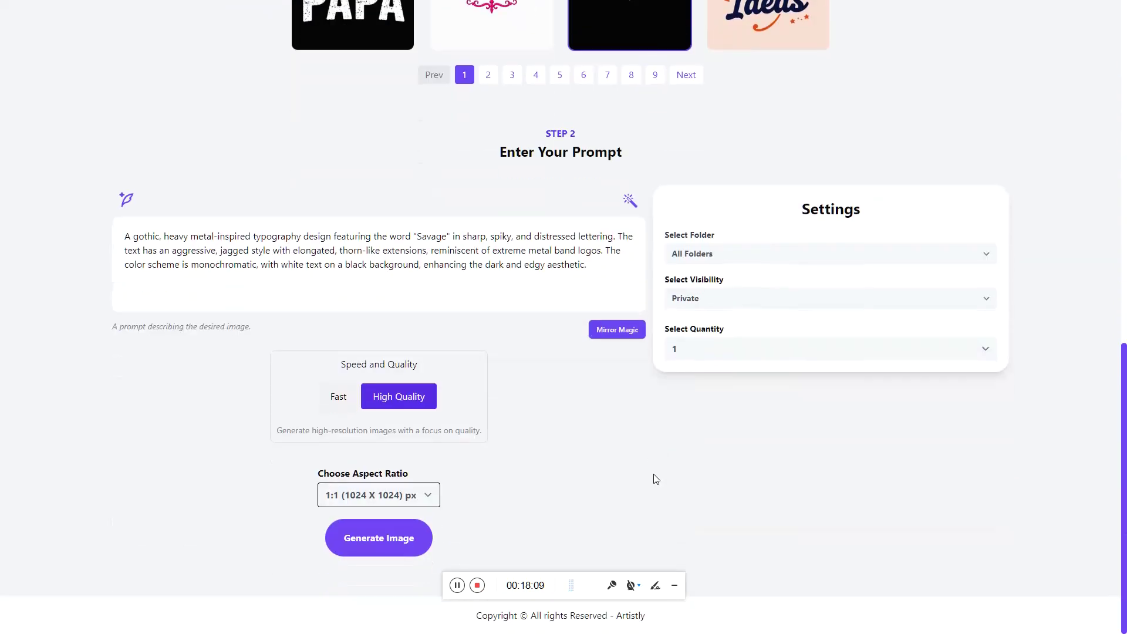
pyautogui.moveTo(604, 283); pyautogui.dragTo(93, 243)
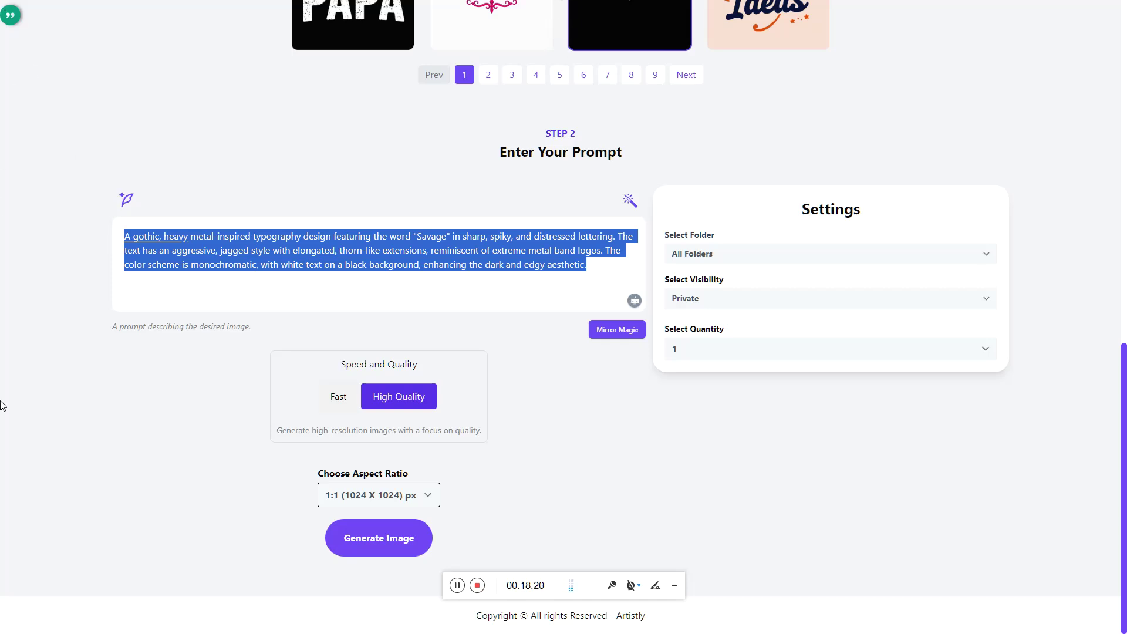
pyautogui.scroll(10, 537, 436)
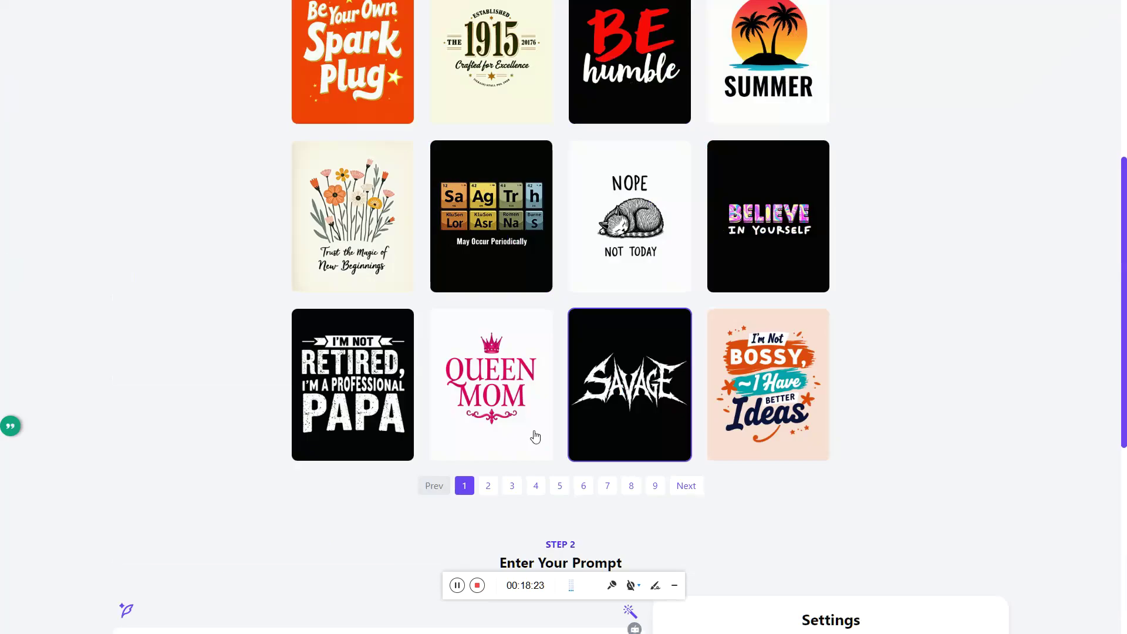
pyautogui.click(822, 97)
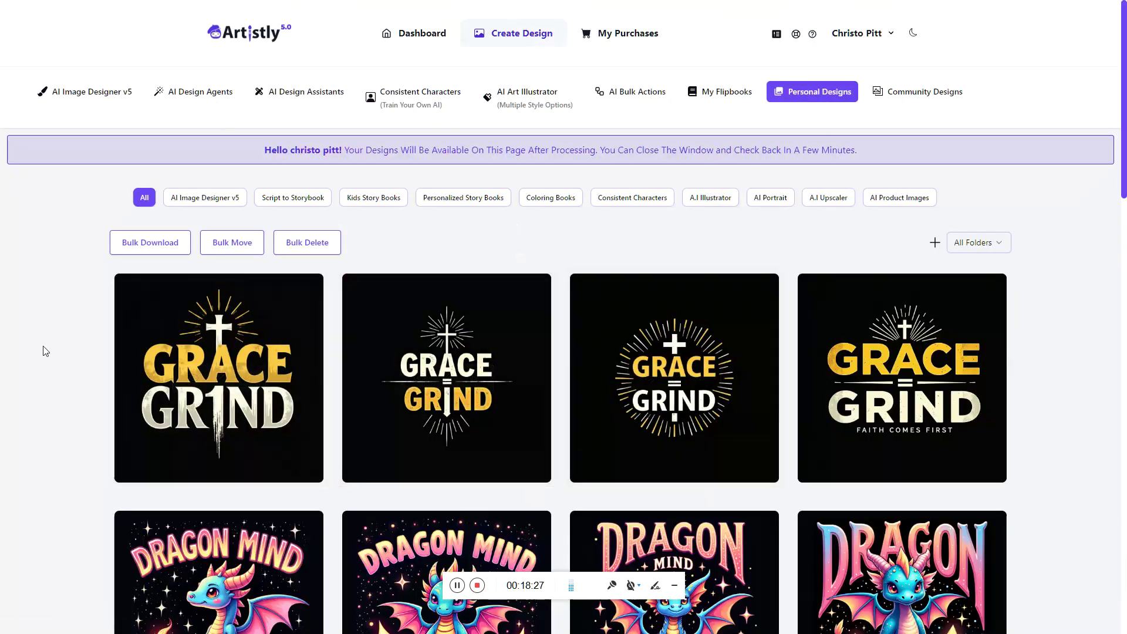